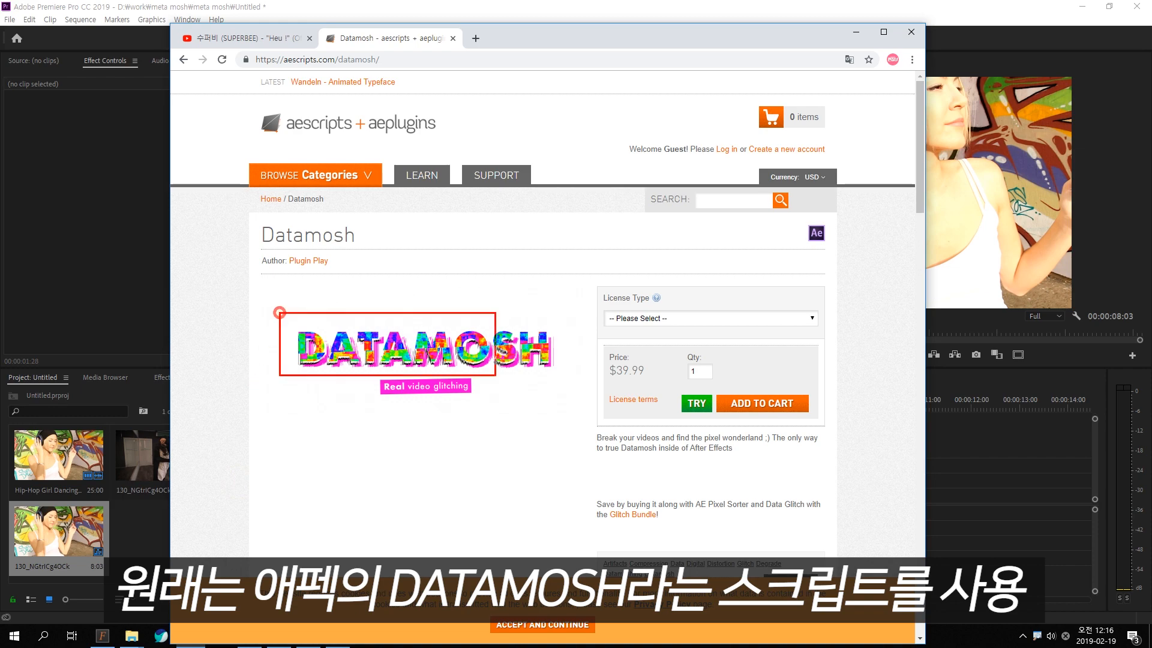
- Read through the Datamosh plugin page on aescripts.com and return to Premiere Pro
key(Escape)
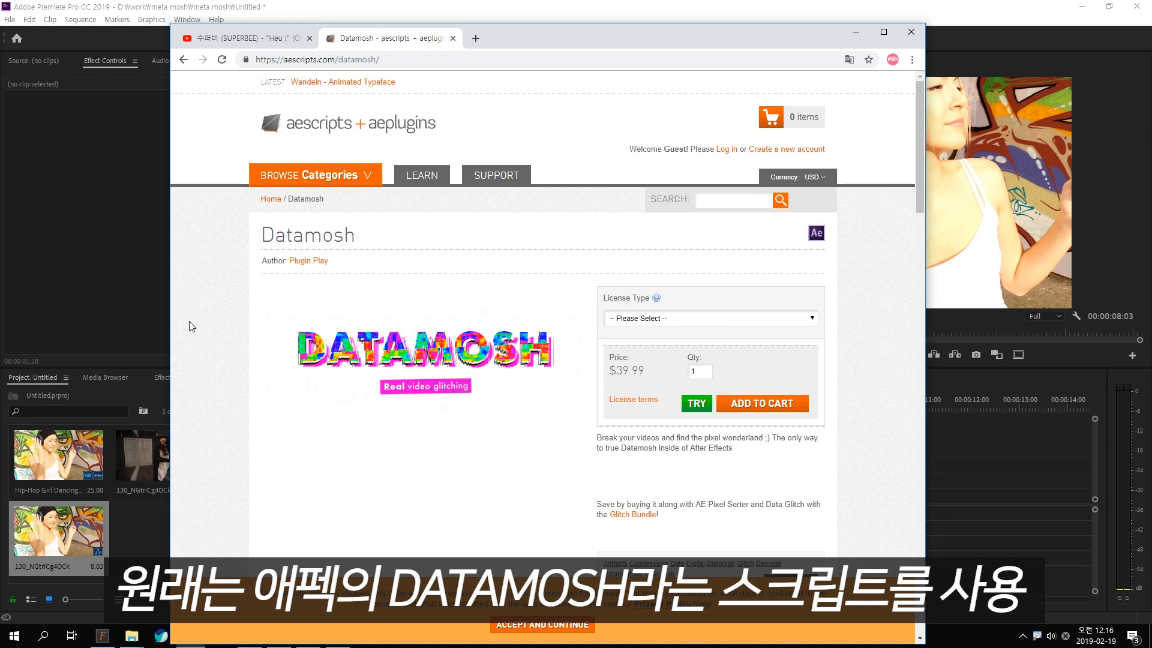
scroll(246, 363, down, 10)
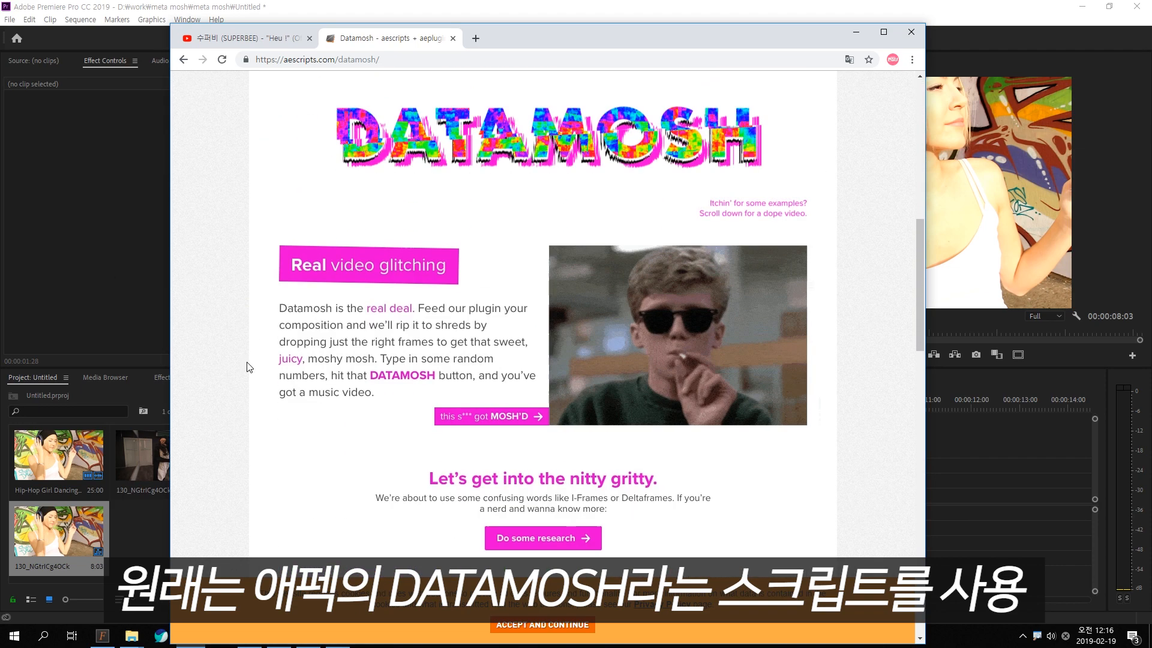
scroll(762, 392, down, 5)
scroll(762, 393, down, 5)
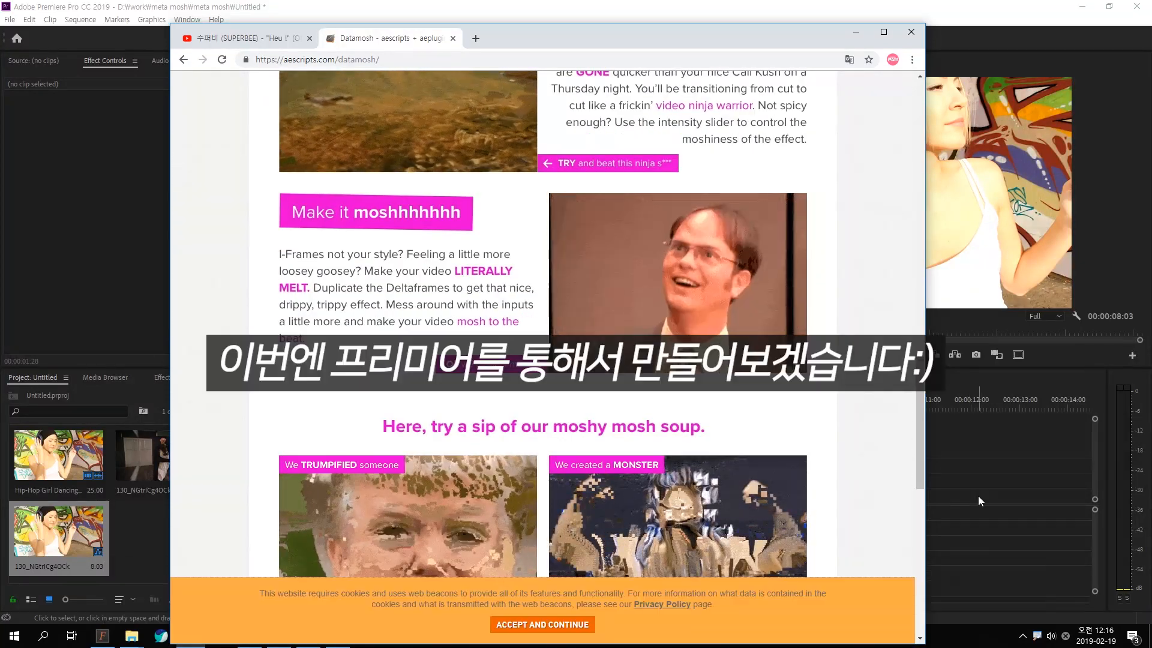
click(978, 496)
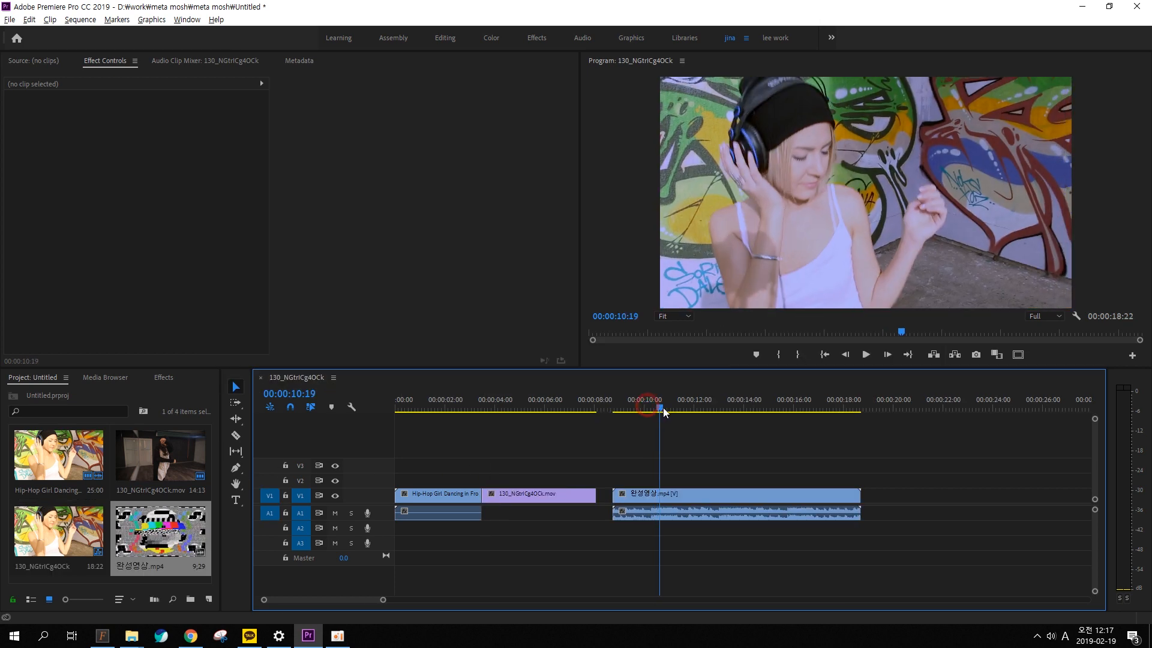
- Preview the glitch transition in the 완성영상.mp4 clip and delete that clip from the timeline
drag(661, 409, 695, 412)
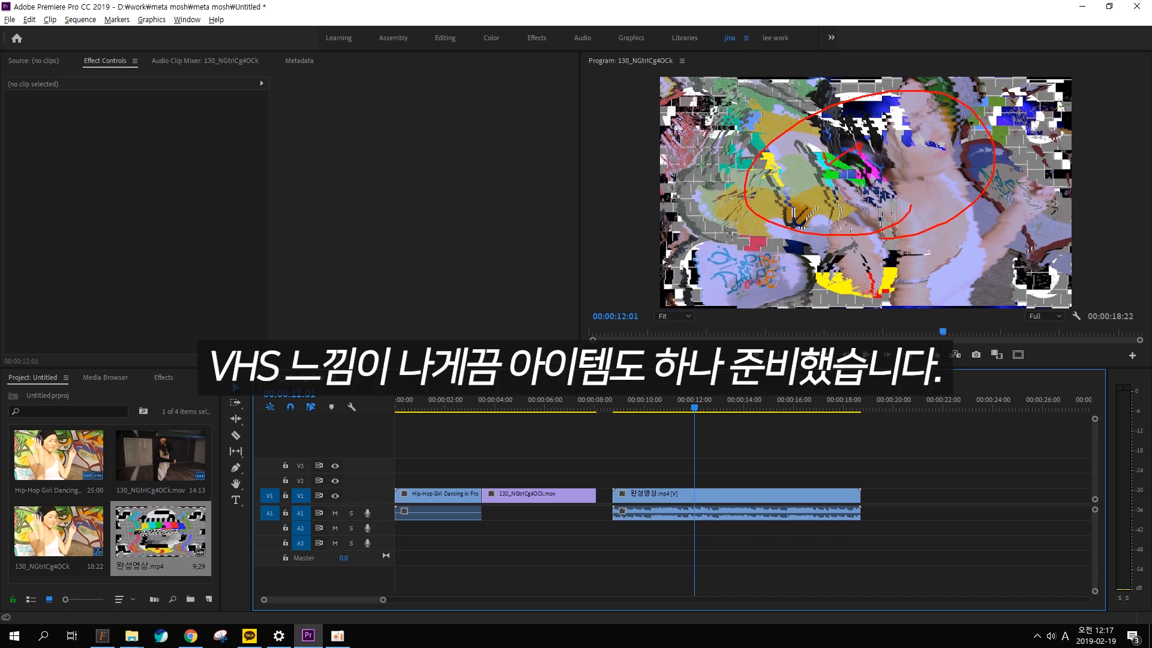
drag(780, 462, 835, 531)
key(Delete)
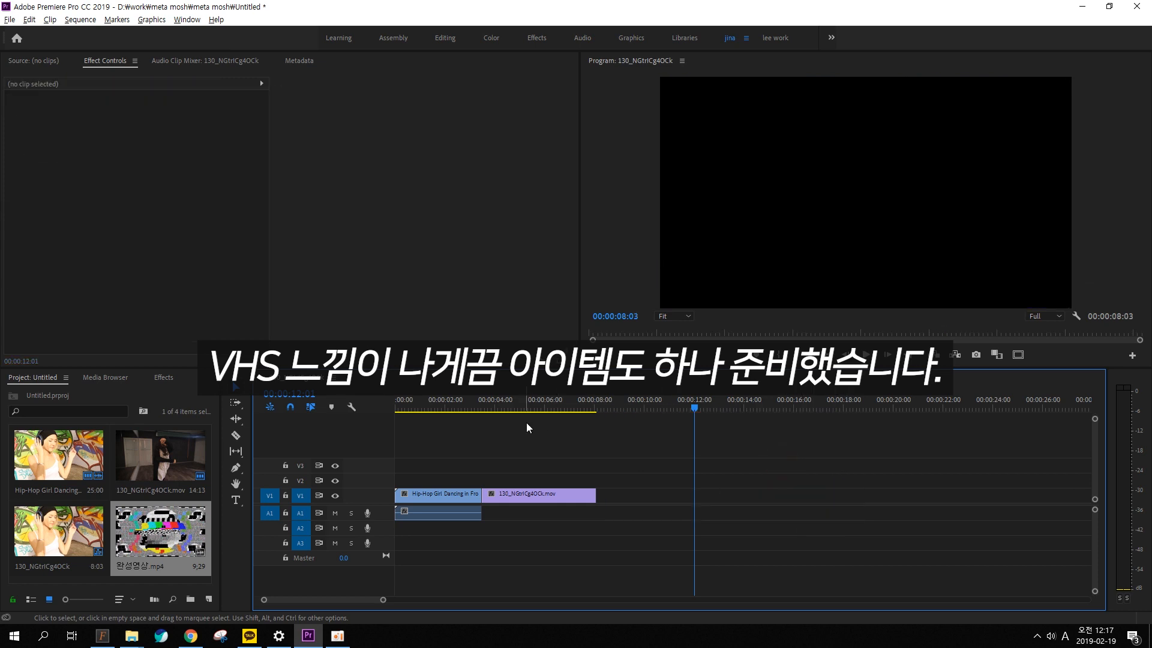
key(space)
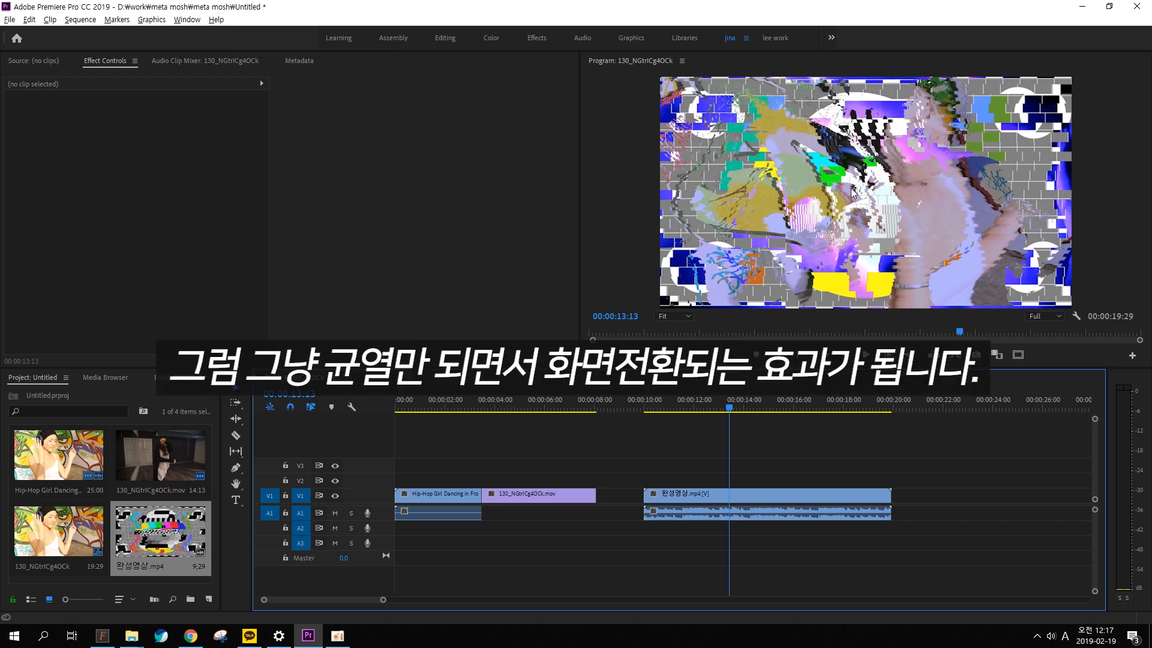
drag(731, 408, 735, 408)
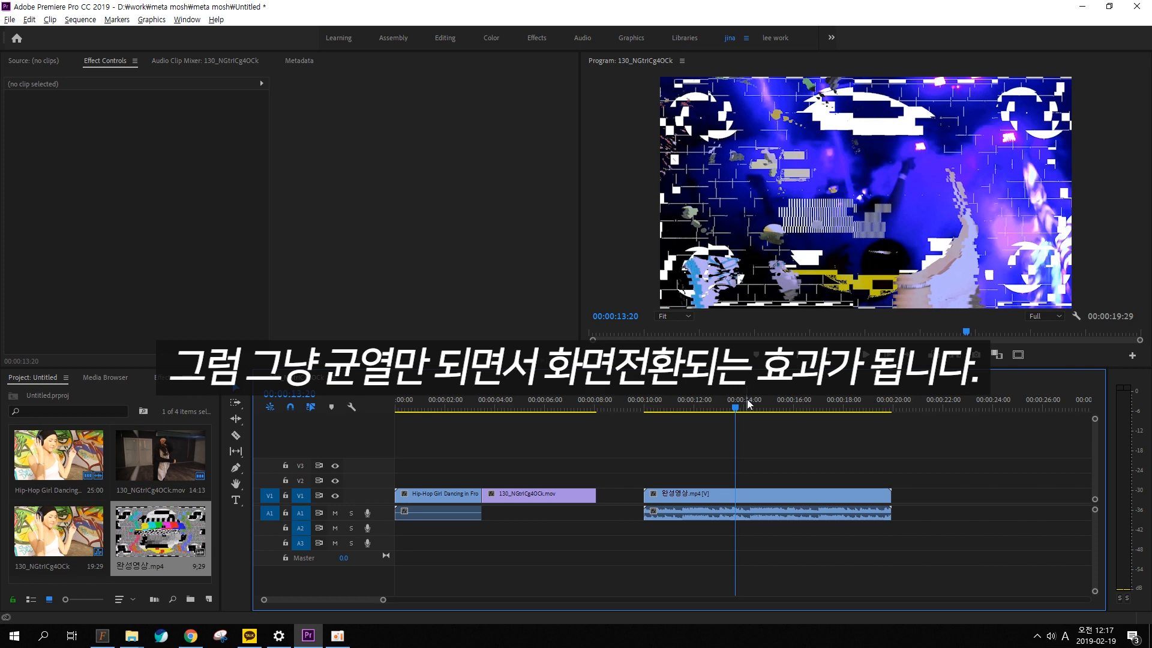
drag(772, 451, 816, 543)
key(Delete)
- Review the sequence from the Hip-Hop Girl clip up to its cut with 130_NGtrICg4OCk.mov at 00:00:03:15
click(420, 407)
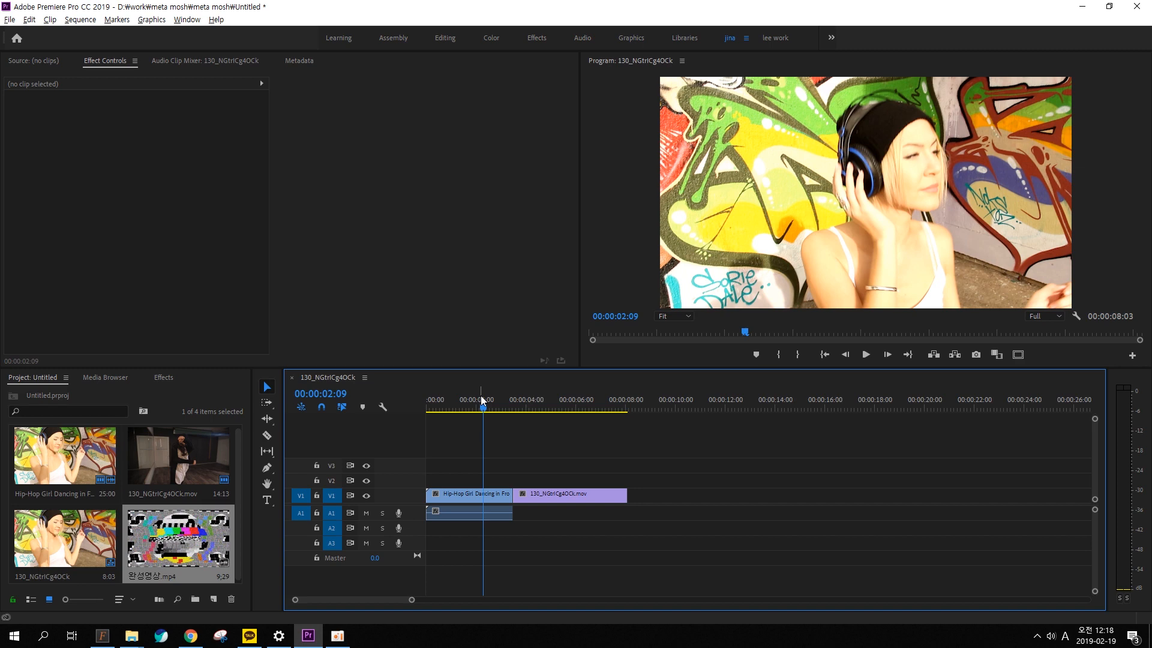
drag(481, 394, 519, 410)
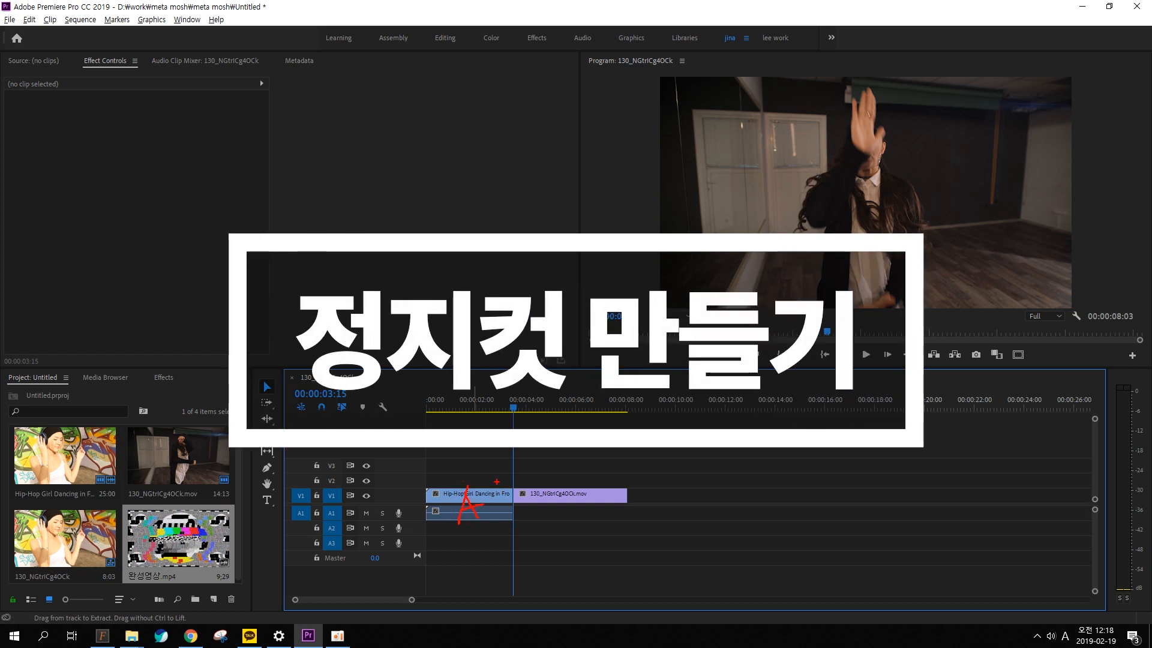
key(Escape)
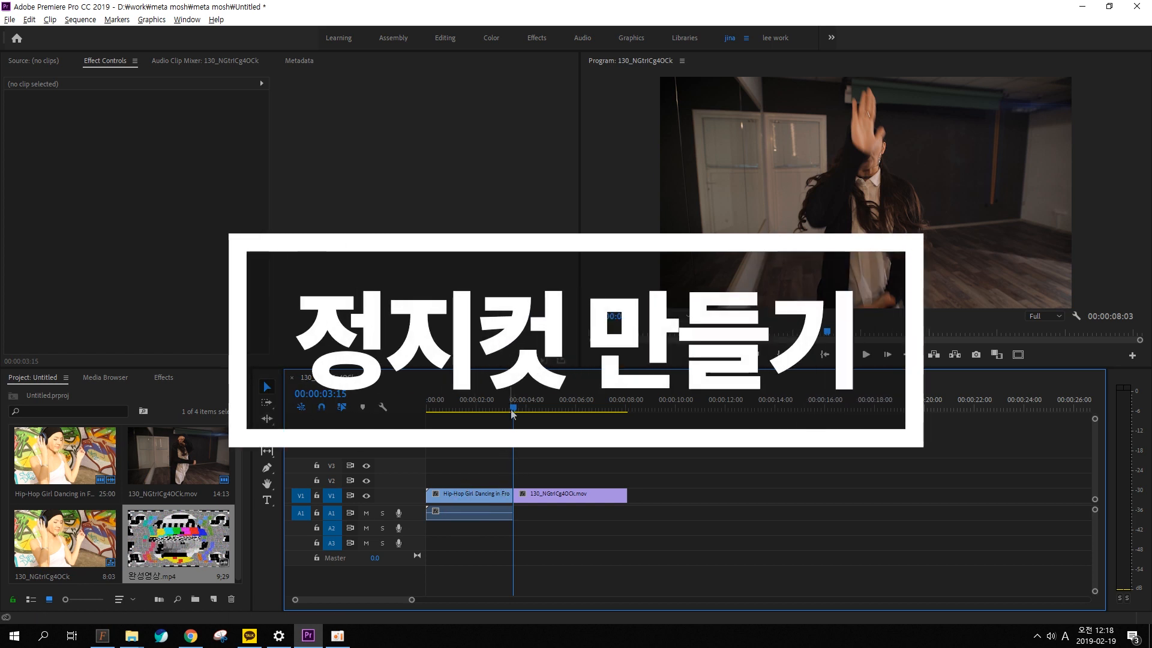
click(547, 478)
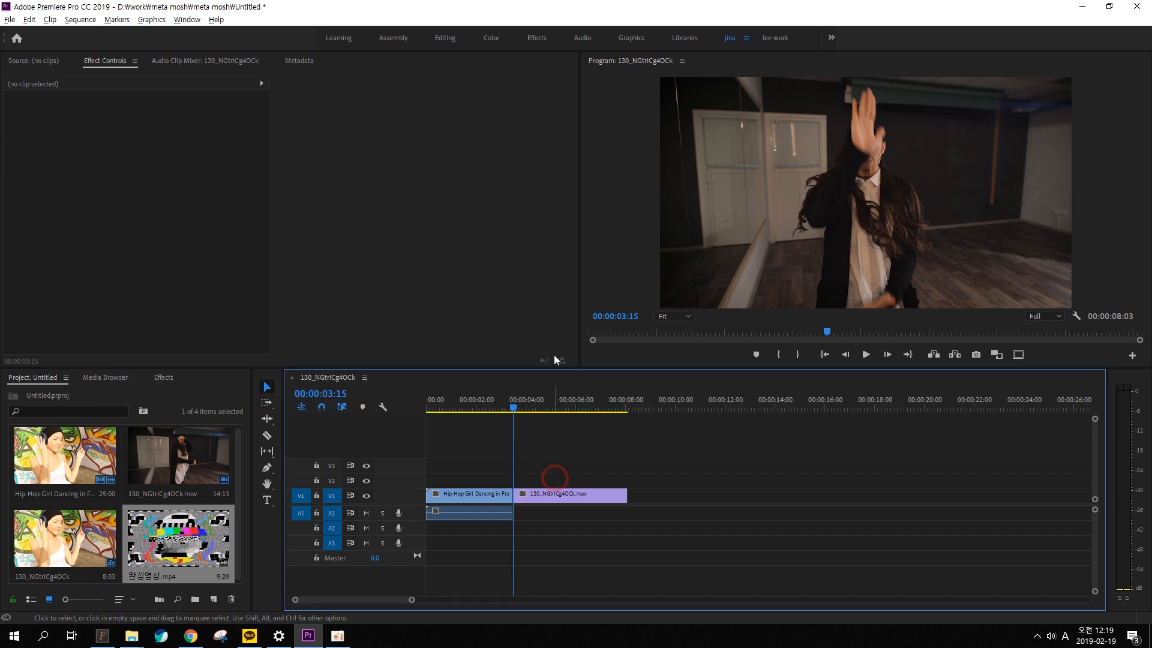
- Insert a frame hold segment at the Hip-Hop Girl clip's last frame, 00:00:03:14
key(=)
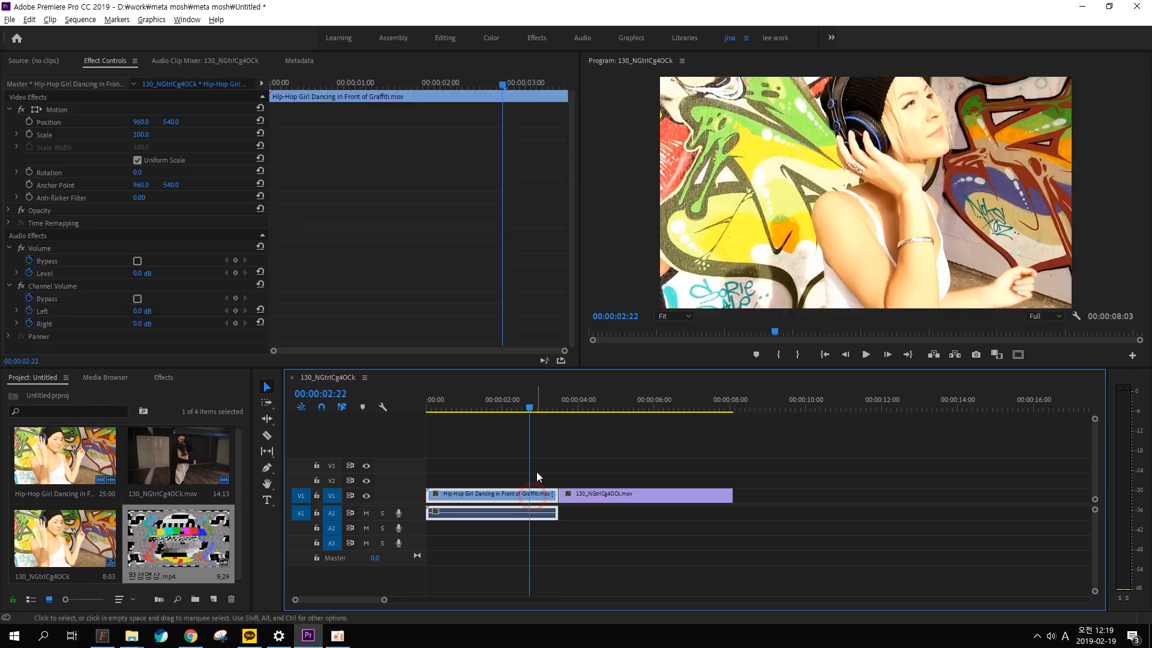
drag(534, 400, 559, 407)
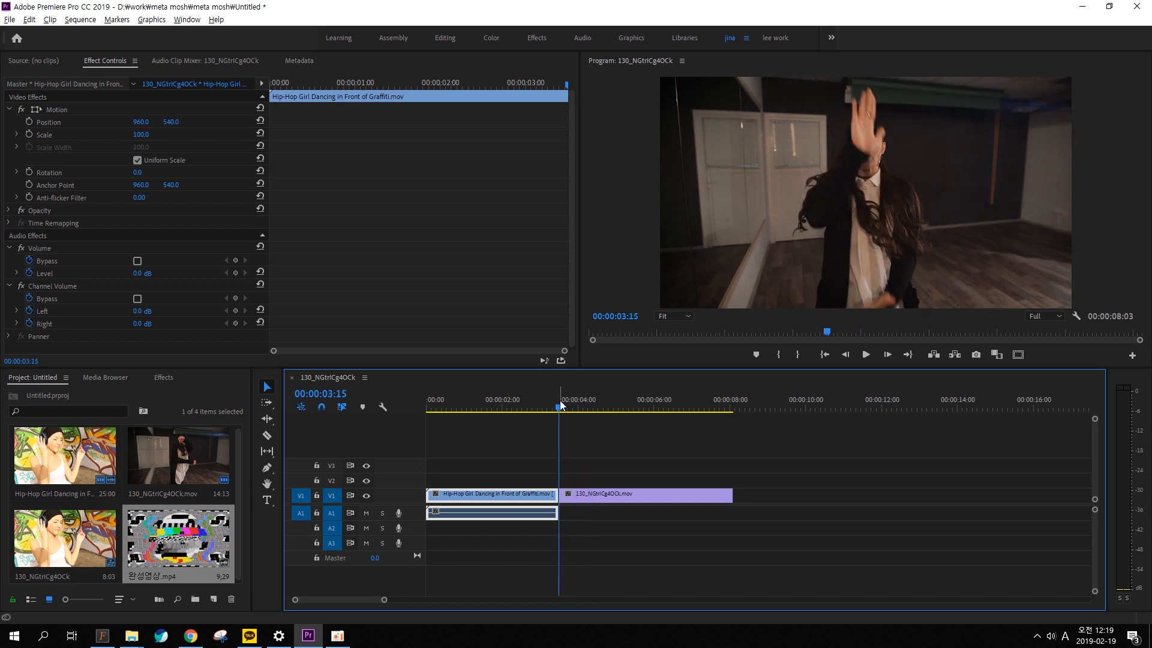
key(Left)
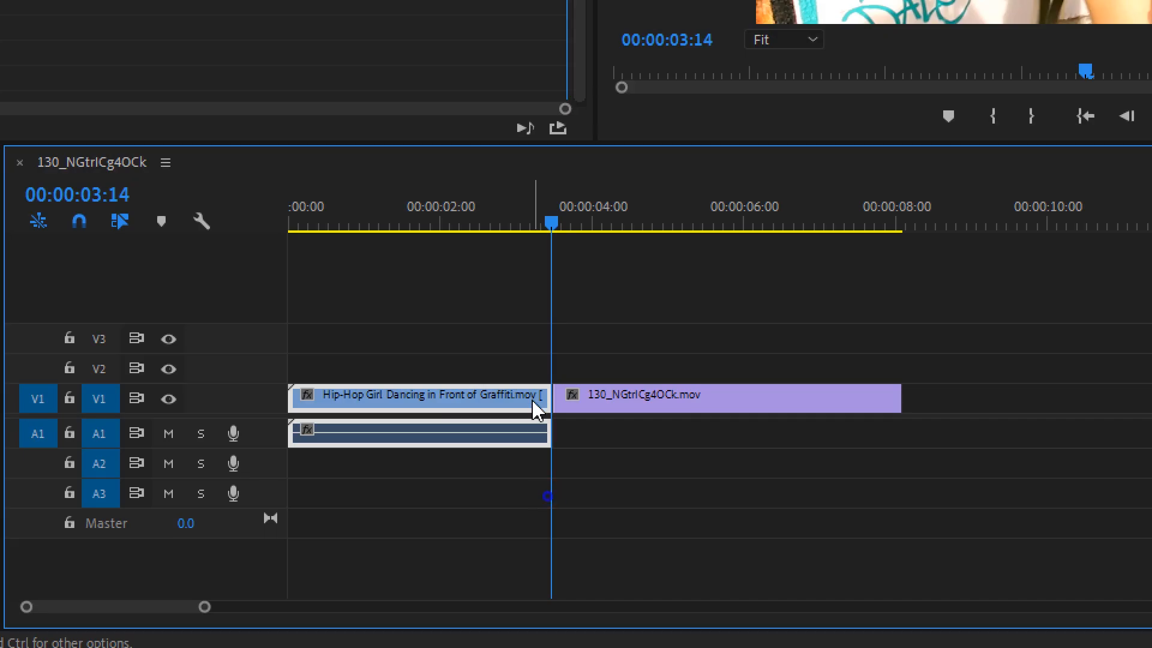
right_click(537, 405)
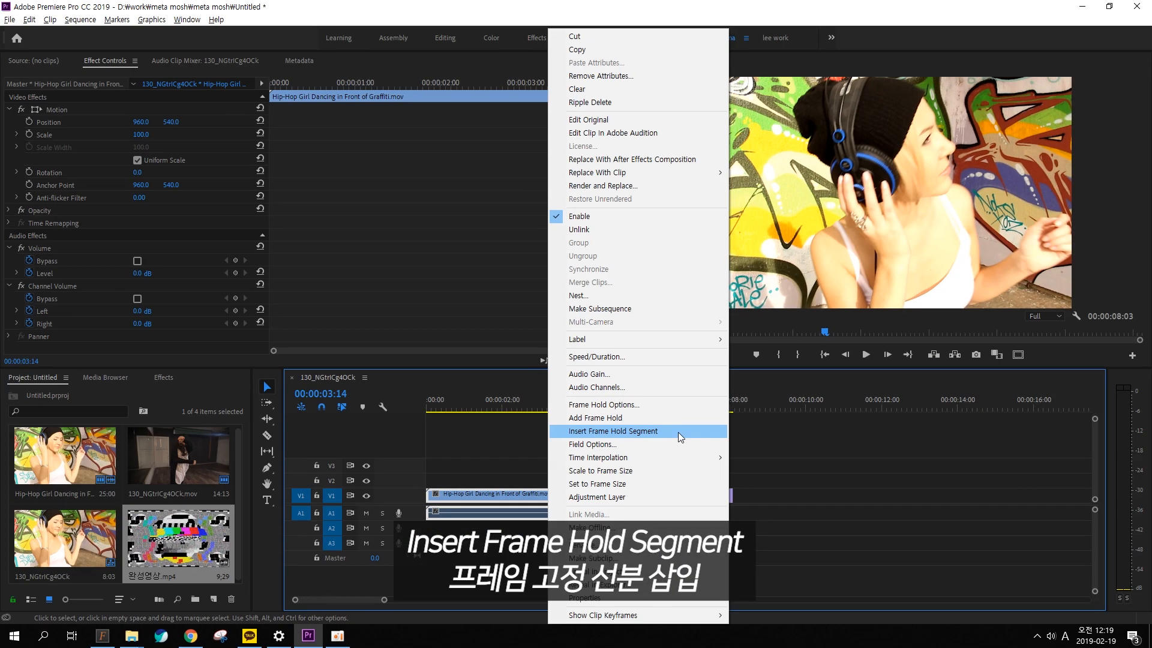
click(793, 271)
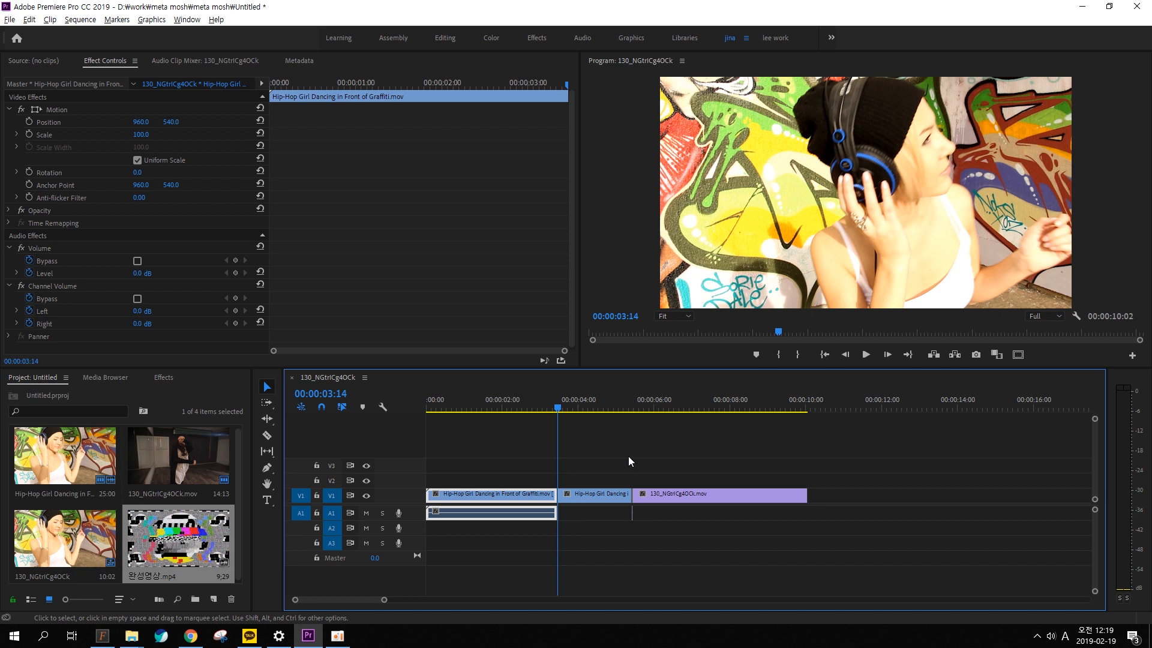
- Delete the leftover sliver after the frame hold segment and ripple-delete the gap before 130_NGtrICg4OCk.mov
click(619, 407)
mouse_move(645, 517)
mouse_down()
mouse_move(628, 477)
mouse_move(645, 492)
mouse_move(642, 529)
mouse_up()
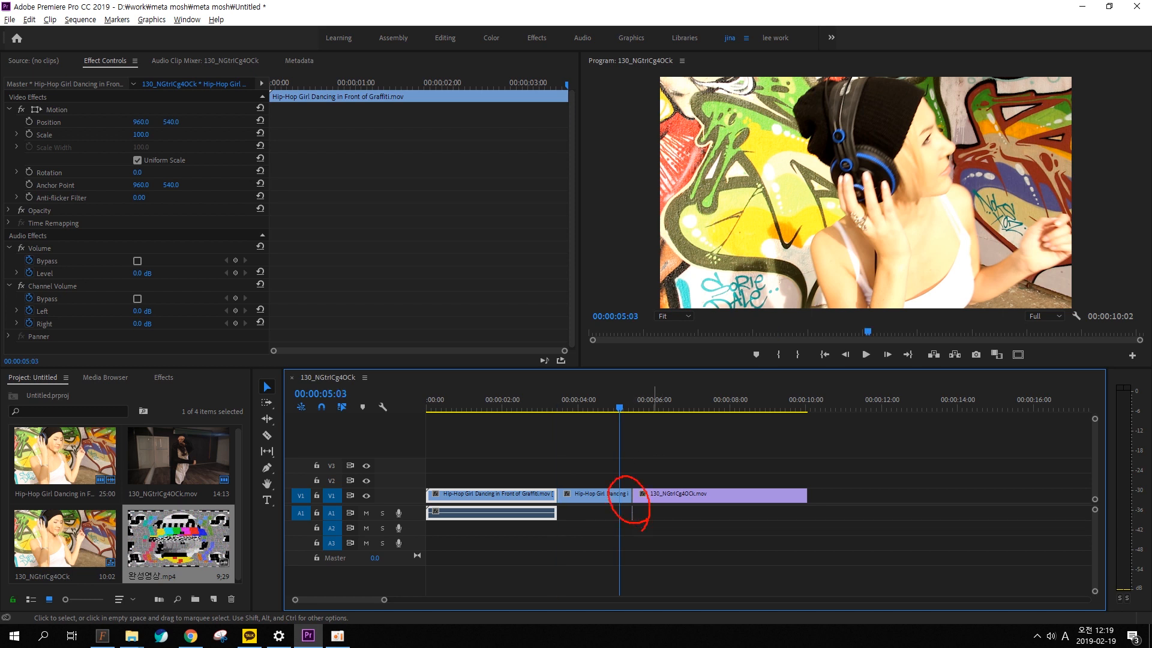
click(653, 452)
key(equal)
key(equal)
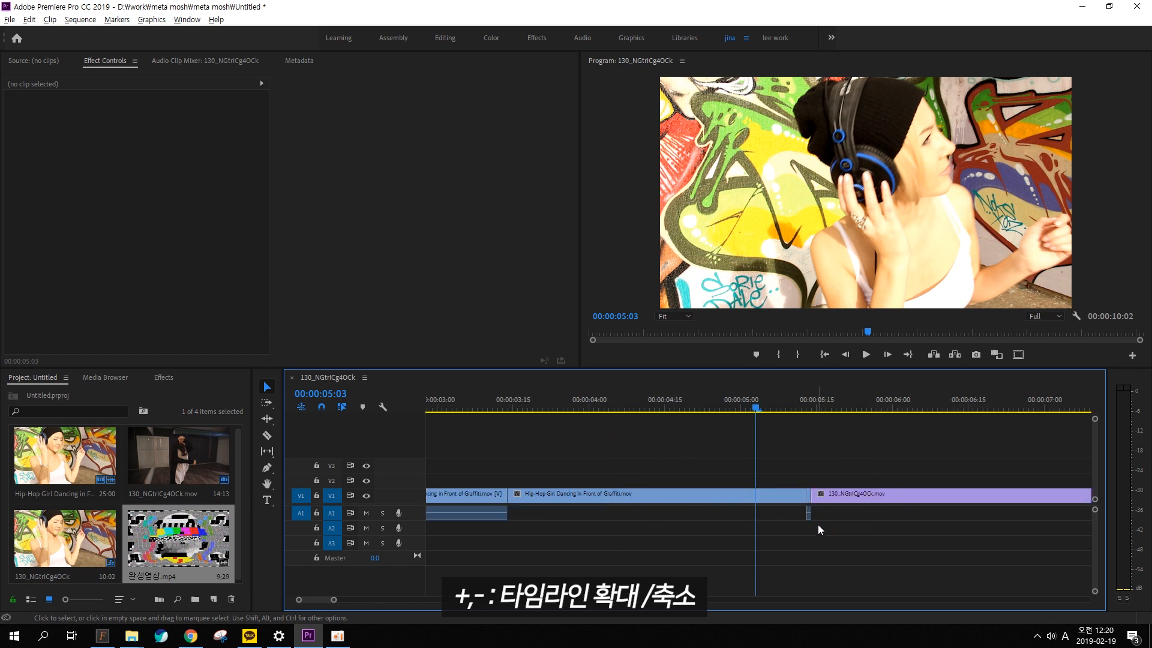
click(808, 496)
key(Delete)
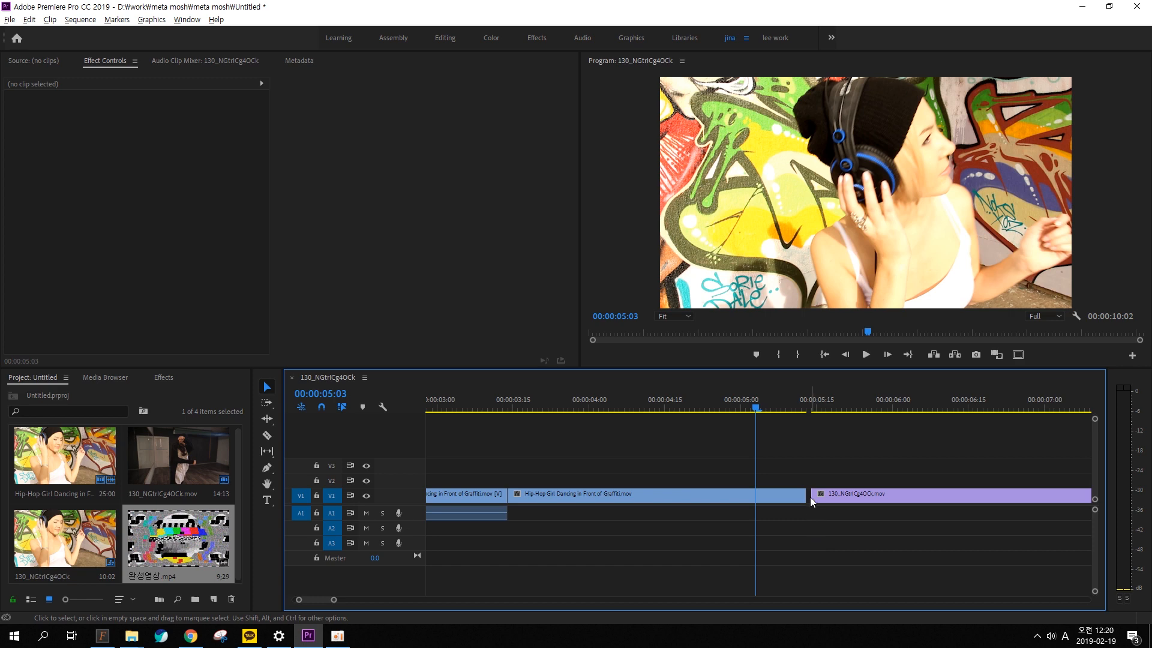
right_click(808, 497)
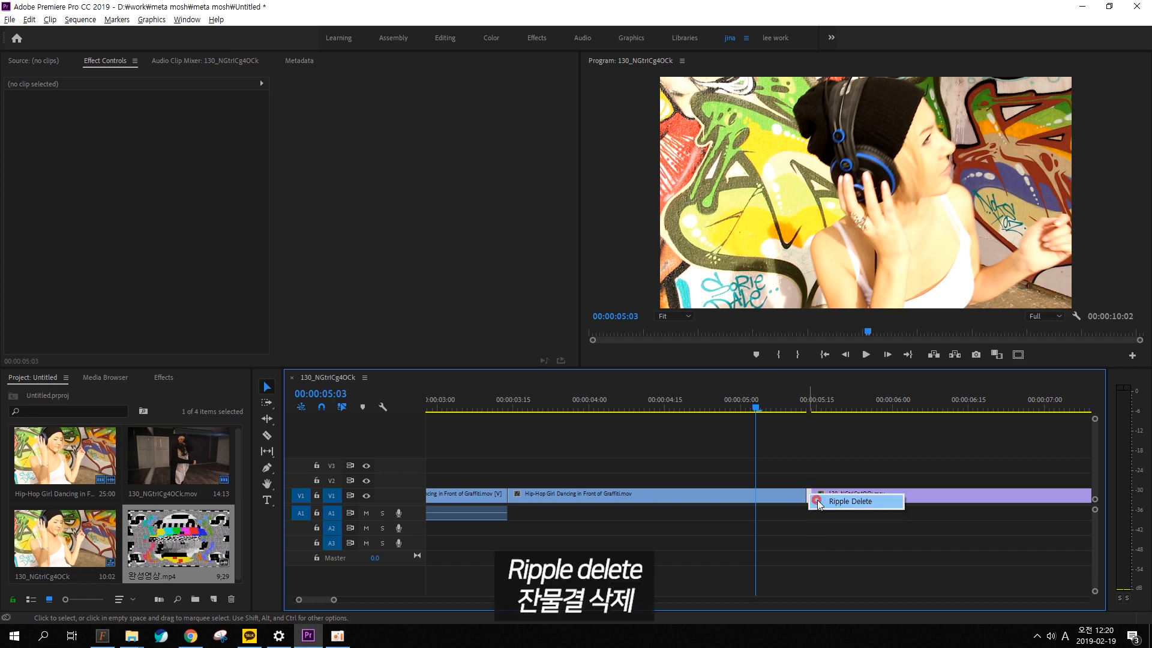
click(863, 502)
- Scrub back through the frame hold segment and the Hip-Hop Girl clip to check their playback
drag(740, 410, 611, 438)
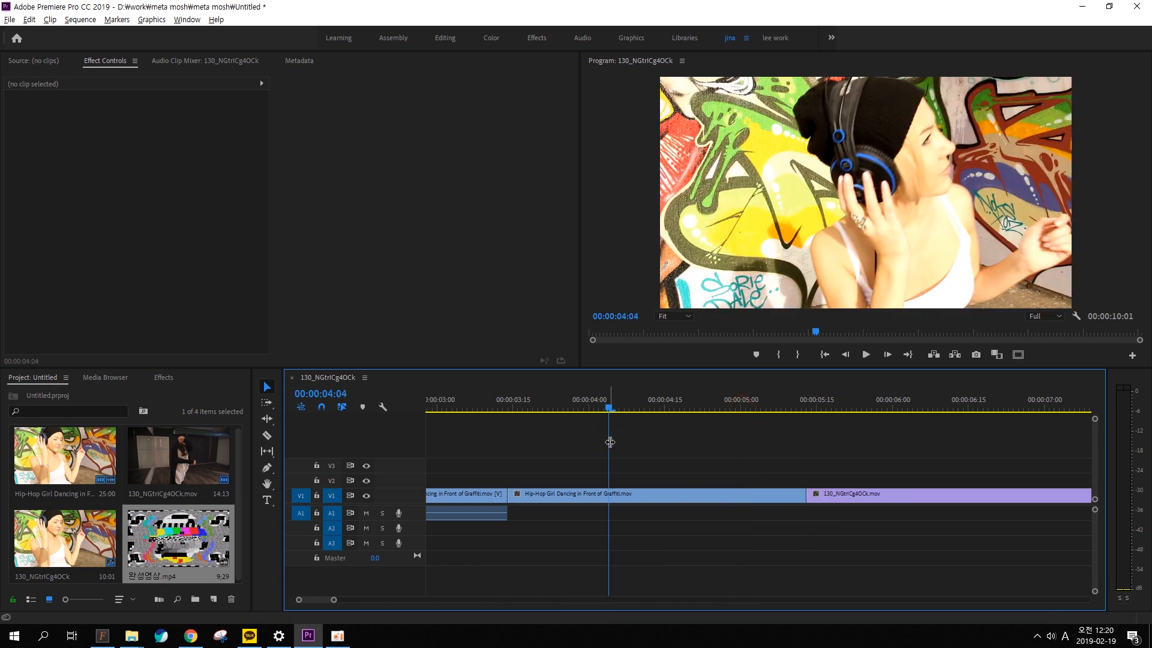
key(minus)
key(minus)
drag(519, 406, 491, 408)
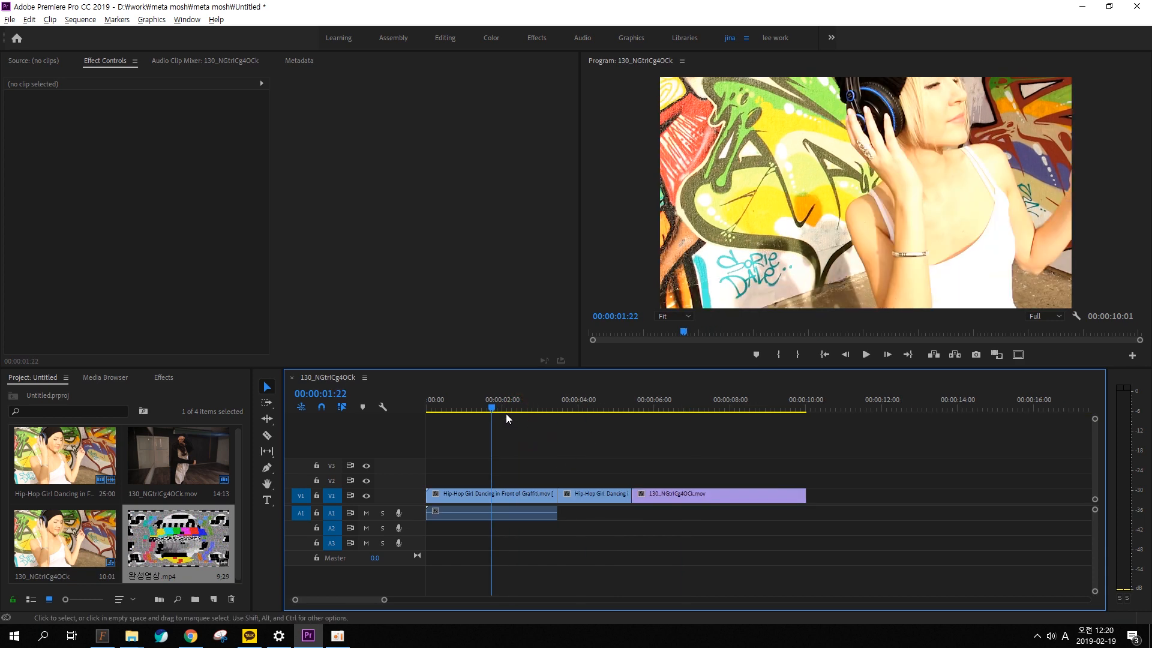
click(456, 410)
drag(457, 410, 516, 424)
- Move the frame hold segment to track V3 and shift 130_NGtrICg4OCk.mov on V1 to start directly after the first Hip-Hop Girl clip
click(588, 502)
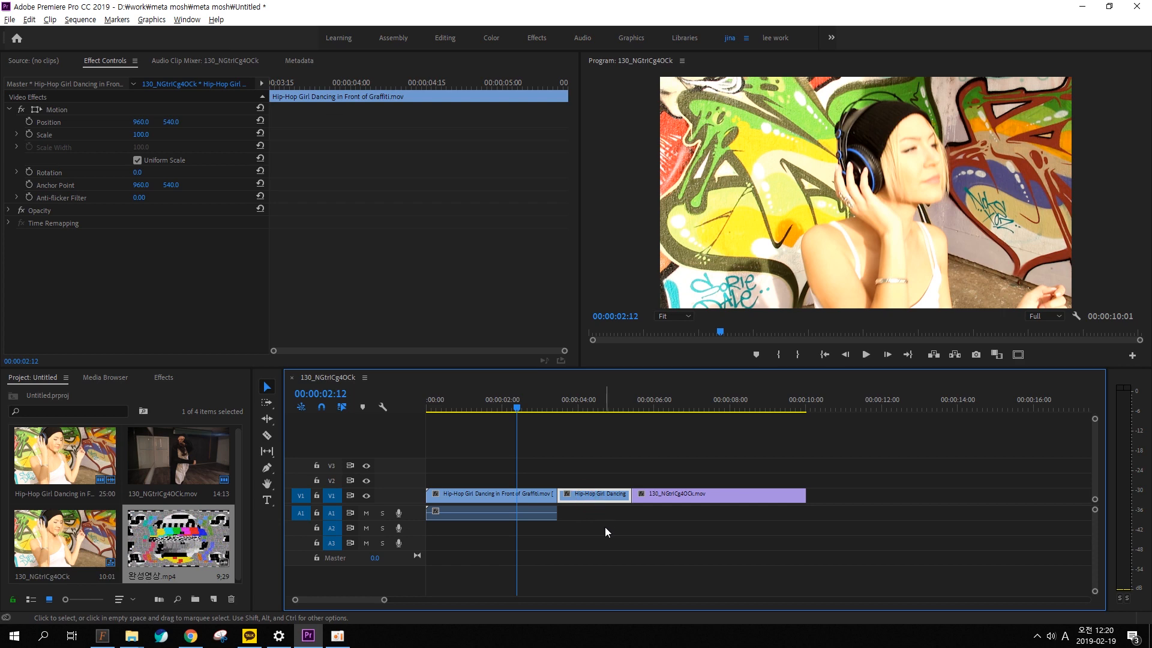
drag(592, 492, 585, 463)
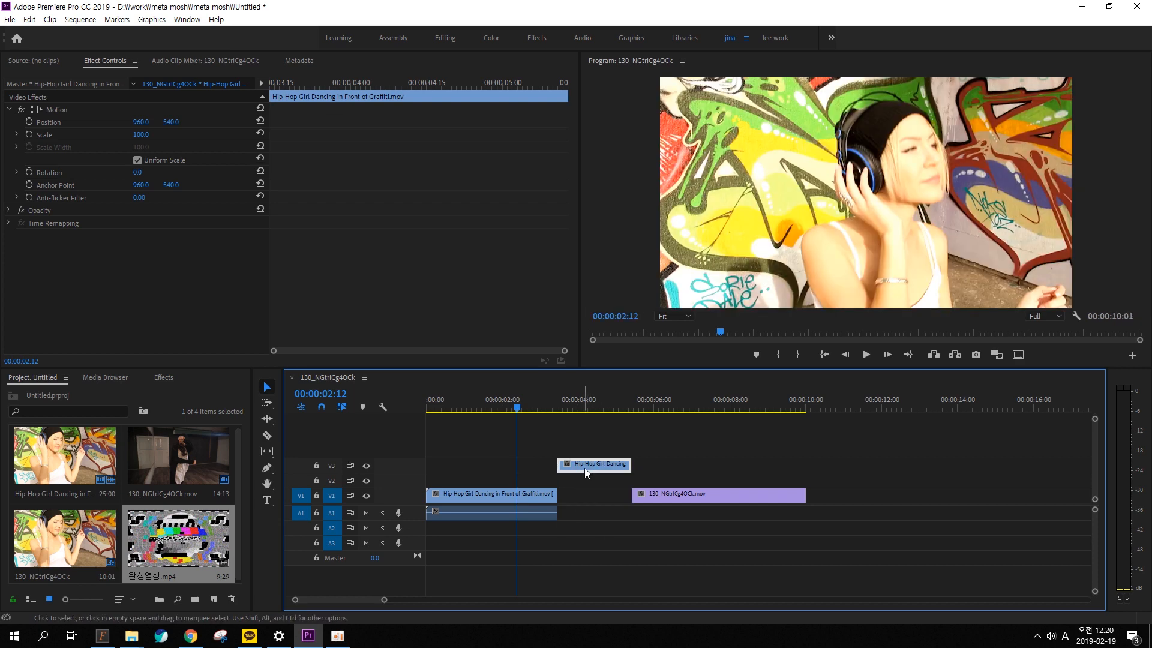
click(662, 497)
mouse_move(668, 496)
mouse_down()
mouse_move(593, 495)
mouse_move(642, 538)
mouse_up()
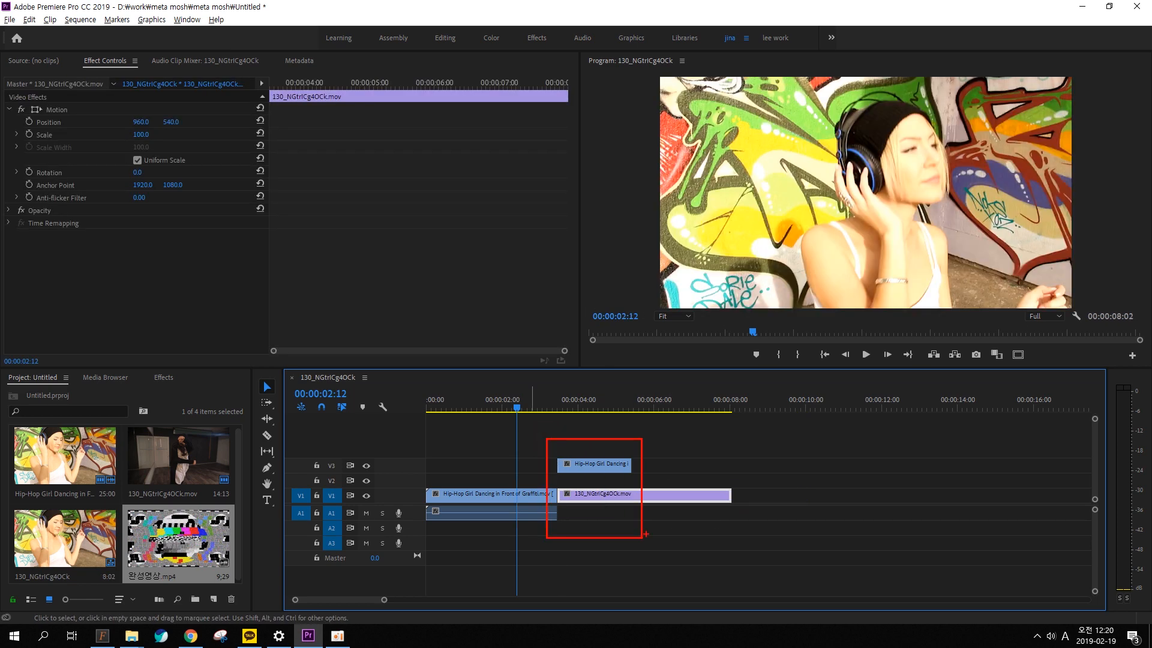
- Place the playhead at the start of the frame hold segment, 00:00:03:14
click(585, 464)
click(549, 403)
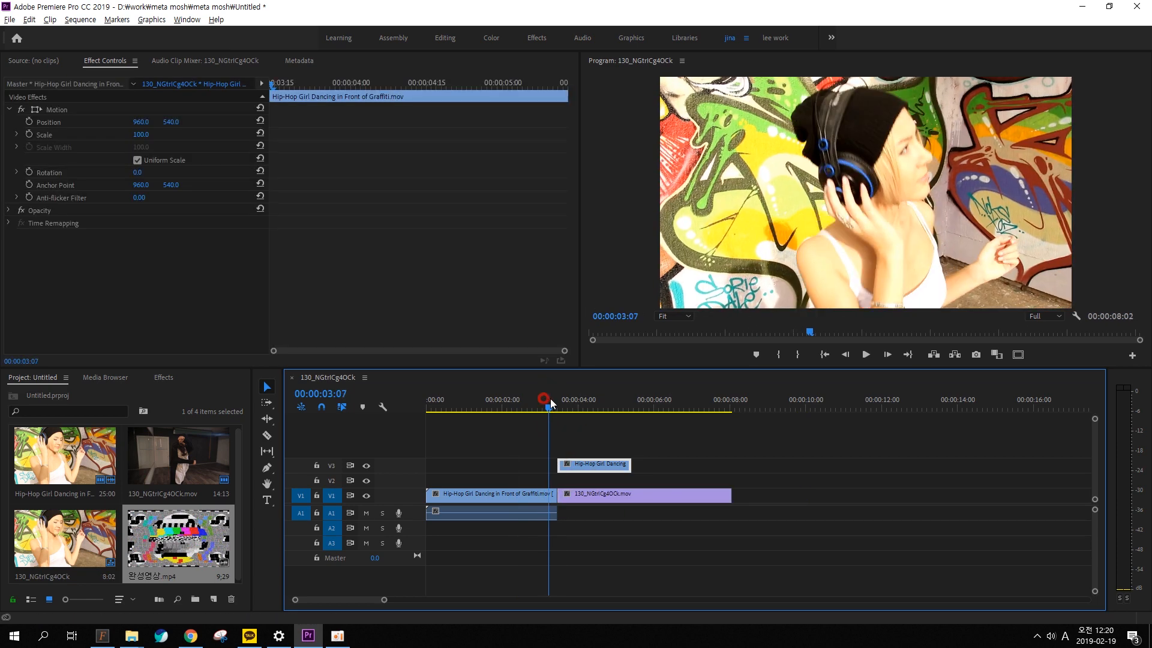
drag(551, 402, 556, 403)
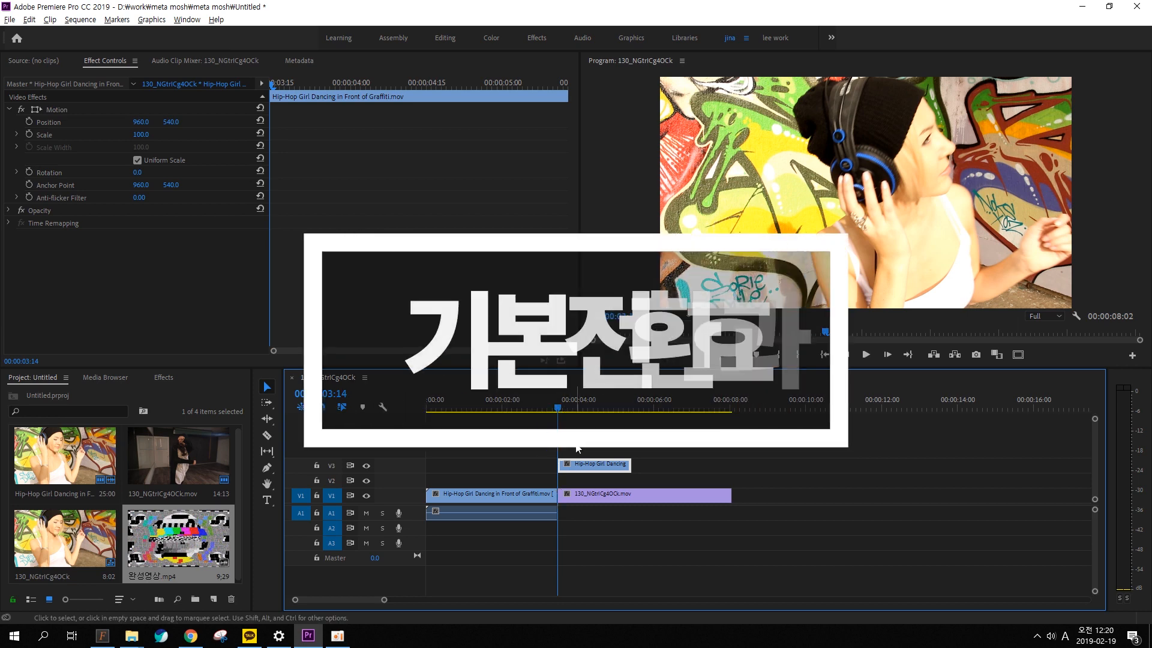
click(578, 452)
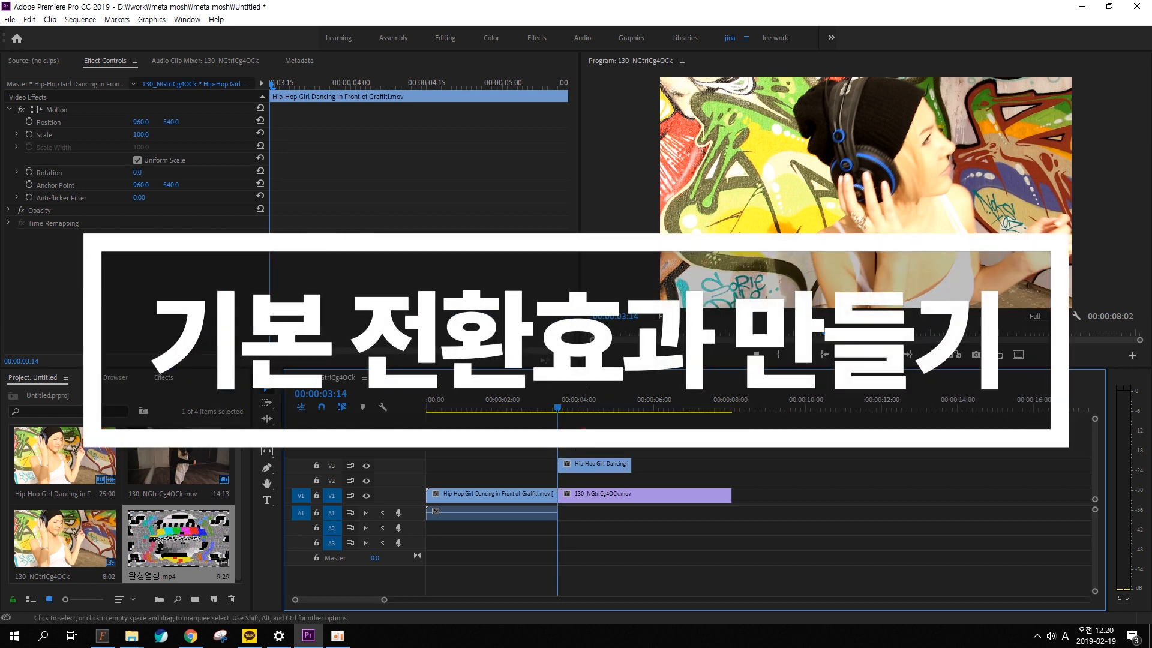
- Search the effects library for "gradien"
click(162, 377)
click(67, 392)
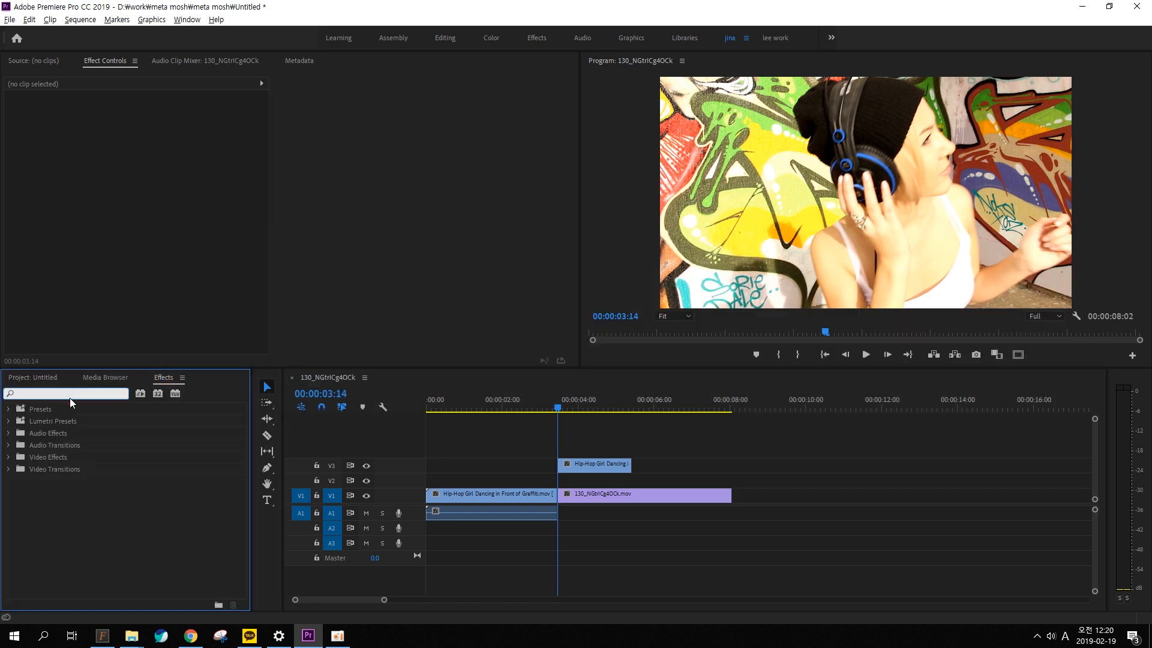
text(gradien)
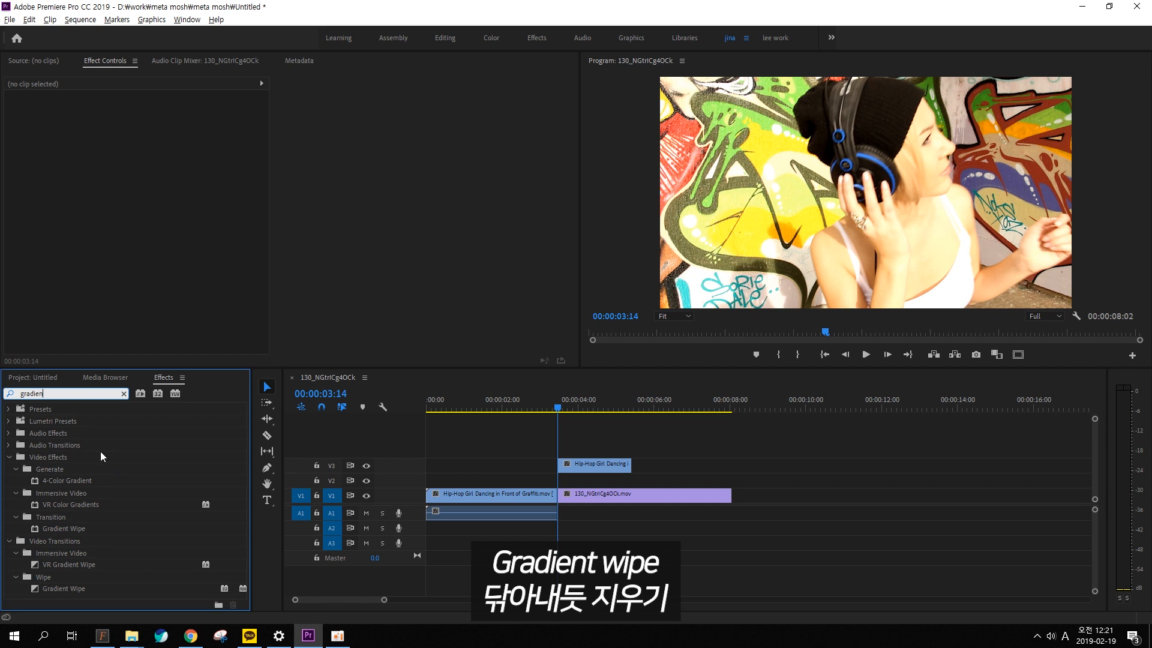
- Compare the Gradient Wipe video effect in the Transition group with the Gradient Wipe video transition in the Wipe group
click(79, 460)
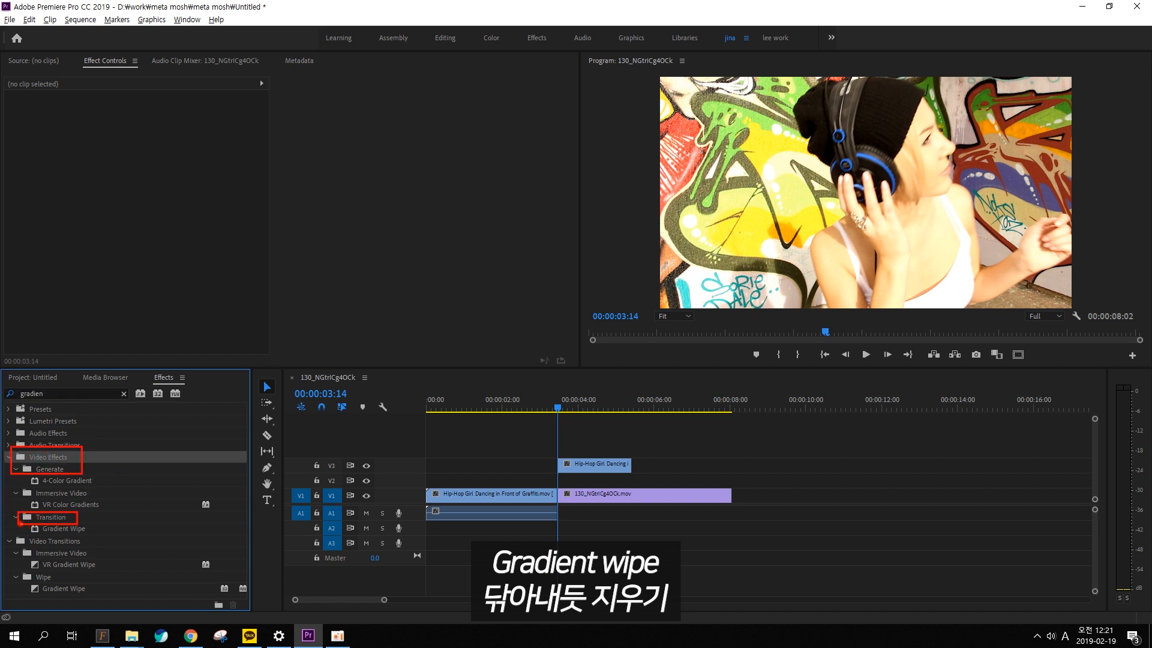
drag(20, 523, 103, 538)
key(Escape)
click(44, 577)
click(66, 592)
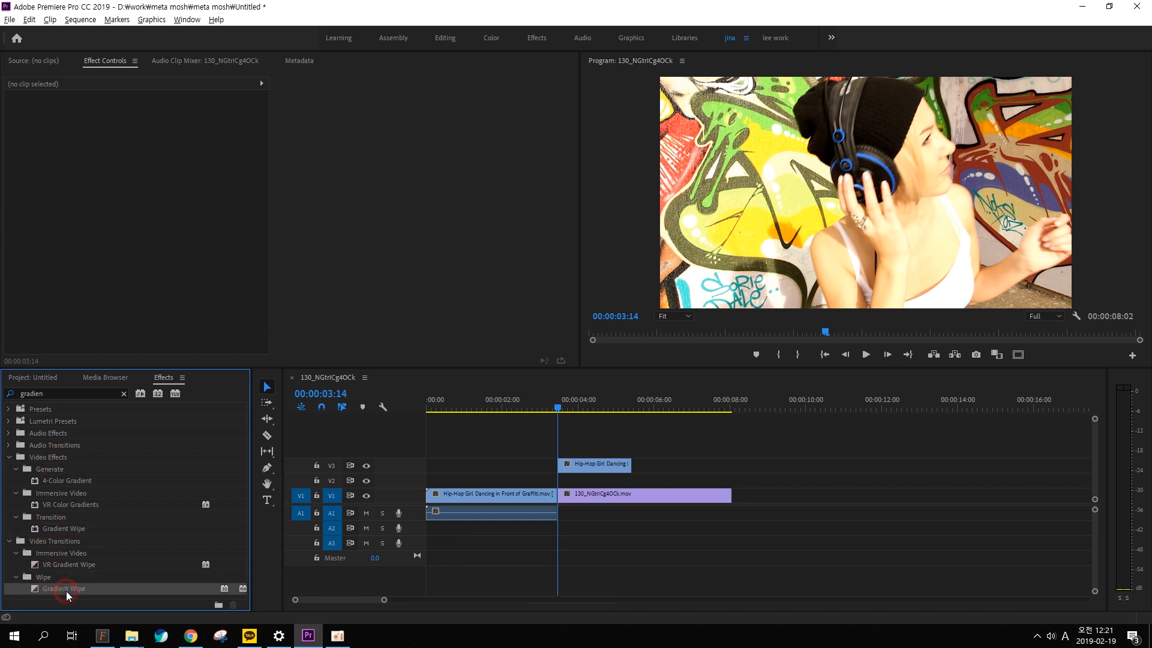
key(ctrl+2)
drag(21, 600, 56, 573)
drag(70, 598, 22, 574)
mouse_move(6, 507)
mouse_down()
mouse_move(125, 538)
mouse_move(107, 532)
mouse_up()
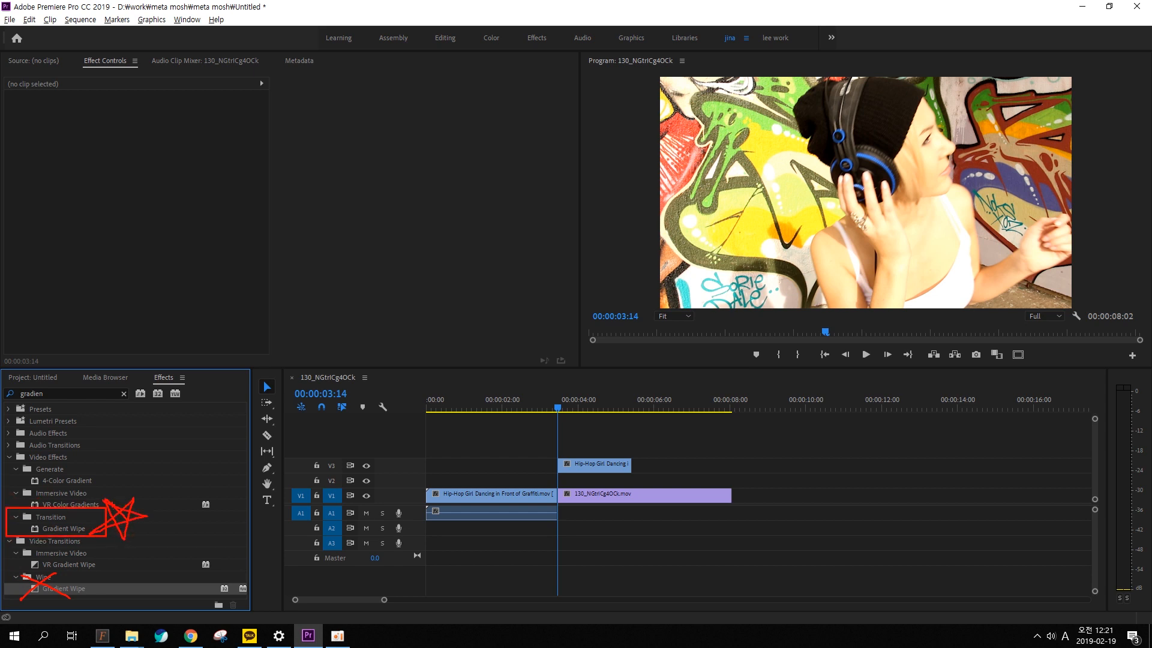
key(Escape)
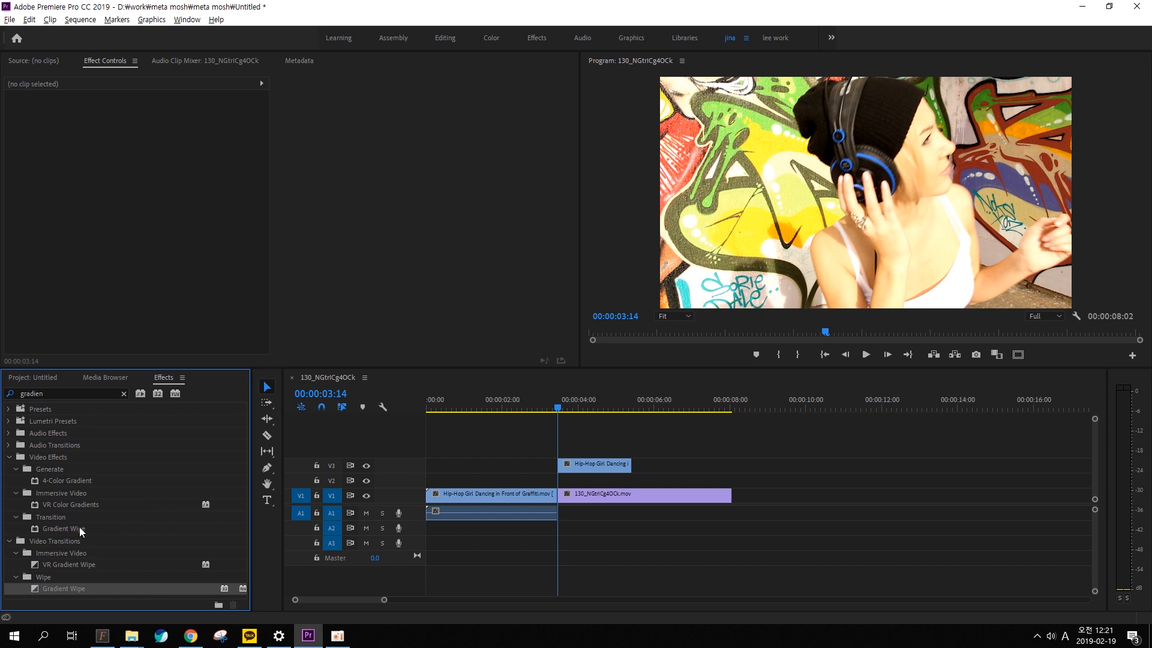
- Apply the Gradient Wipe video effect to the frame hold segment on V3, collapse its Motion settings and select the effect
mouse_move(639, 487)
mouse_down()
mouse_move(648, 474)
mouse_move(609, 486)
mouse_up()
key(Escape)
drag(60, 528, 584, 465)
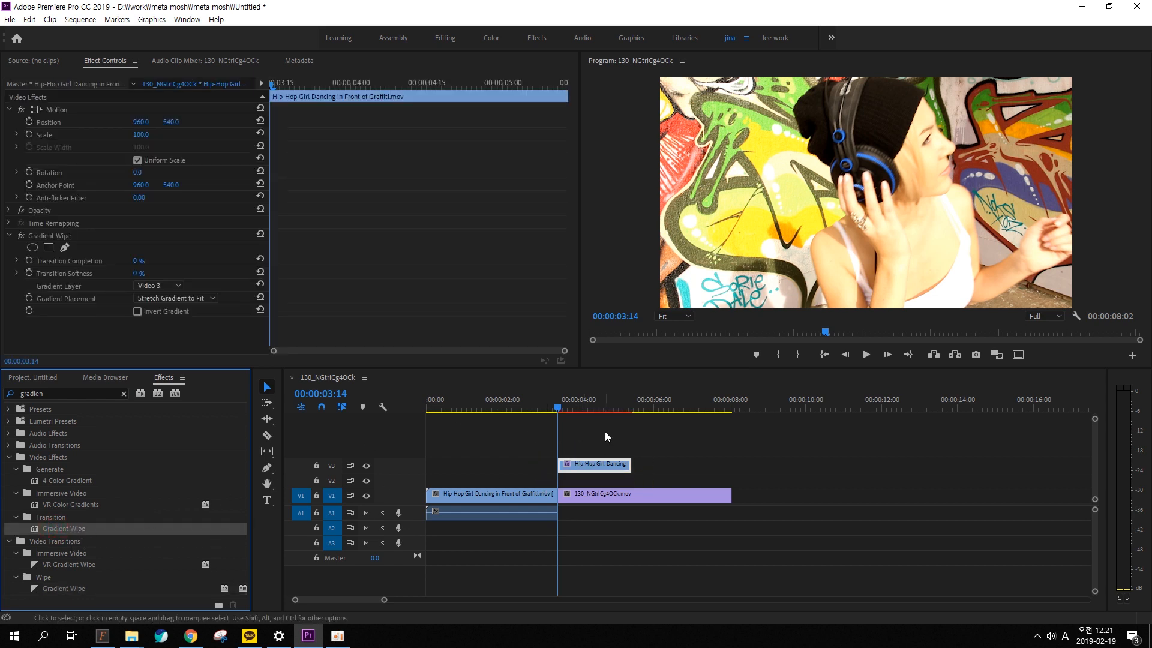
mouse_move(558, 411)
mouse_down()
mouse_move(597, 410)
mouse_move(563, 411)
mouse_up()
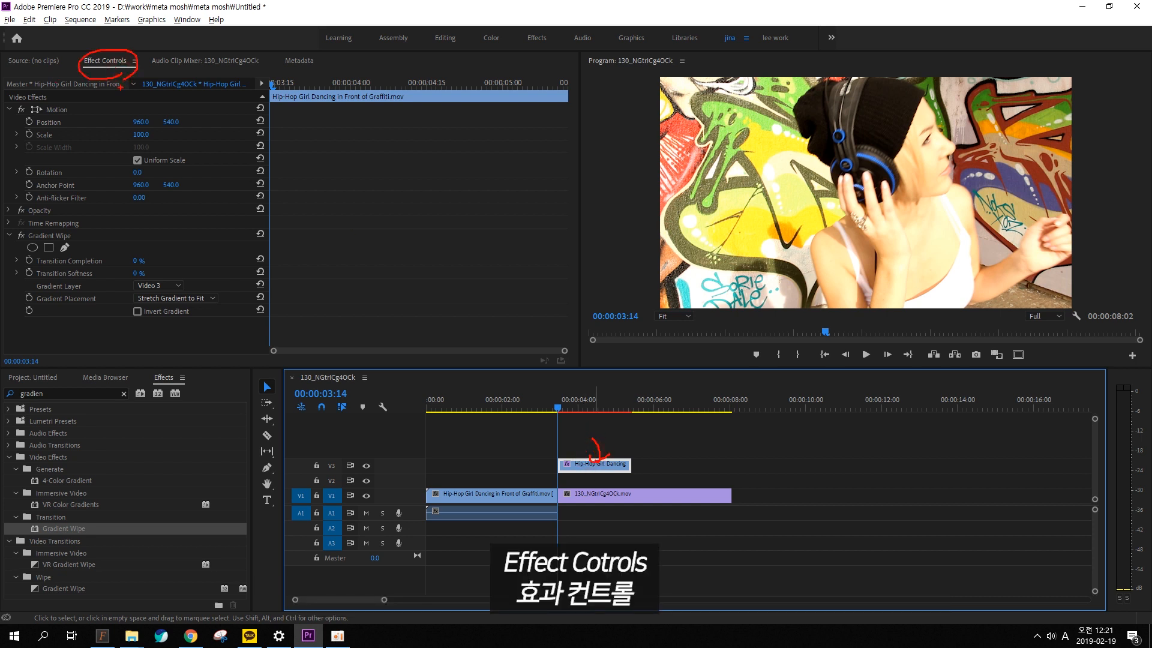
click(9, 109)
click(53, 147)
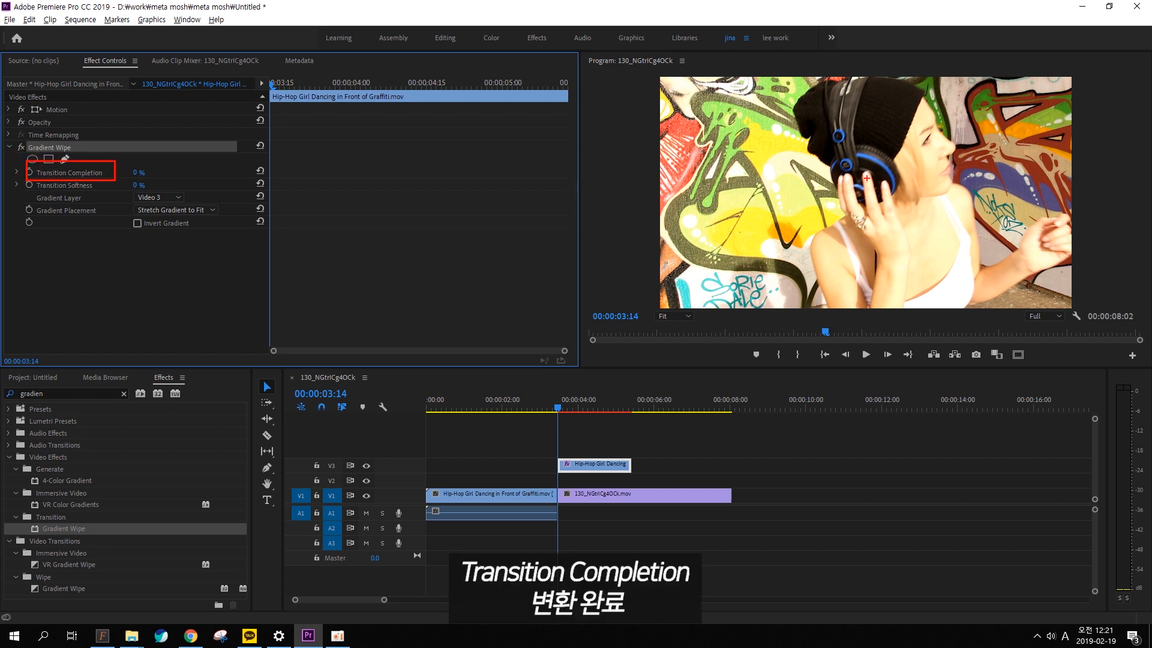
drag(867, 179, 915, 130)
key(Escape)
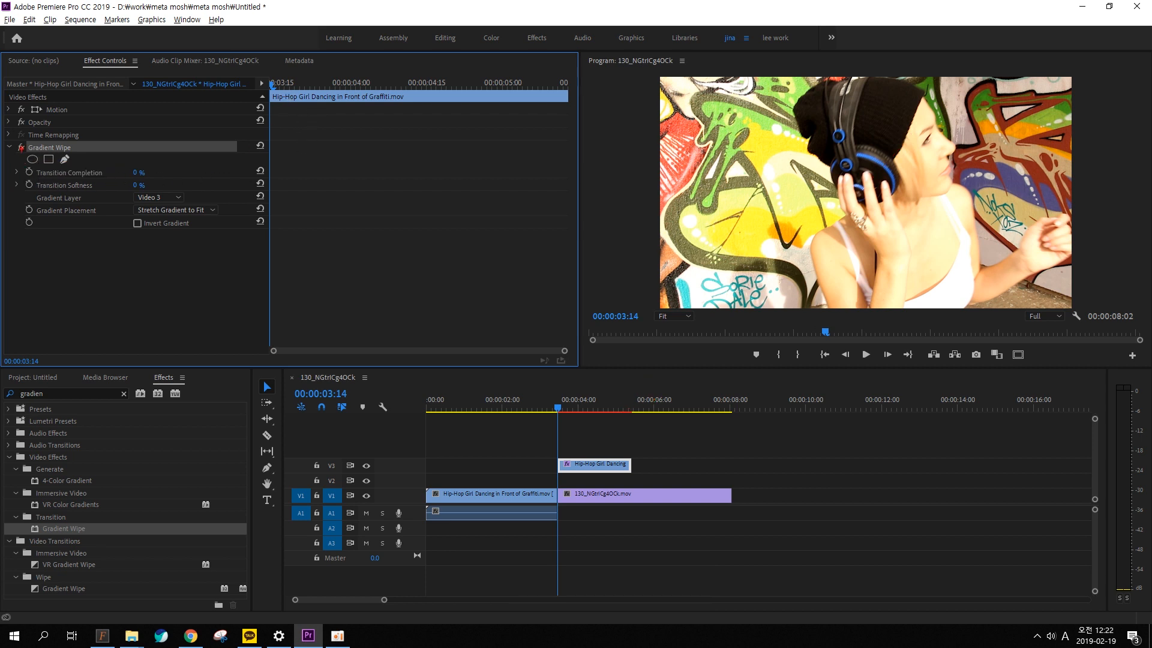
drag(18, 138, 81, 153)
mouse_move(588, 487)
mouse_down()
mouse_move(989, 234)
mouse_move(1023, 65)
mouse_move(1051, 99)
mouse_up()
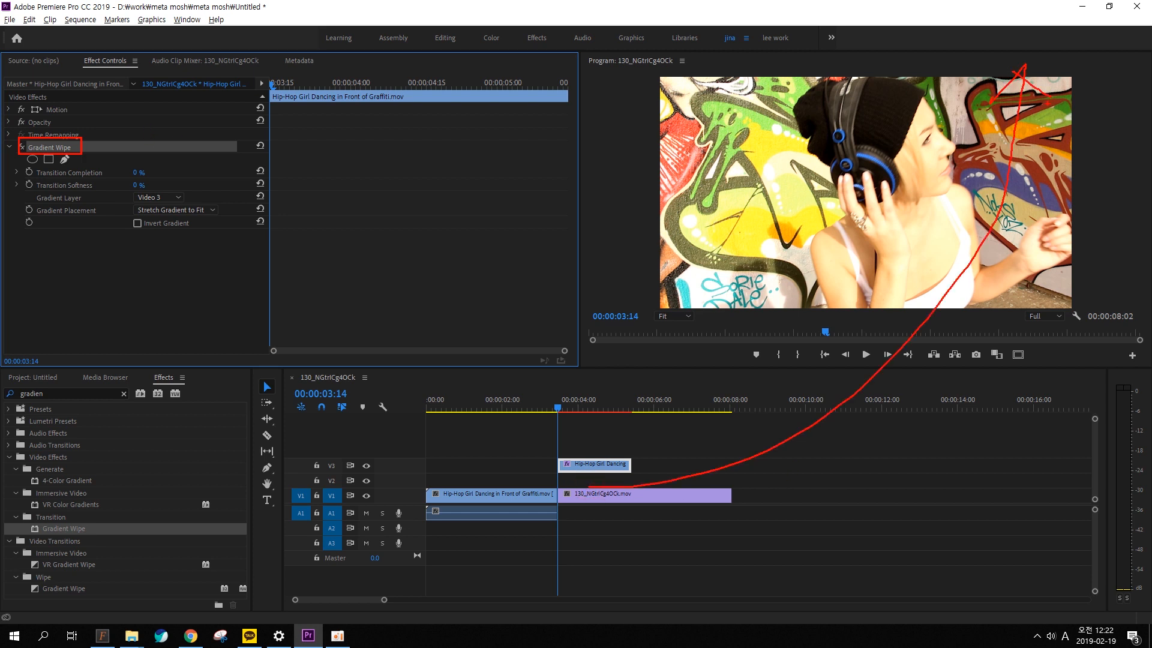
key(Escape)
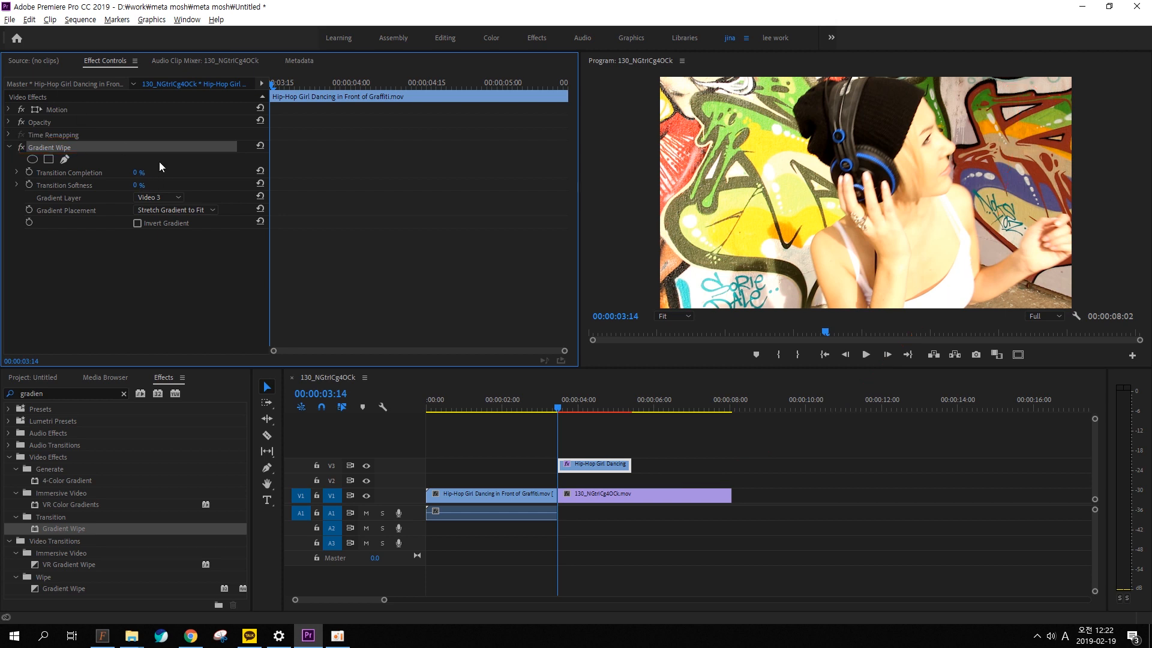
- Keyframe the Gradient Wipe's Transition Completion from 0% at 00:00:03:14 to 100% twenty frames further on, at 00:00:04:04
mouse_move(271, 85)
mouse_down()
mouse_move(290, 85)
mouse_move(270, 86)
mouse_up()
click(29, 171)
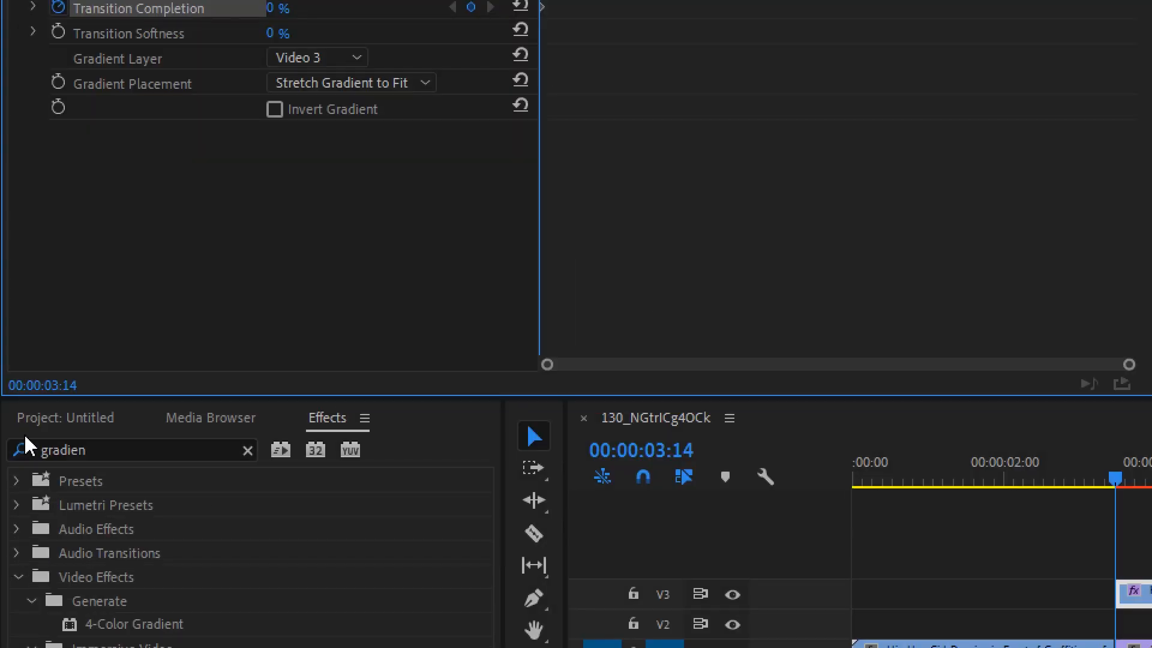
click(67, 385)
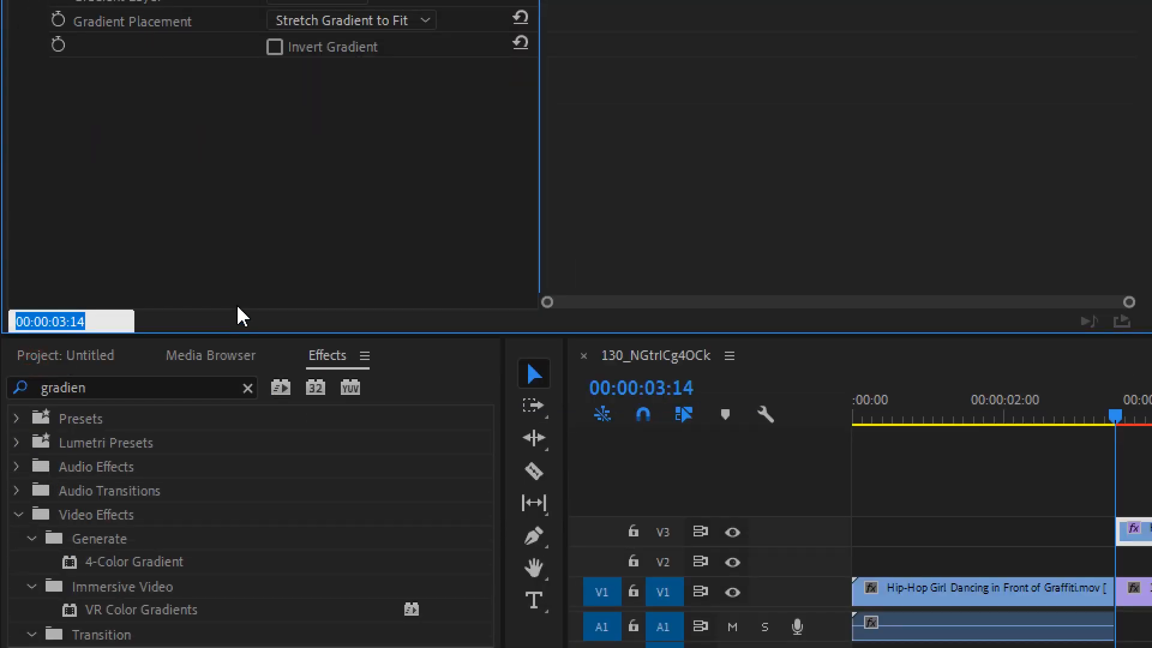
text(+20)
key(Return)
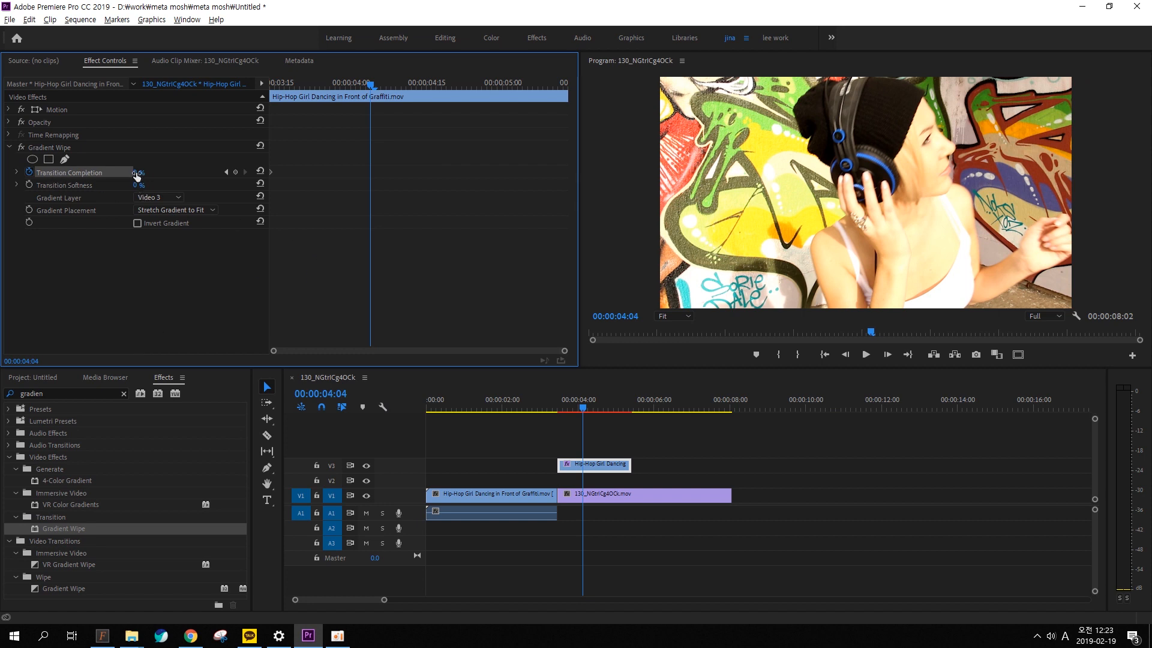
drag(138, 172, 199, 173)
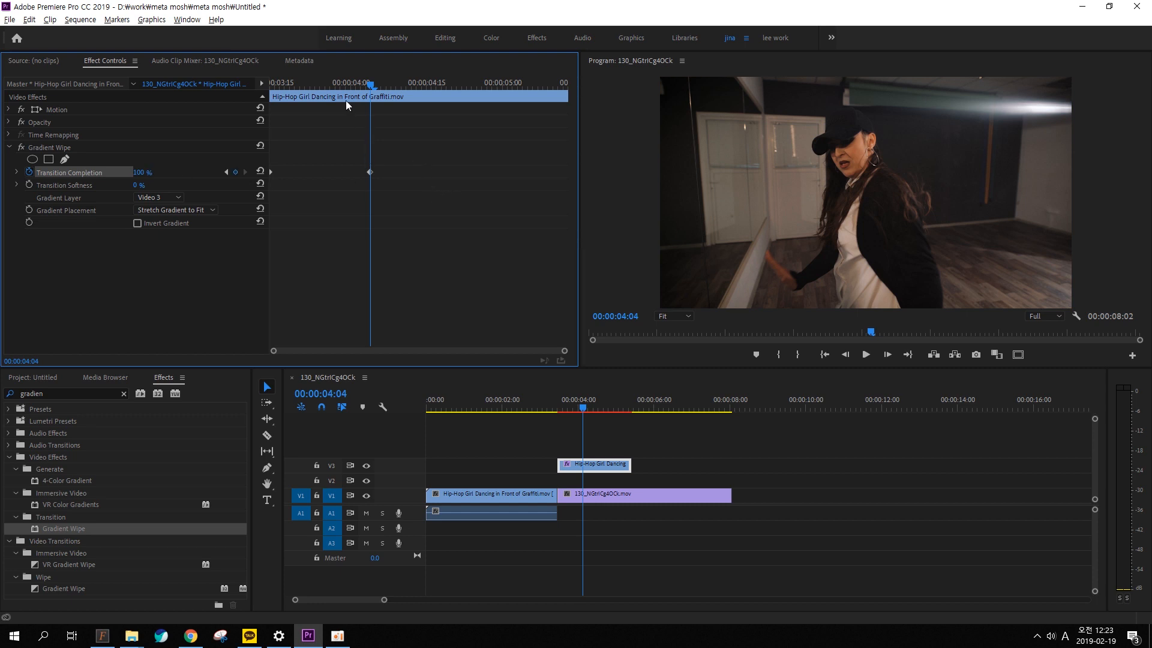
- Play back the wipe from the start of the frame hold segment and scrub to 00:00:04:02
drag(370, 84, 250, 108)
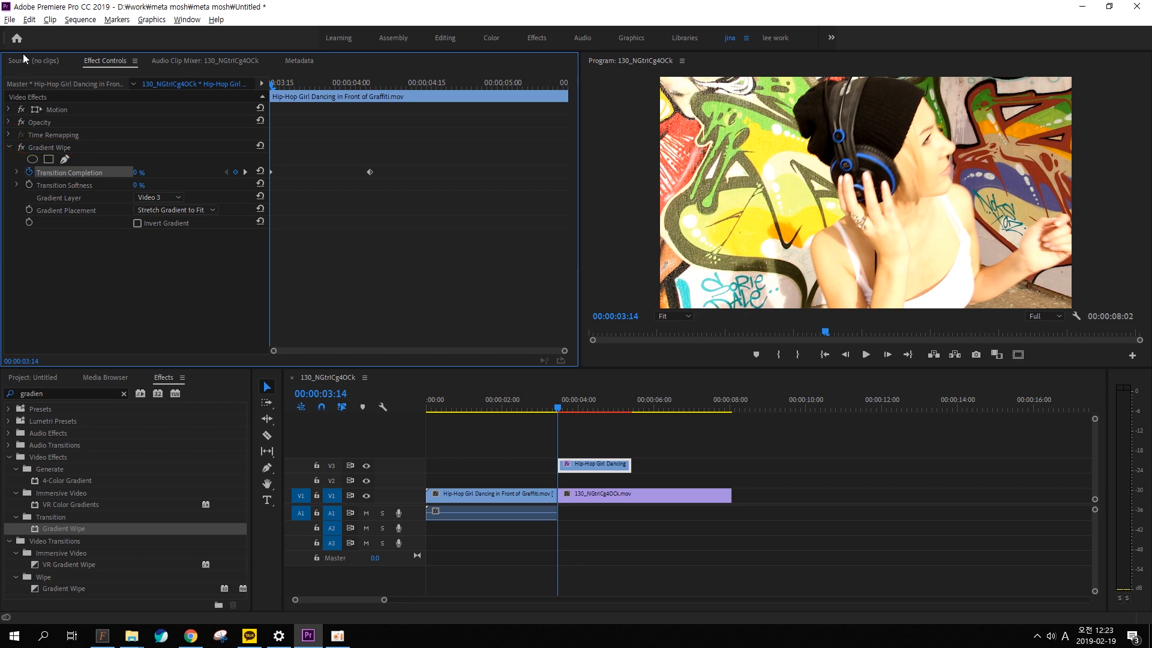
mouse_move(275, 81)
mouse_down()
mouse_move(367, 82)
mouse_move(261, 82)
mouse_up()
key(space)
drag(403, 83, 264, 83)
key(space)
drag(408, 89, 360, 88)
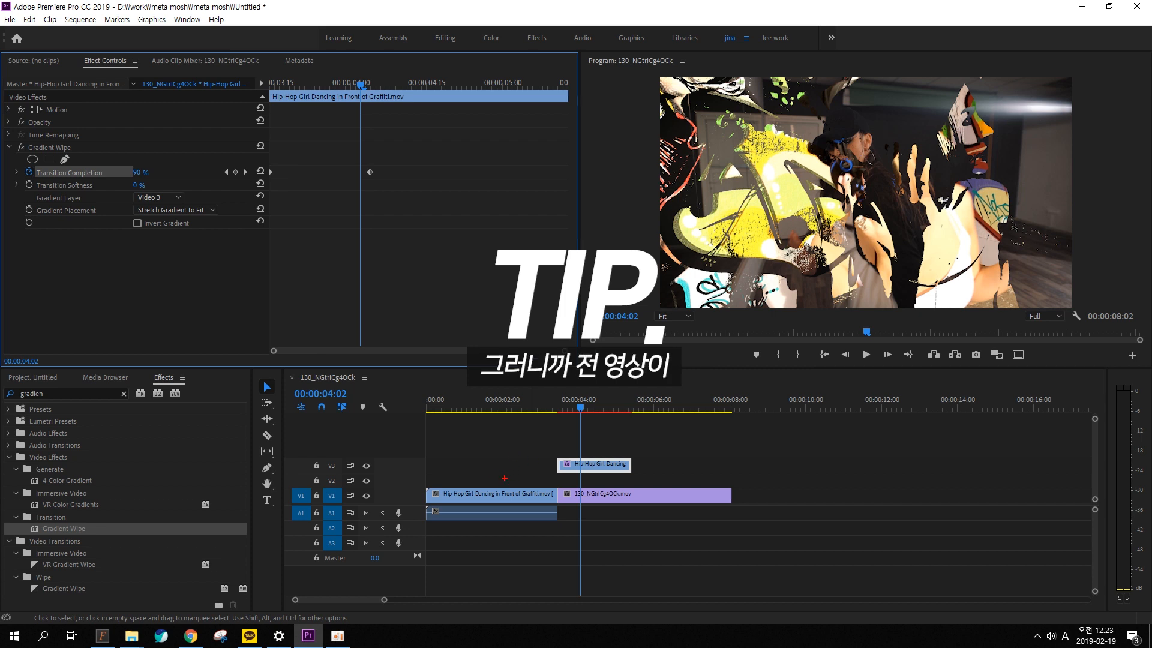
mouse_move(499, 475)
mouse_down()
mouse_move(506, 494)
mouse_move(534, 471)
mouse_up()
mouse_move(603, 444)
mouse_down()
mouse_move(658, 422)
mouse_move(683, 443)
mouse_move(711, 435)
mouse_up()
mouse_move(713, 433)
mouse_down()
mouse_move(731, 431)
mouse_move(737, 451)
mouse_up()
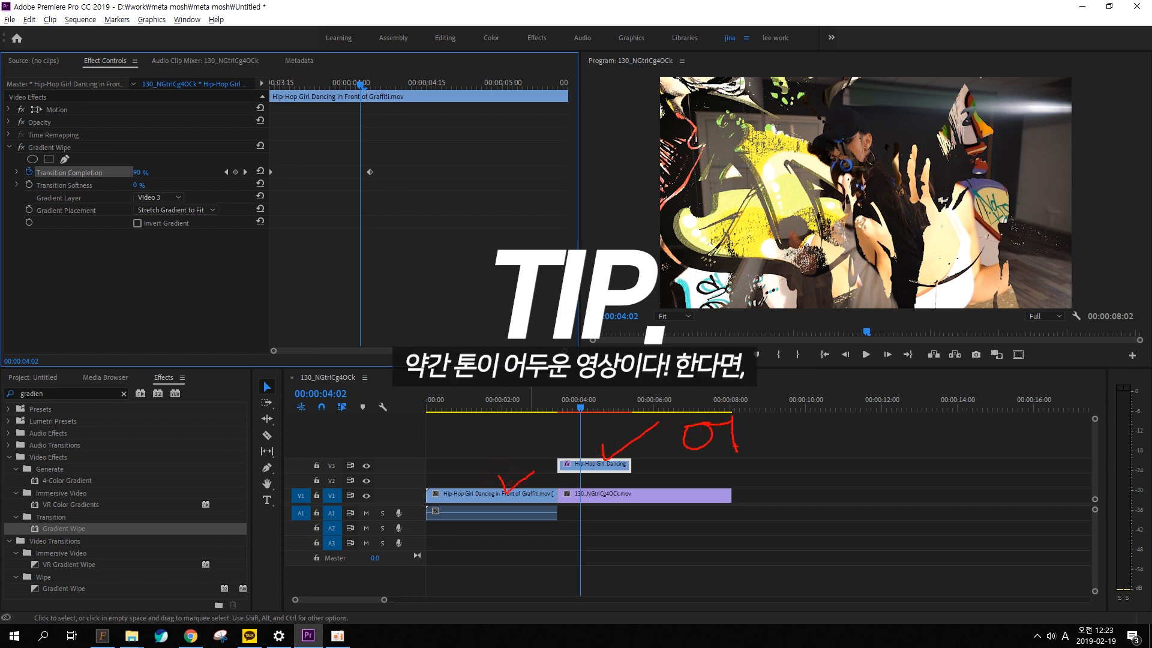
key(Escape)
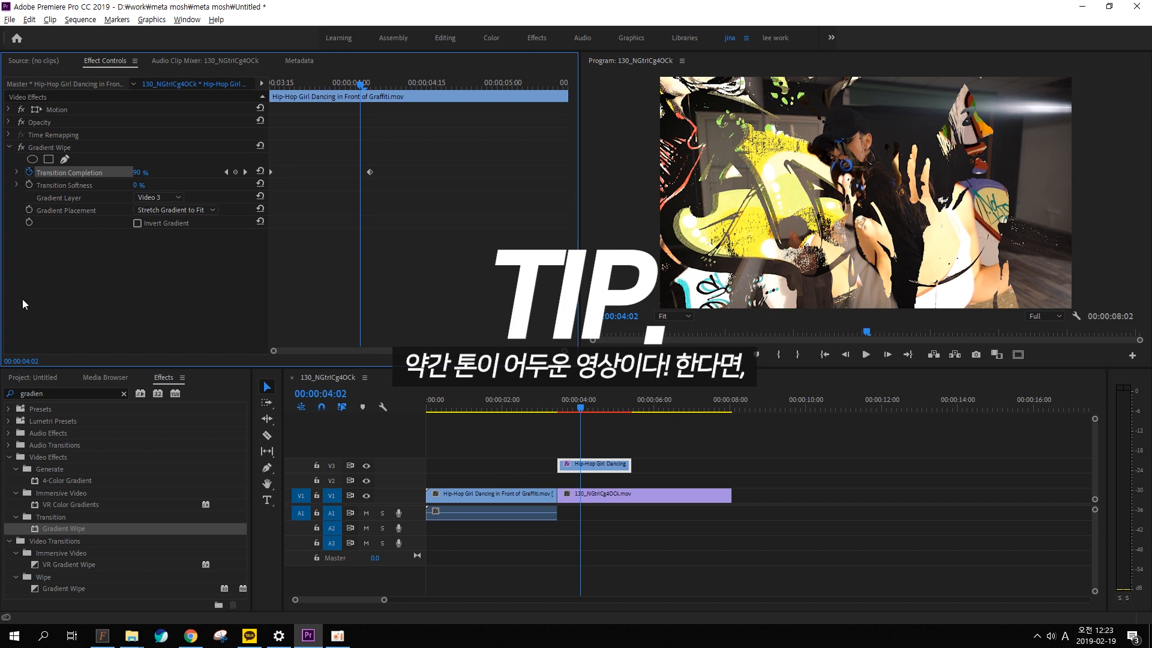
- Try inverting the gradient of the Gradient Wipe effect
click(137, 224)
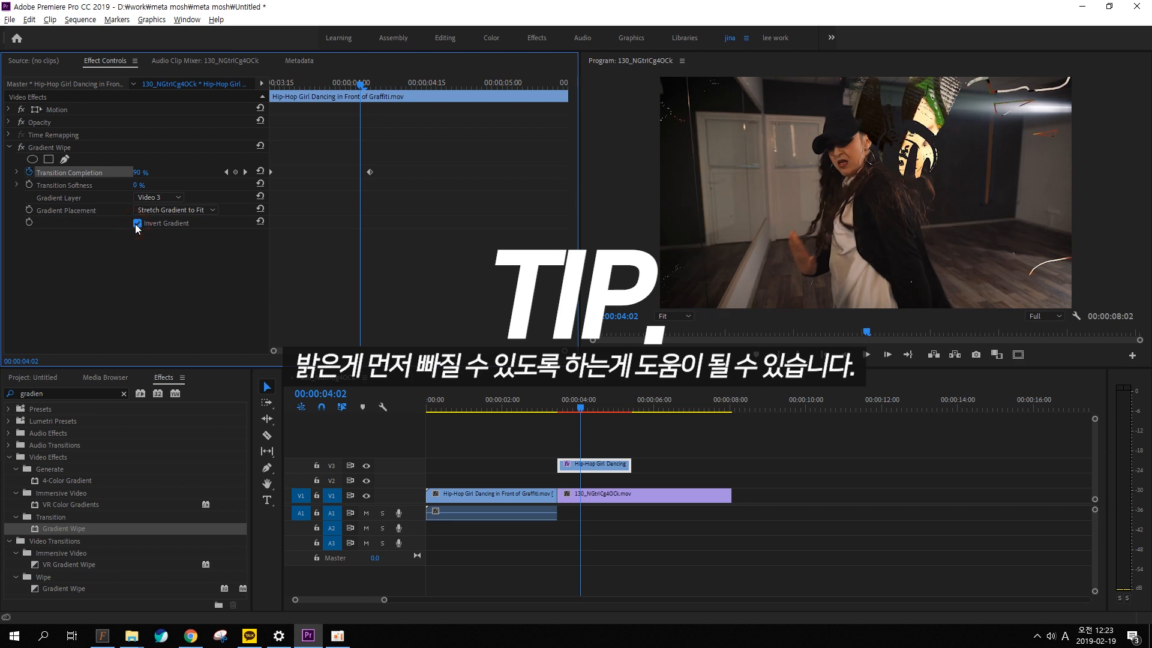
click(137, 223)
- Review the animated wipe again from 00:00:03:14 and stop partway through at 00:00:03:27
click(507, 409)
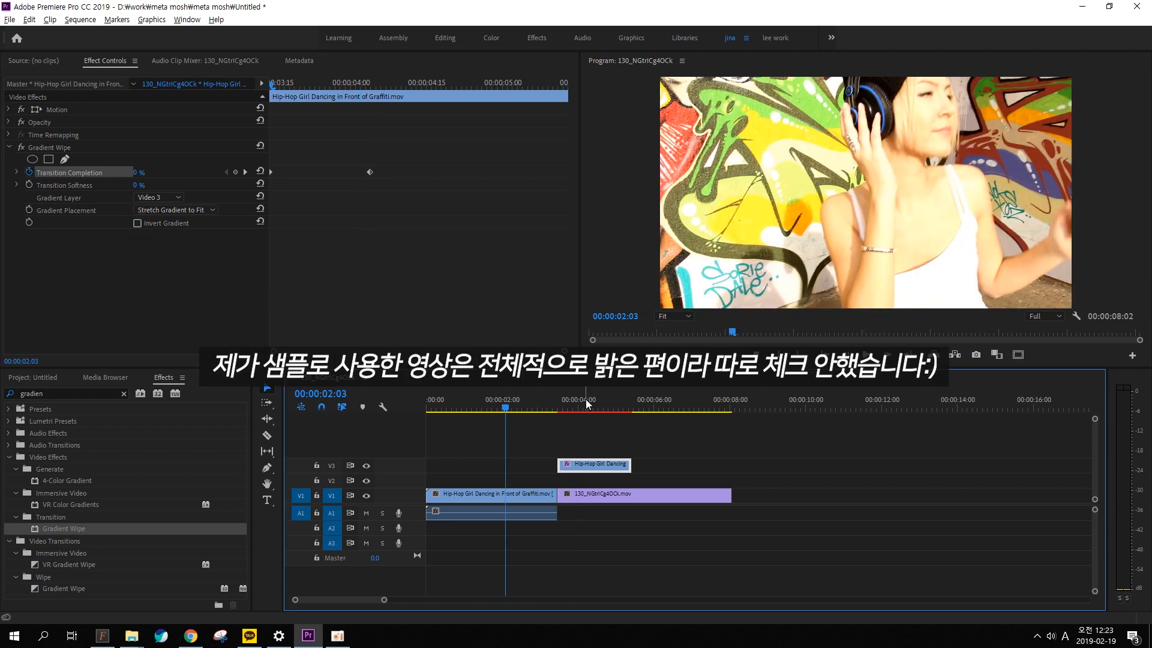
drag(284, 86, 369, 85)
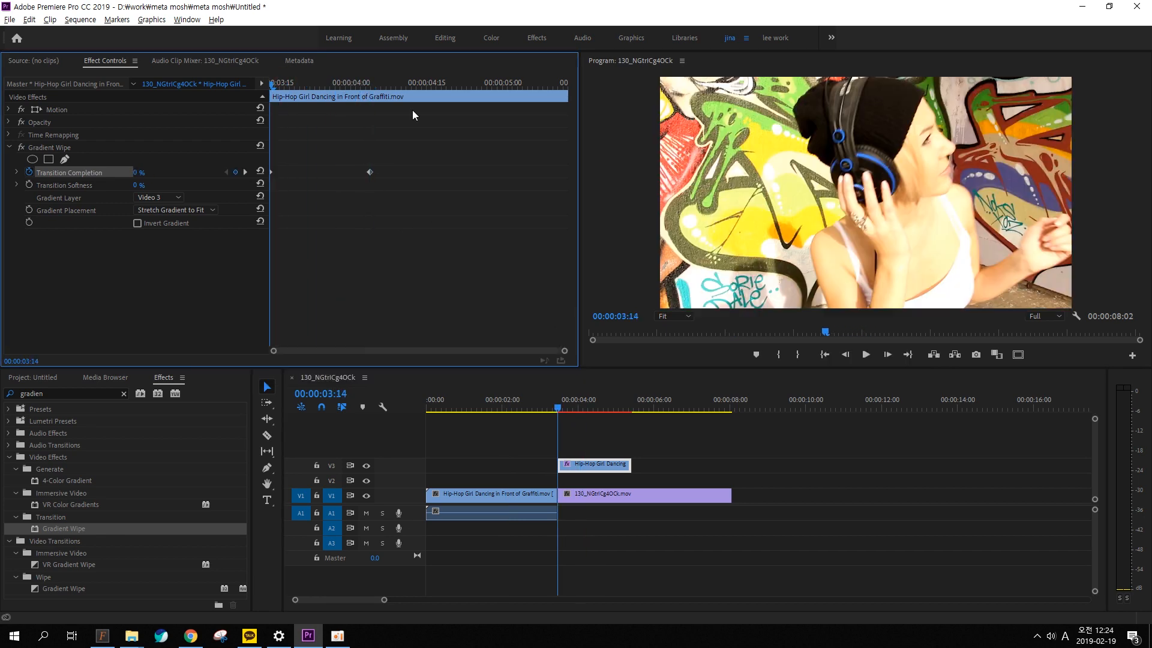
key(space)
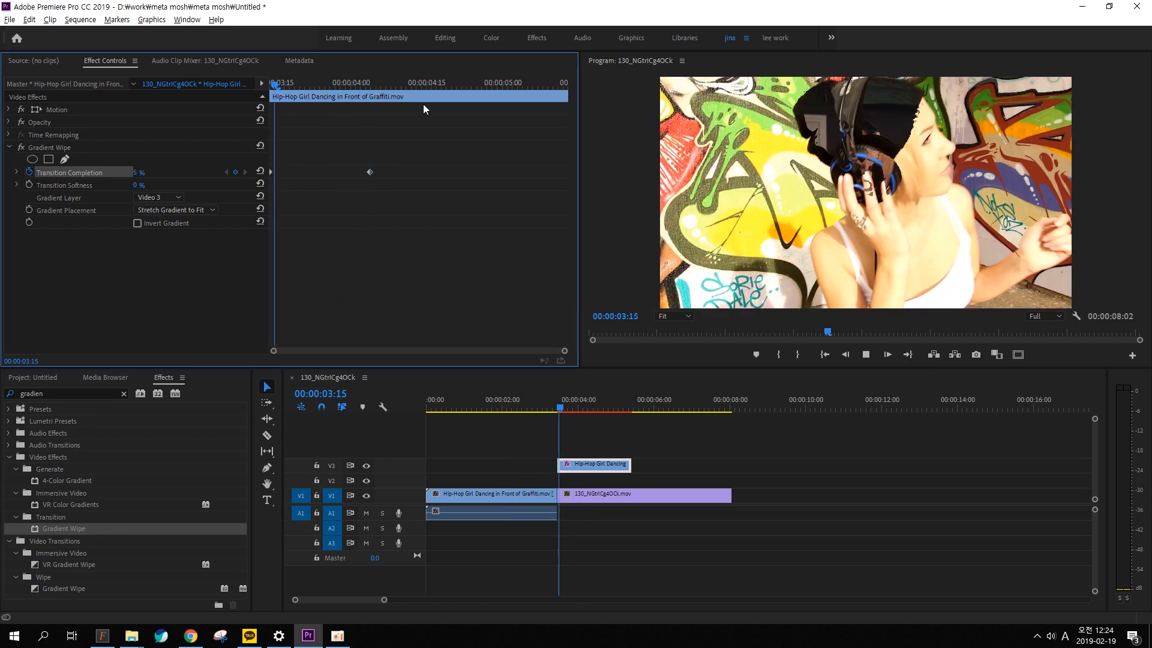
key(space)
key(Up)
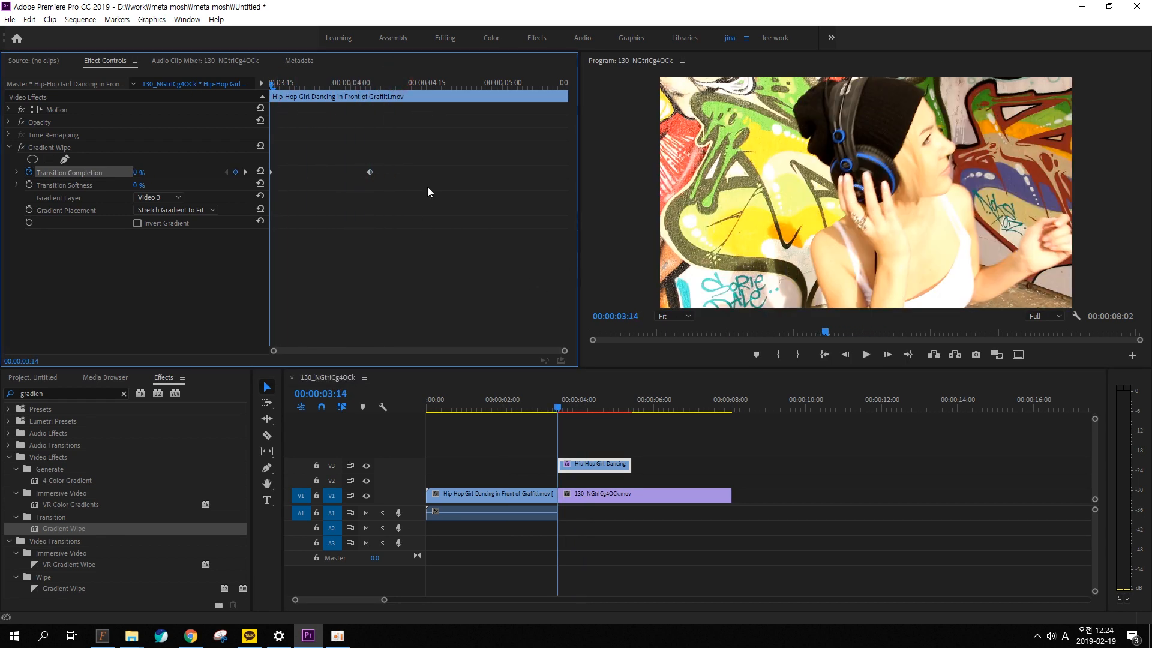
key(space)
key(space)
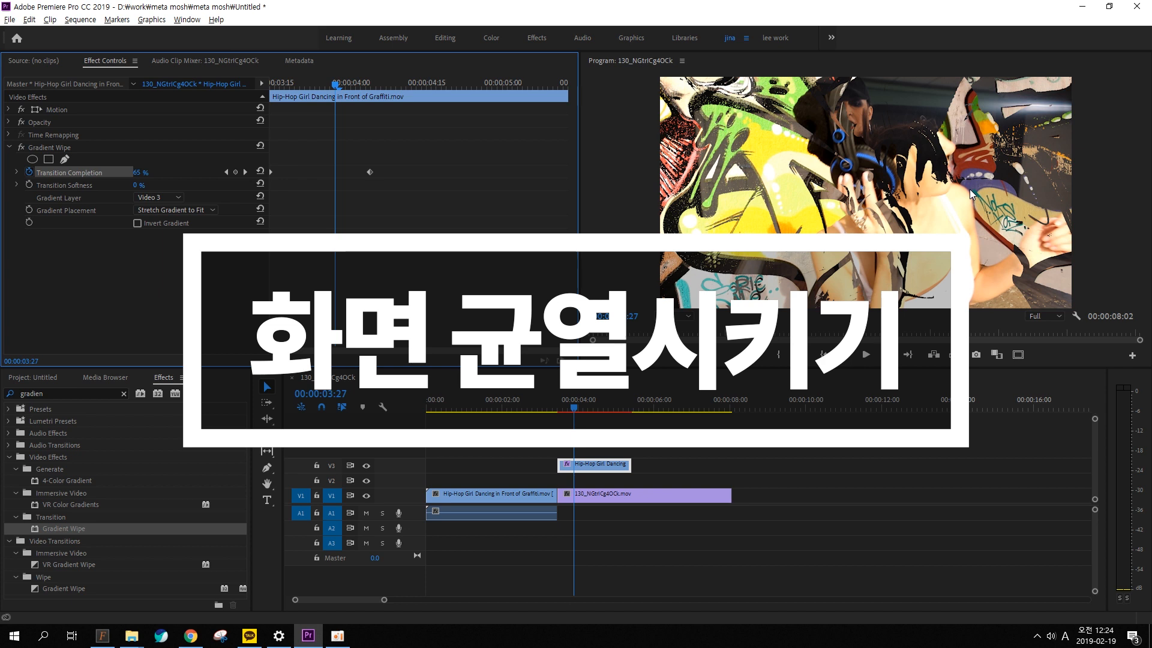
- Search the effects library for "wave warp" and apply the Wave Warp effect to the frame hold segment on V3
click(57, 393)
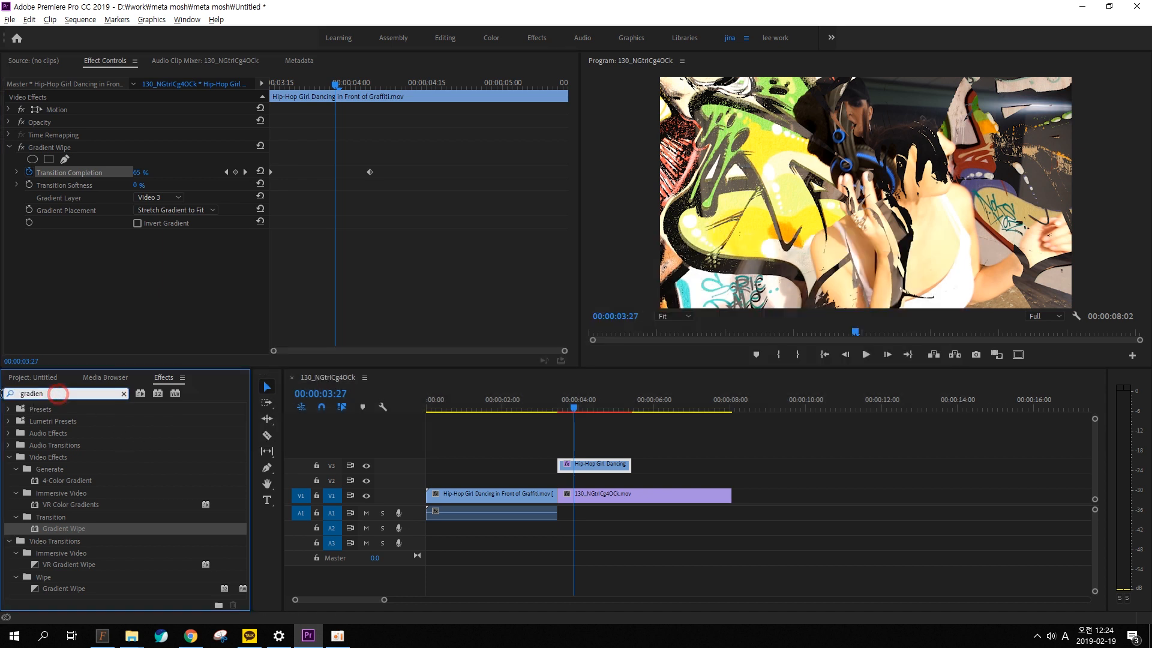
text(wave warp)
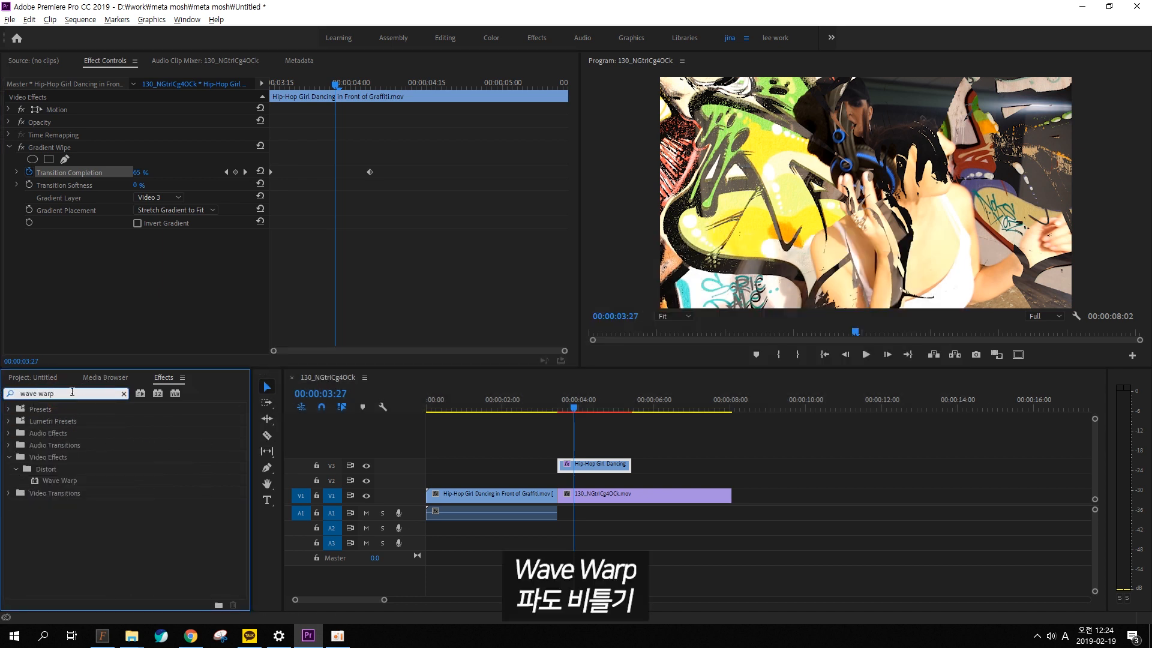
click(53, 457)
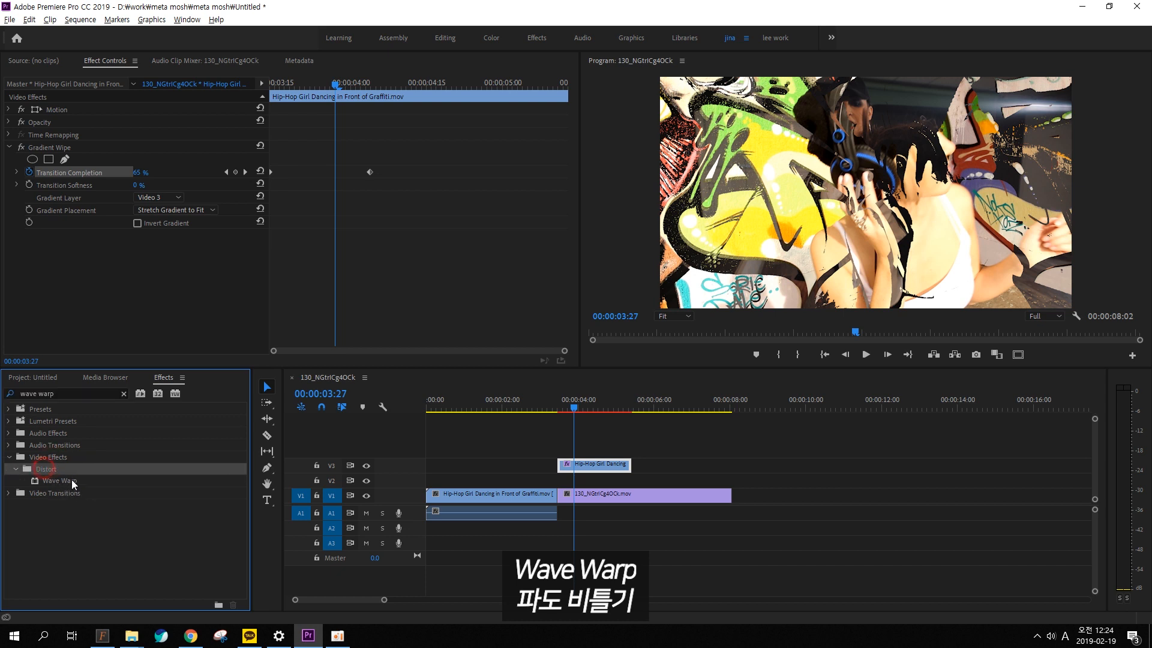
click(71, 481)
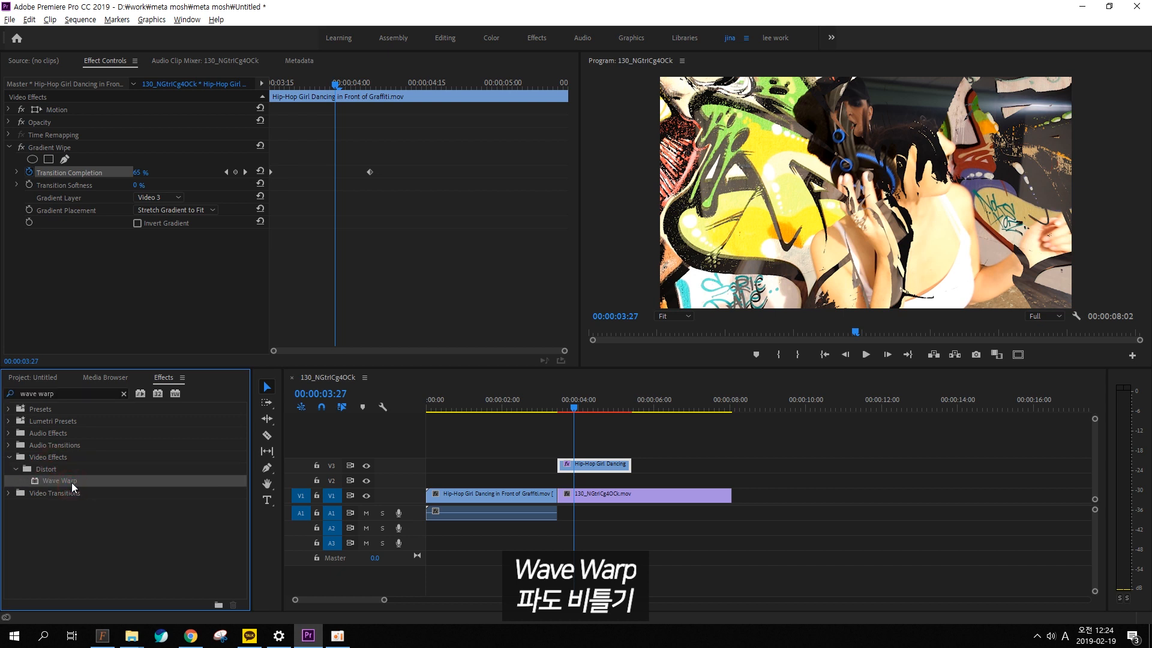
drag(65, 480, 597, 466)
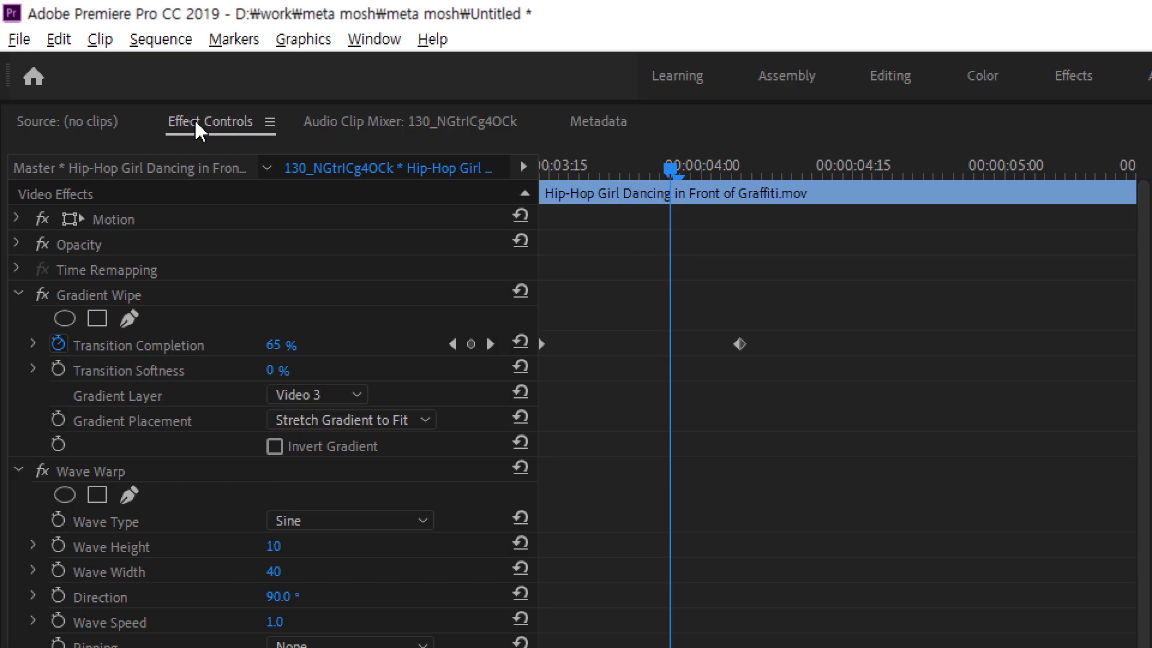
- Collapse the Gradient Wipe settings and set the Wave Warp's Wave Type to Noise
click(91, 295)
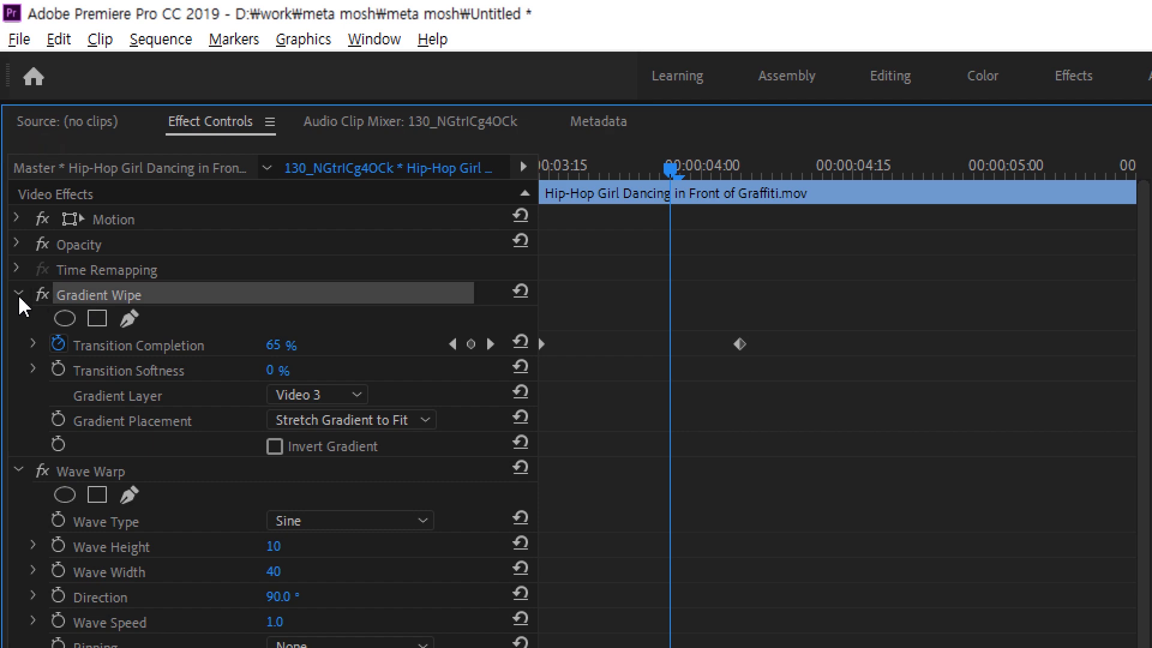
click(18, 292)
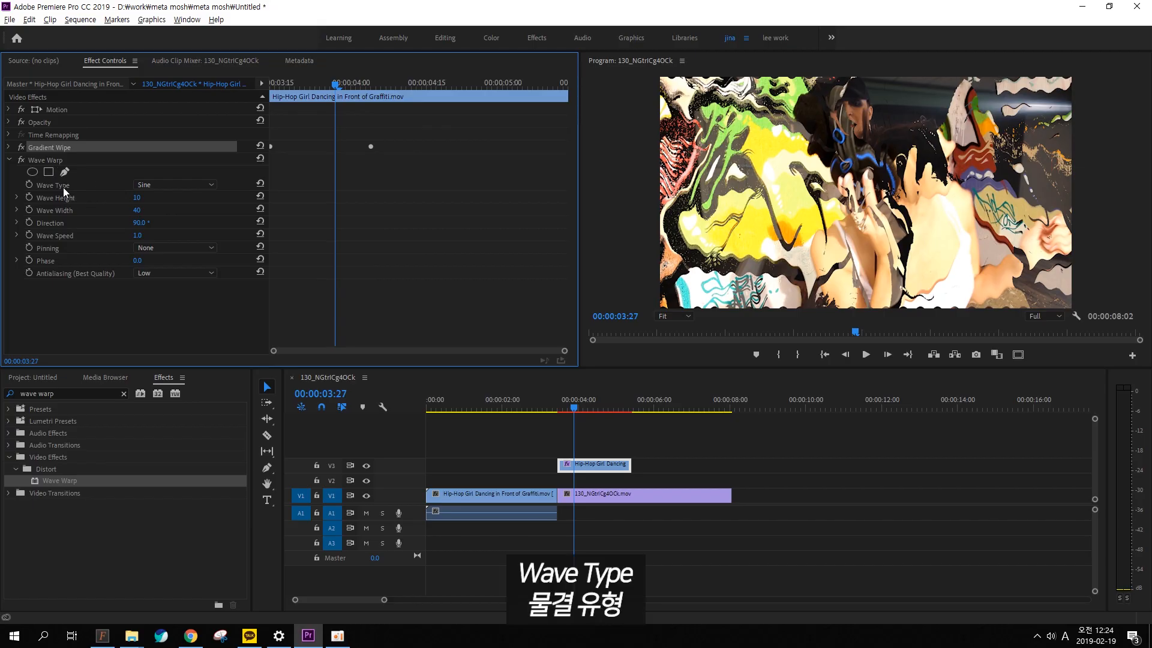
click(63, 187)
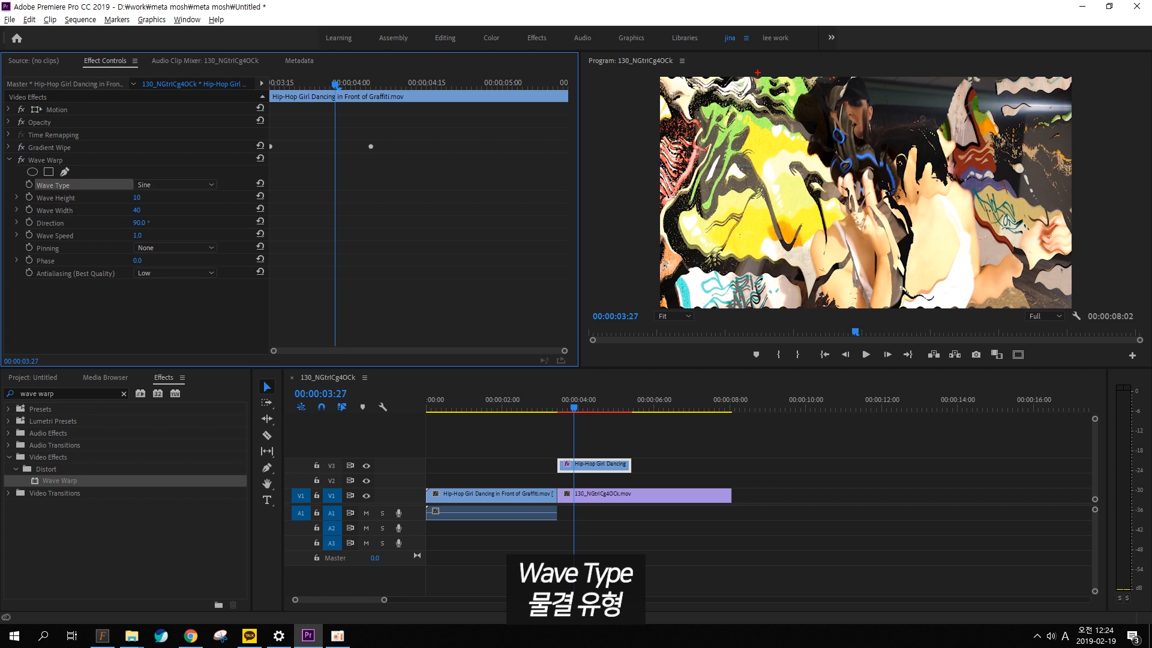
mouse_move(757, 90)
mouse_down()
mouse_move(789, 109)
mouse_move(829, 96)
mouse_move(916, 133)
mouse_move(999, 103)
mouse_up()
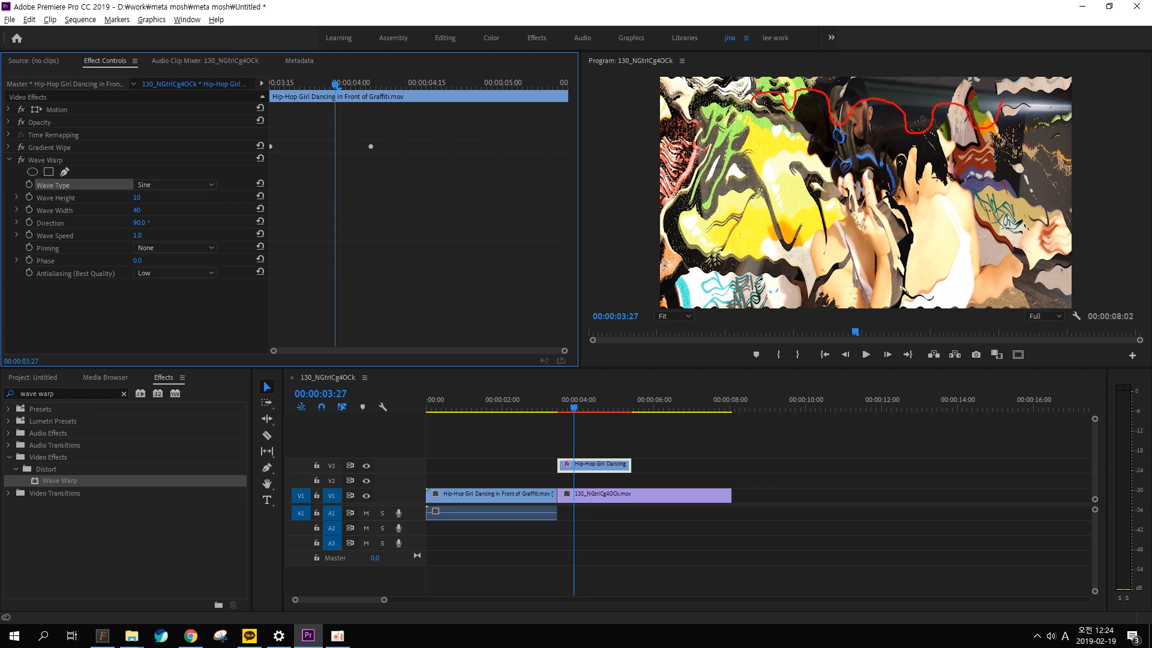
key(Escape)
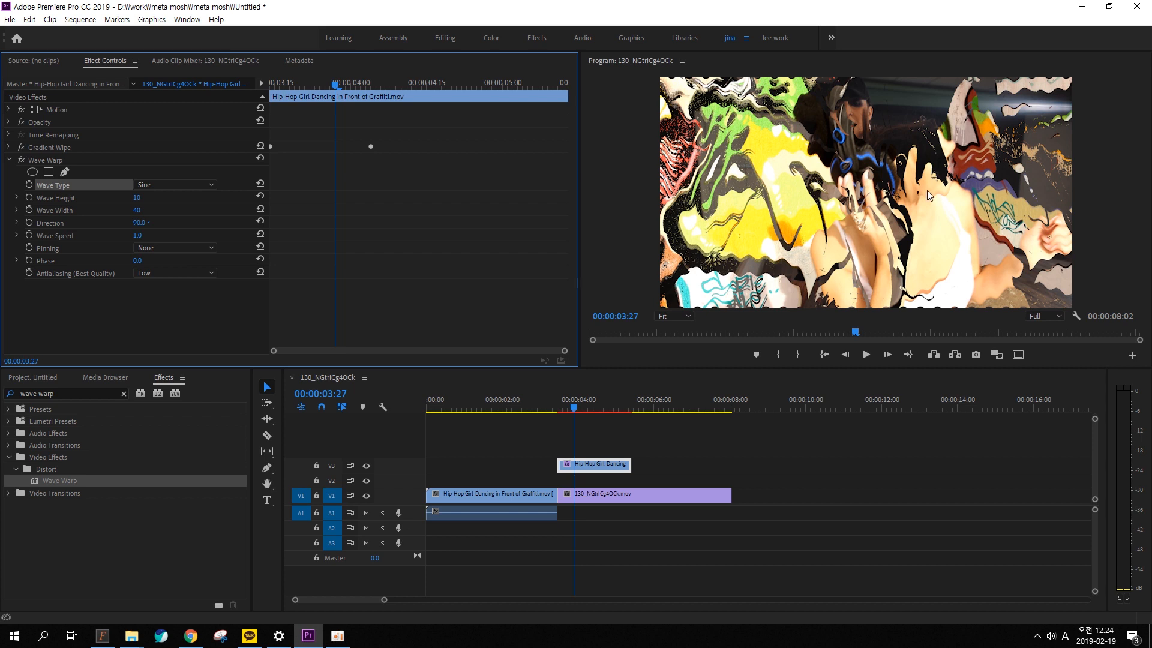
click(164, 185)
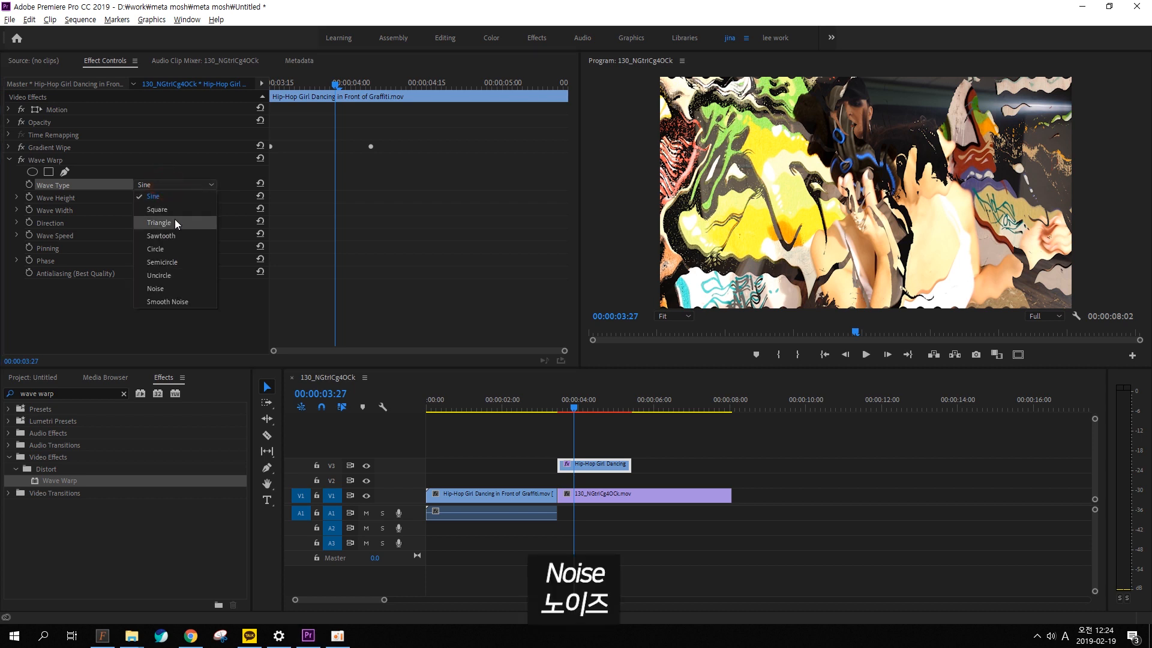
click(175, 287)
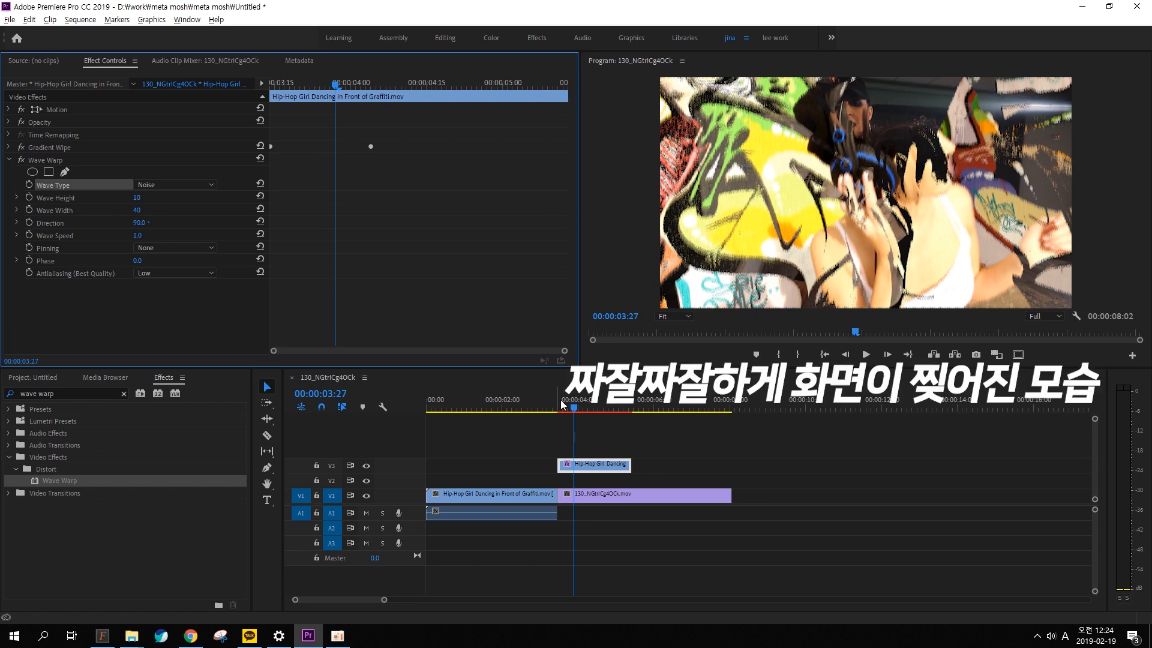
- Move the playhead to 00:00:03:21 and set the Wave Warp's Wave Width to about 2534
drag(571, 405, 566, 406)
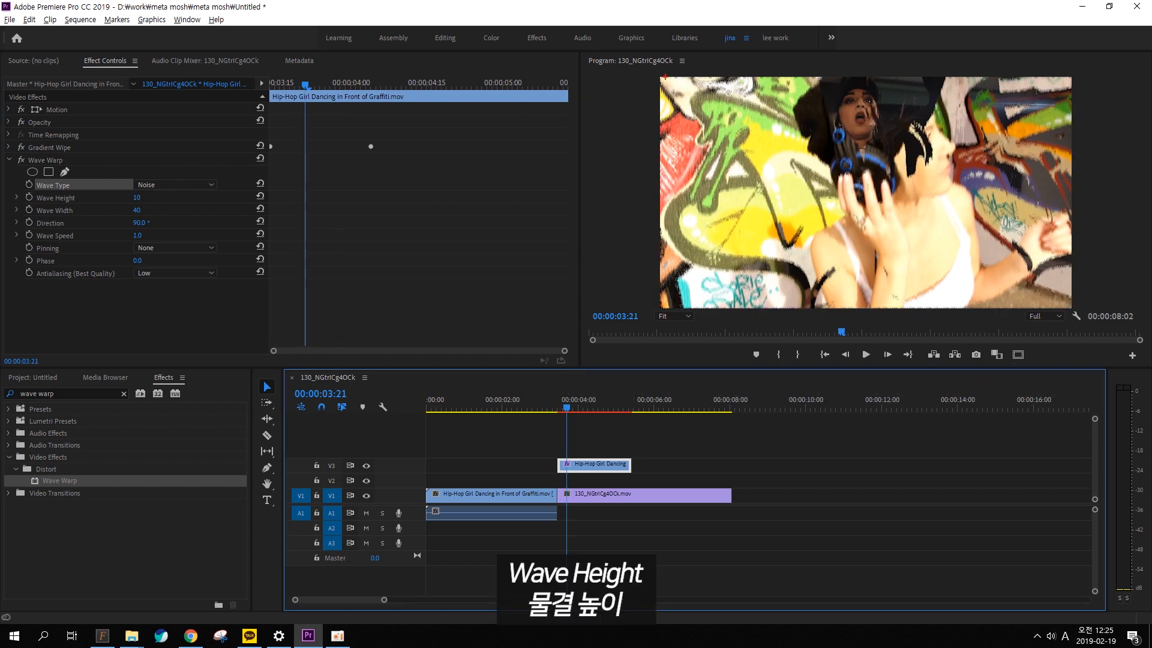
drag(667, 76, 698, 73)
drag(137, 198, 810, 210)
key(ctrl+z)
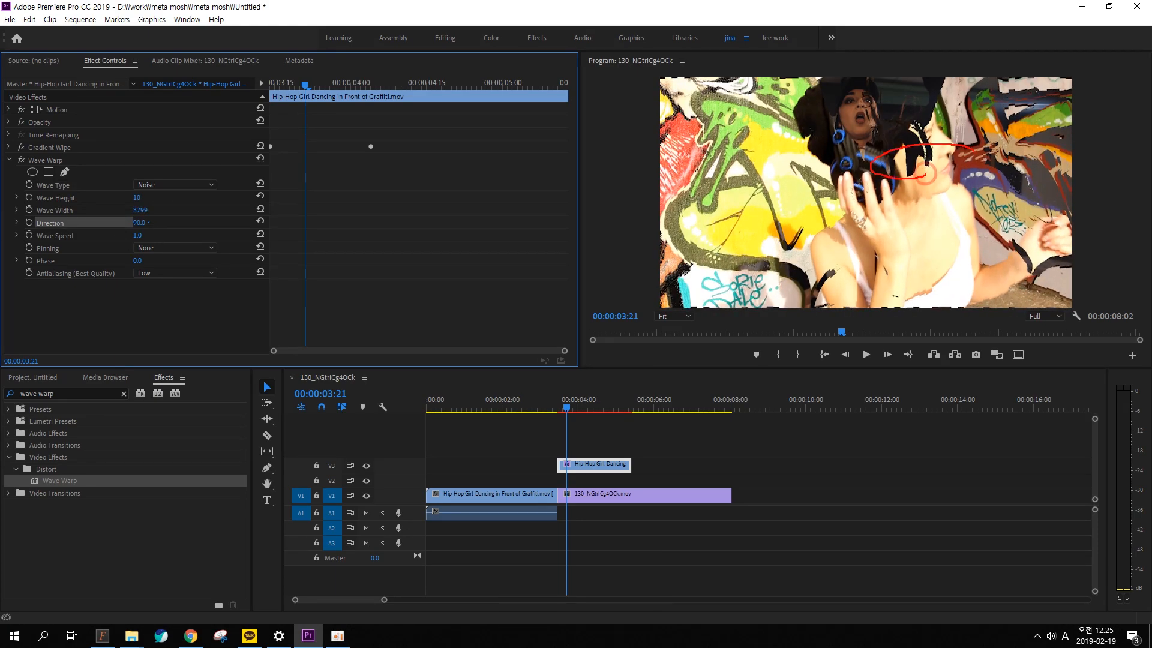
drag(2, 203, 155, 221)
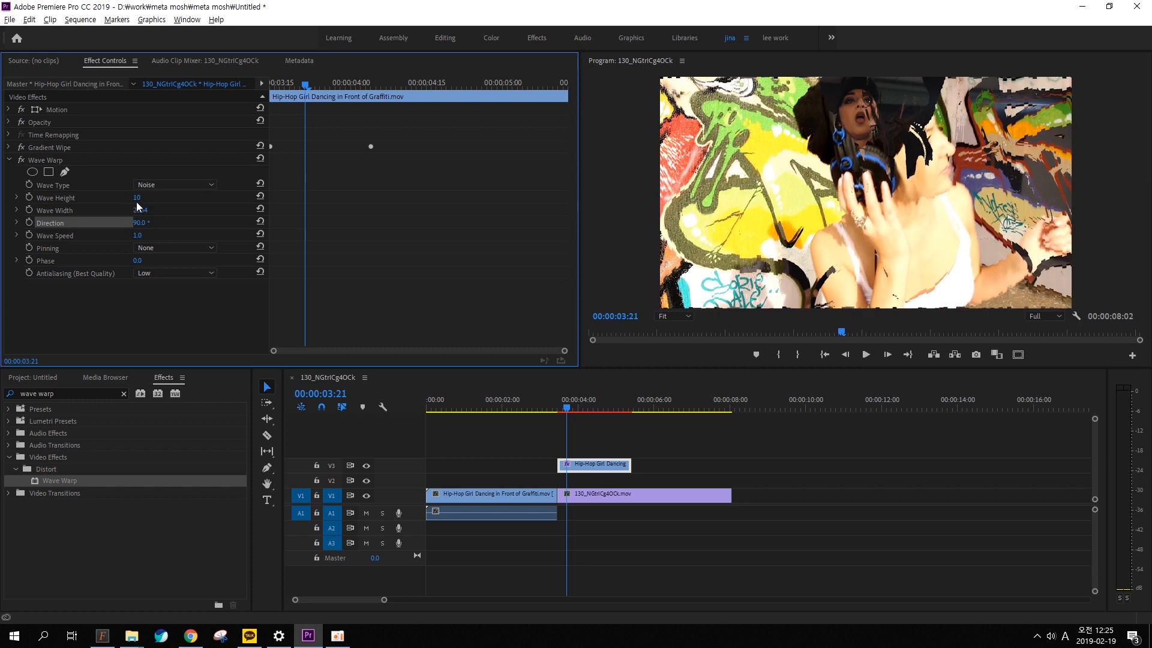
- Try Wave Height values of 33, 7 and 224 on the Wave Warp and settle on 28
drag(137, 197, 152, 197)
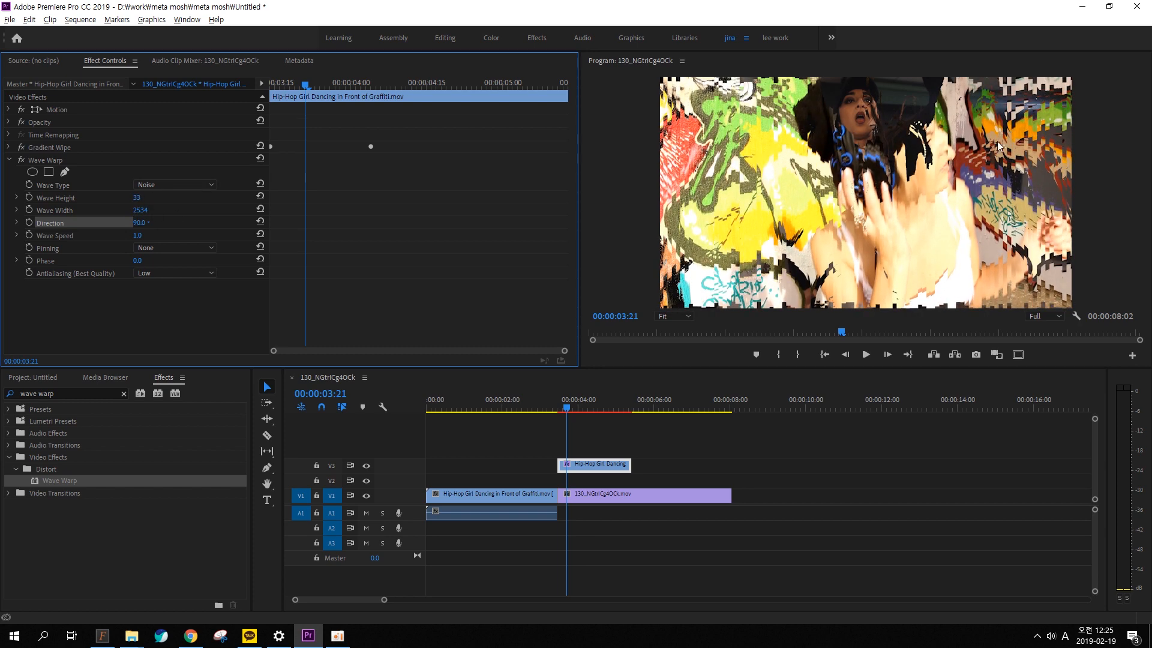
drag(136, 198, 121, 197)
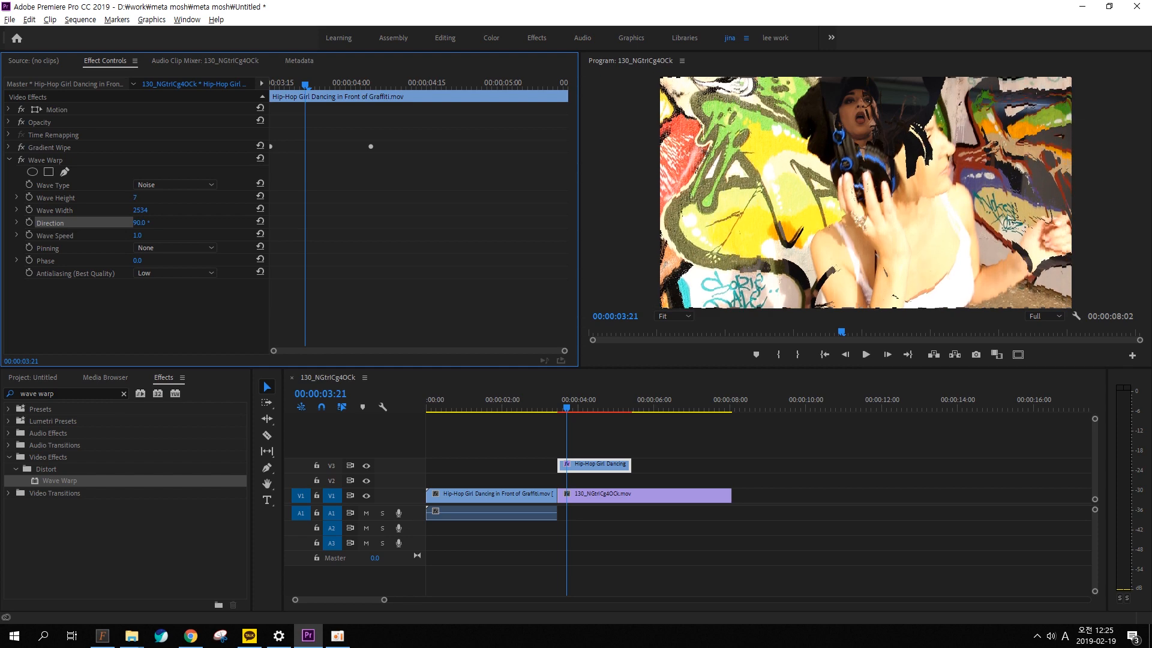
drag(136, 198, 198, 197)
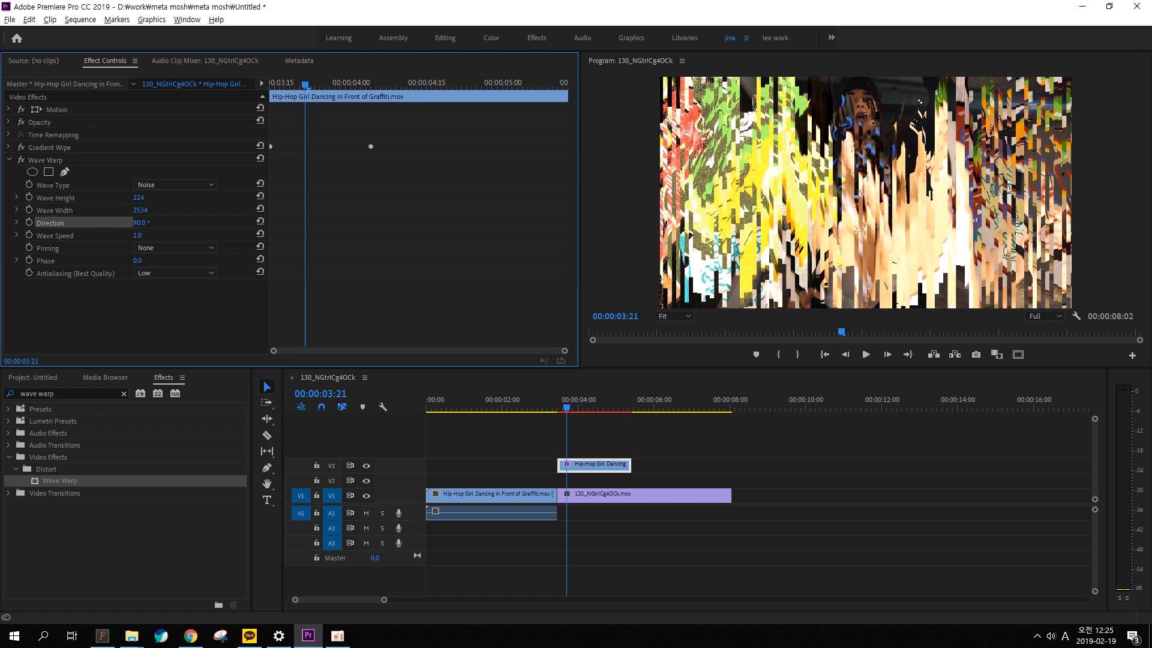
drag(137, 198, 80, 197)
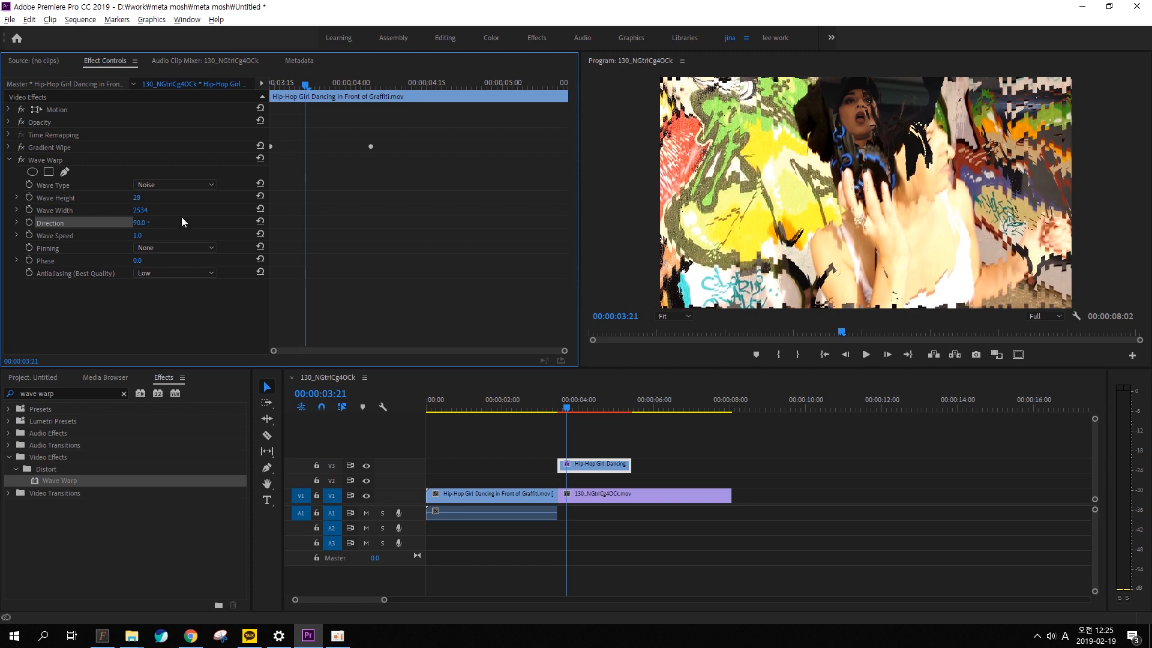
- Try a Wave Width of 1218 on the Wave Warp, then settle on 2589
mouse_move(146, 211)
mouse_down()
mouse_move(198, 210)
mouse_move(75, 211)
mouse_move(164, 214)
mouse_move(146, 167)
mouse_move(150, 213)
mouse_move(224, 207)
mouse_up()
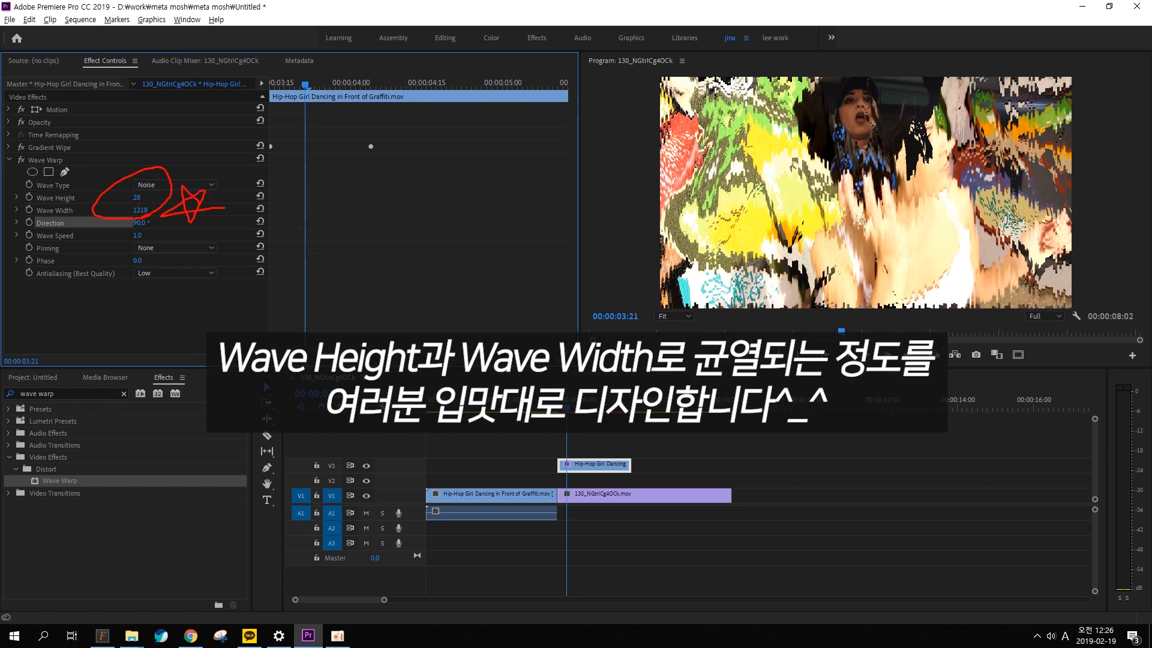
key(Escape)
drag(143, 214, 384, 380)
key(ctrl+2)
mouse_move(20, 216)
mouse_down()
mouse_move(199, 235)
mouse_move(177, 230)
mouse_up()
key(Escape)
- Set the Wave Warp's Direction to 180°
click(139, 223)
text(18)
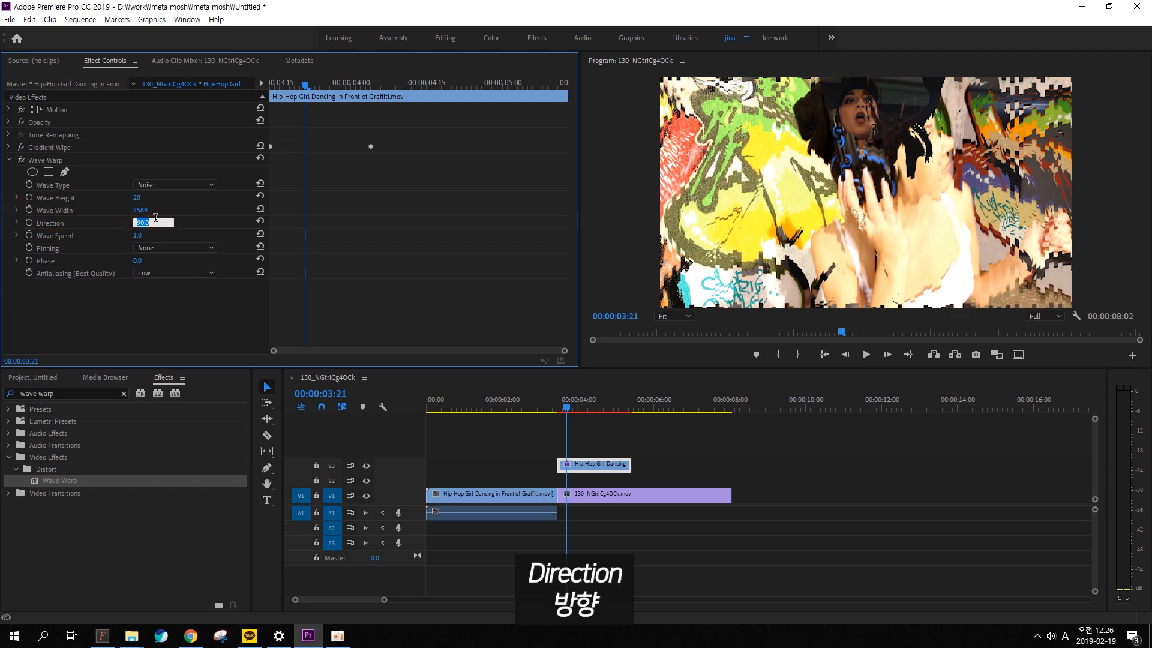
text(0)
key(Return)
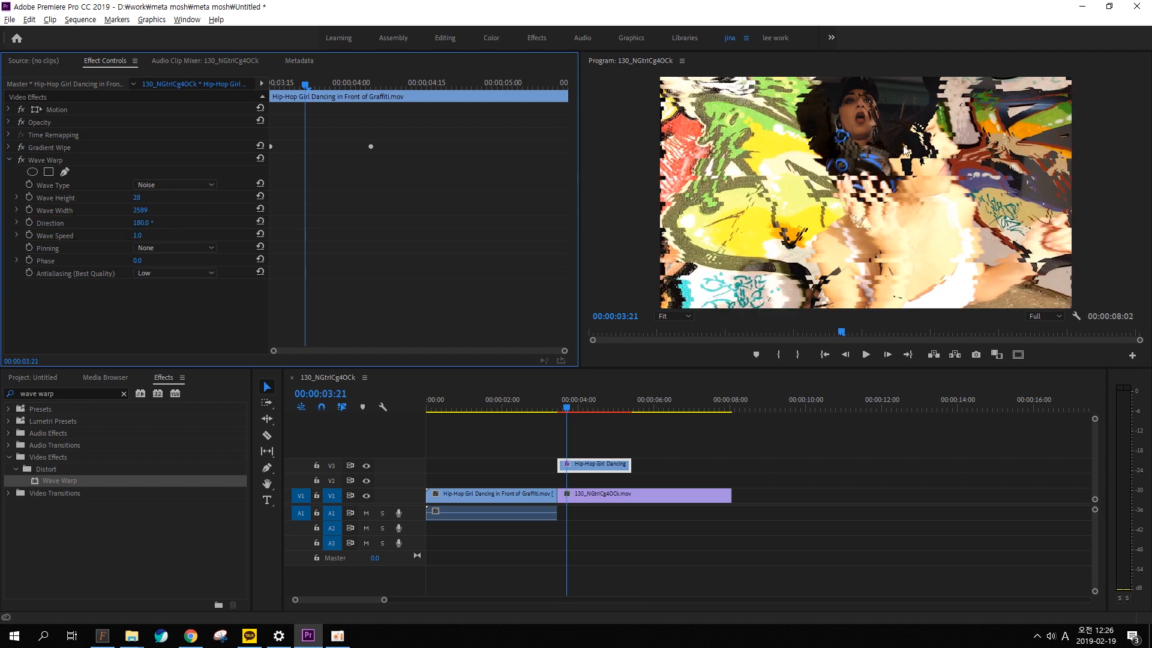
- Play back the cut between the two clips to review the noise-warped transition
click(567, 408)
mouse_move(567, 408)
mouse_down()
mouse_move(532, 409)
mouse_move(592, 409)
mouse_move(538, 409)
mouse_move(547, 409)
mouse_up()
key(space)
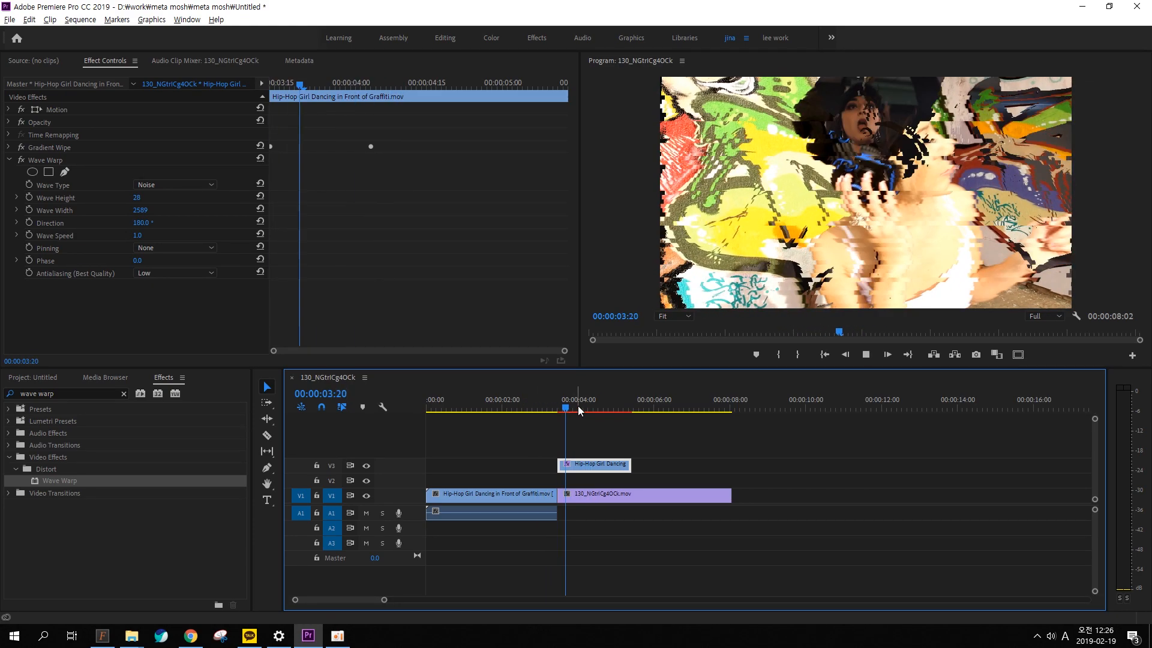
mouse_move(597, 408)
mouse_down()
mouse_move(537, 407)
mouse_move(582, 408)
mouse_up()
key(space)
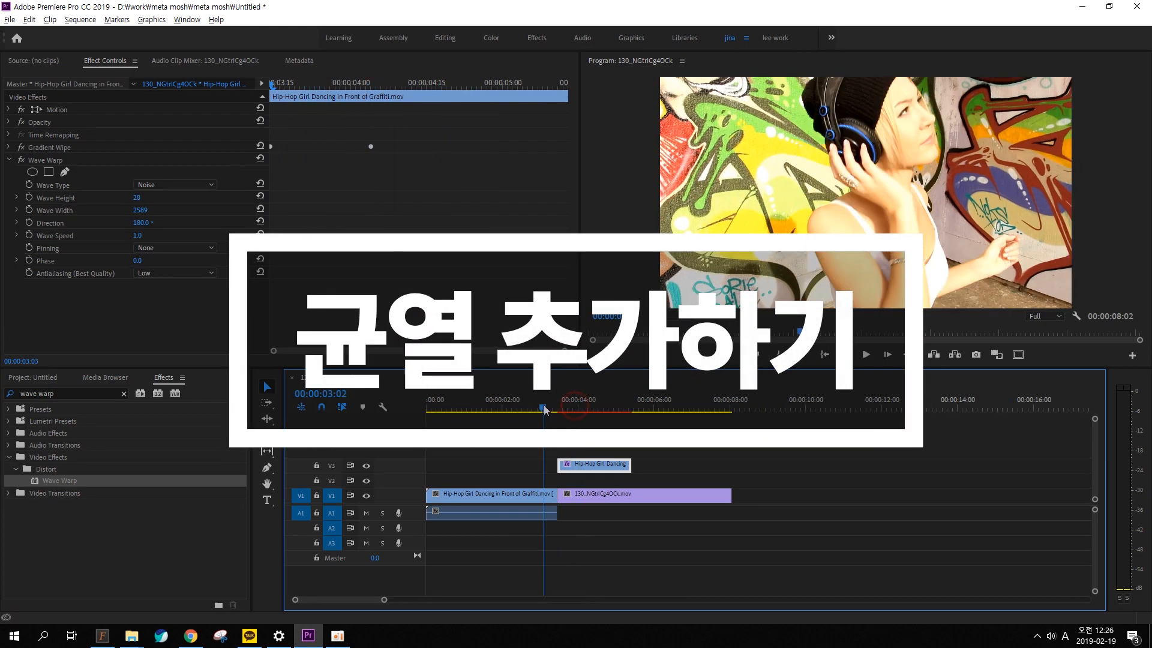
- At 00:00:03:26, apply a second Wave Warp effect to the frame hold segment on V3 and collapse the first one's settings
click(575, 397)
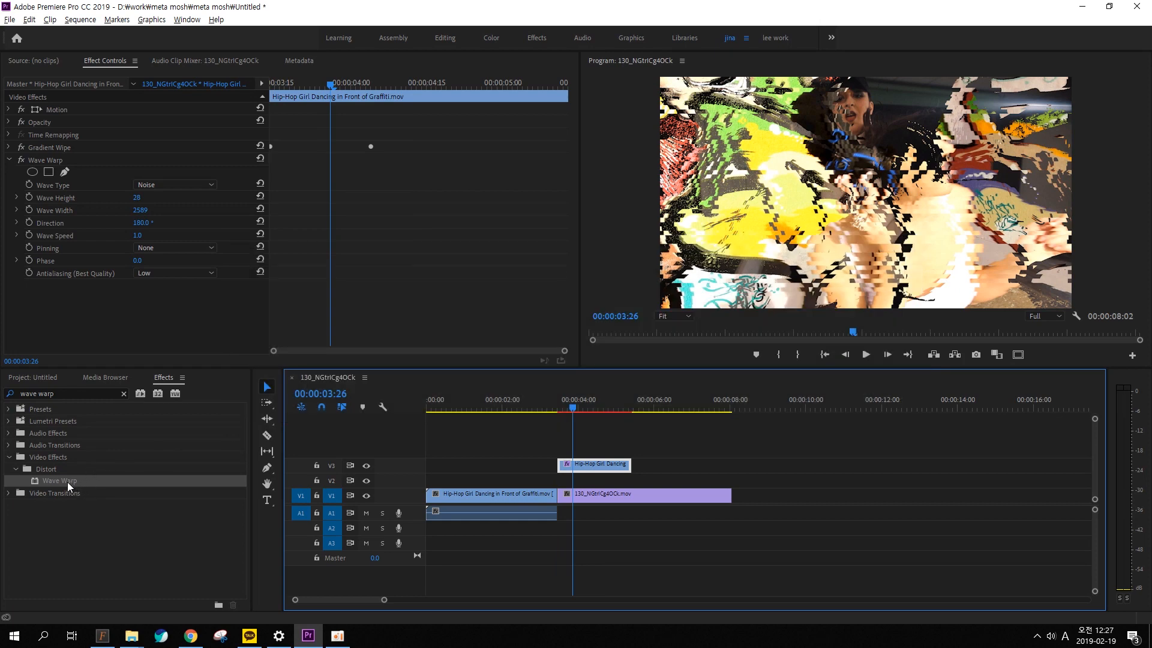
drag(67, 481, 595, 467)
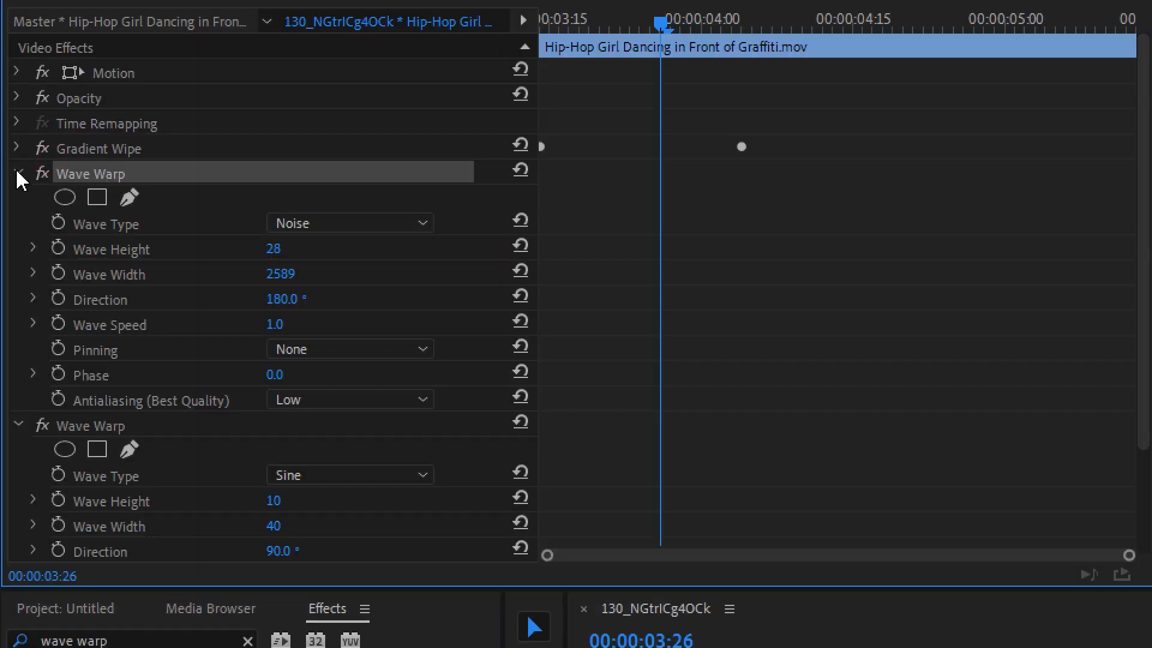
click(9, 159)
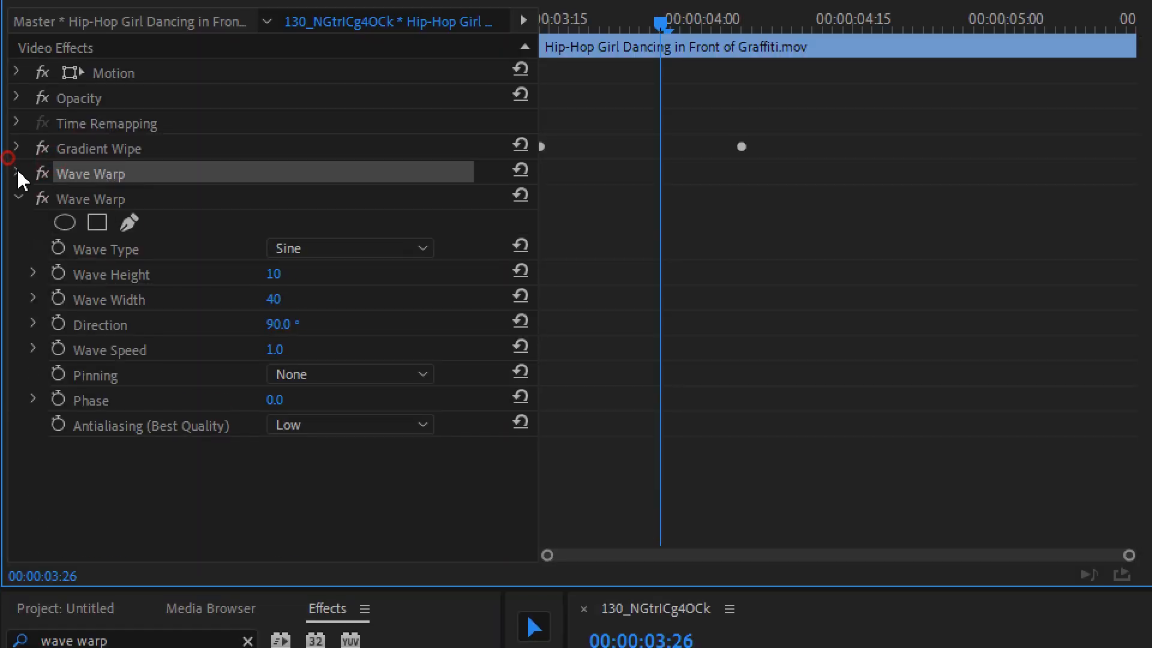
click(42, 174)
click(94, 198)
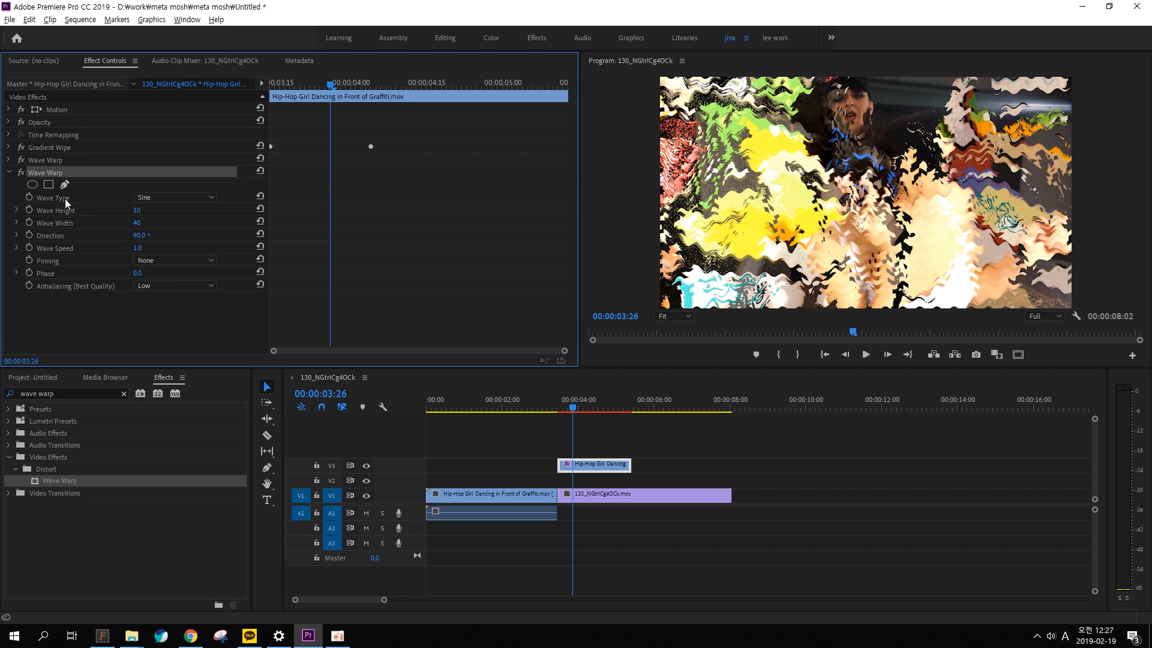
- Set the second Wave Warp's Wave Type to Square, Wave Height to 20 and Wave Width to 997
click(181, 198)
click(176, 224)
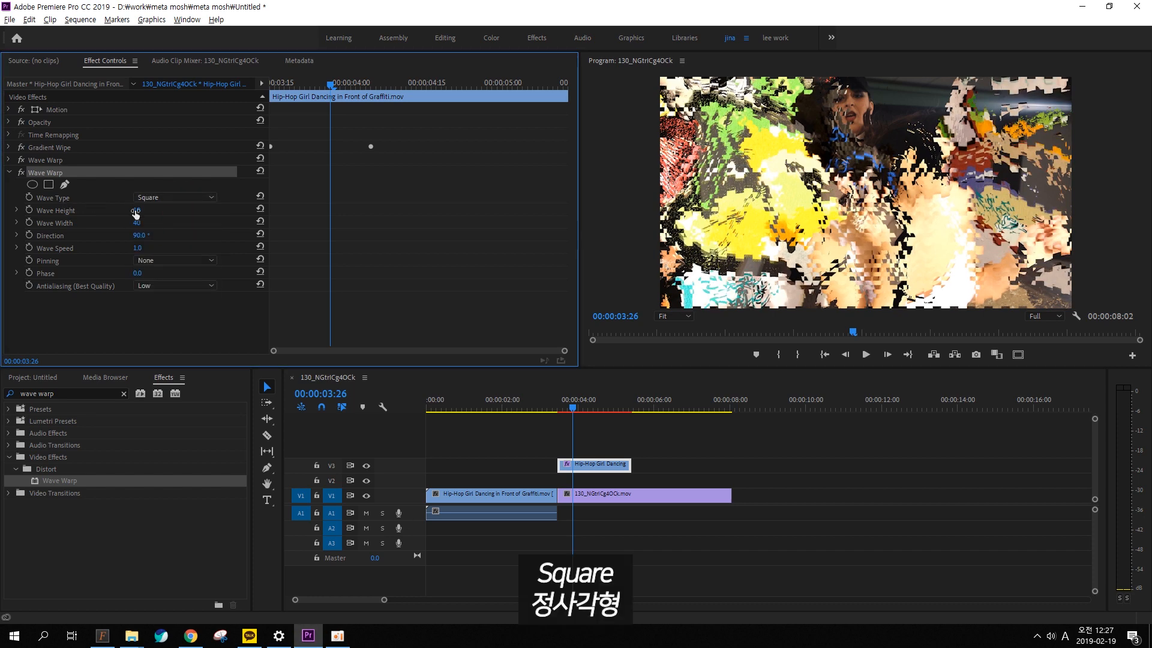
drag(137, 210, 210, 223)
mouse_move(770, 214)
mouse_down()
mouse_move(915, 208)
mouse_move(973, 190)
mouse_move(1026, 210)
mouse_up()
key(Escape)
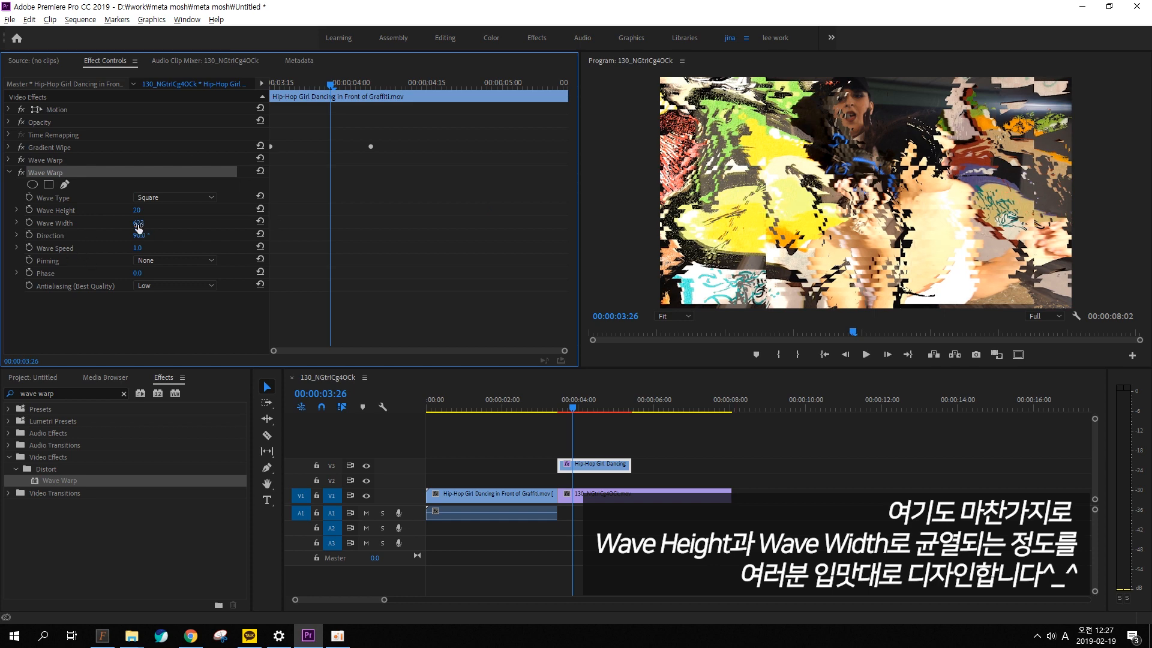
drag(138, 224, 363, 224)
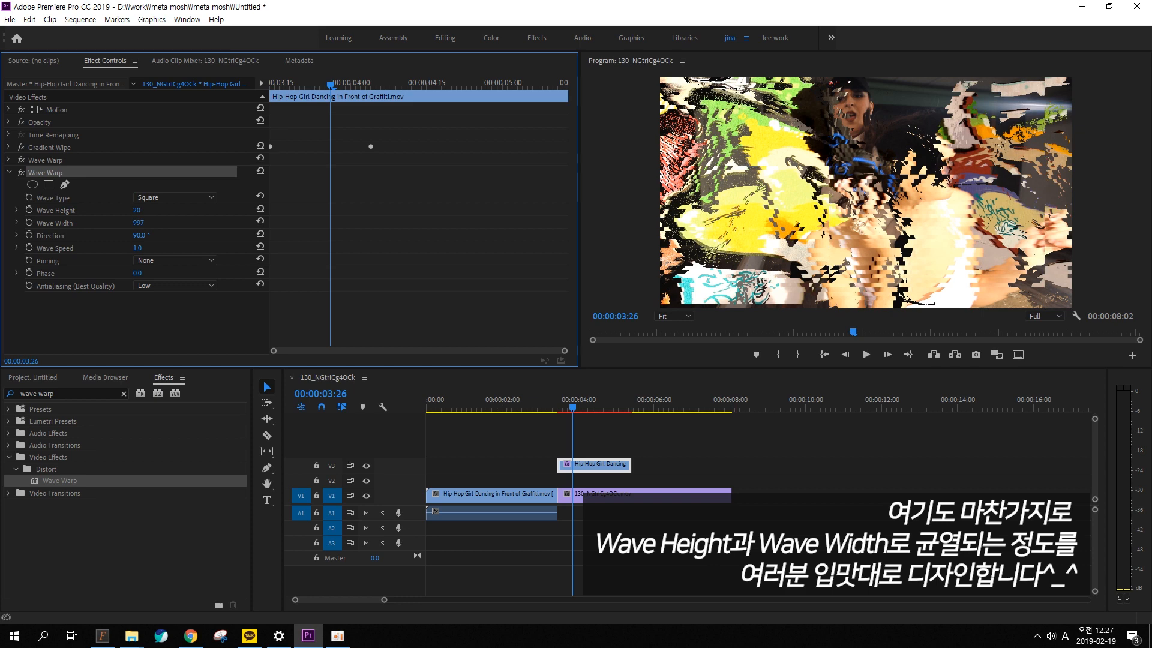
click(86, 237)
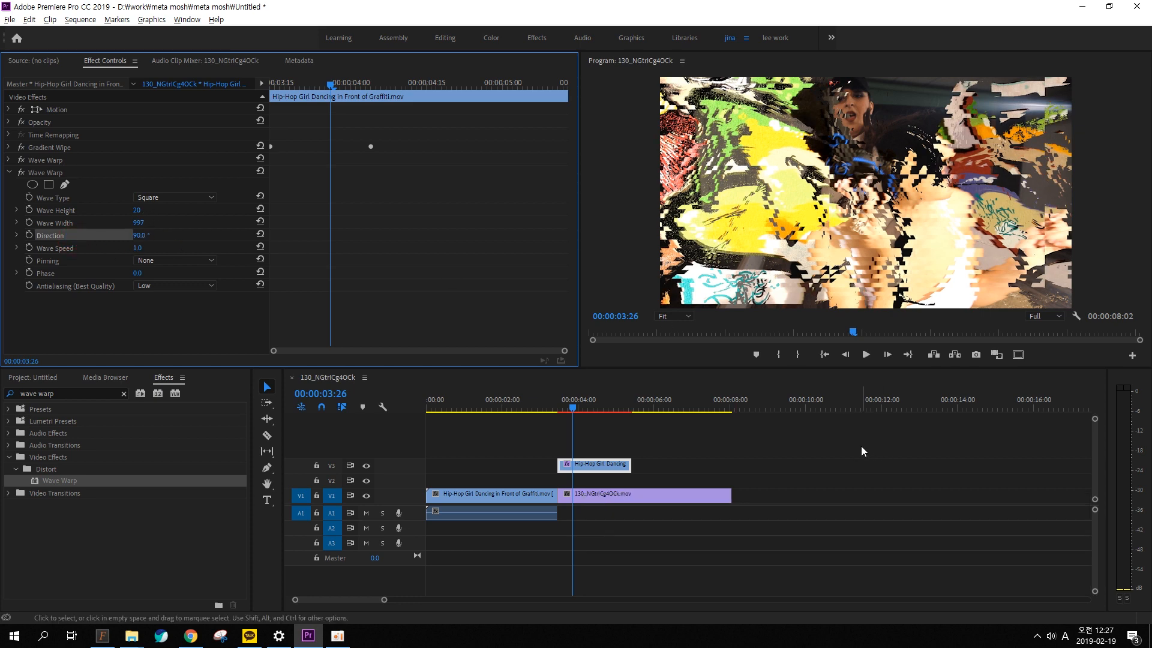
- Play the transition from just before the frame hold segment to review both Wave Warp effects together
drag(586, 402, 550, 401)
click(22, 160)
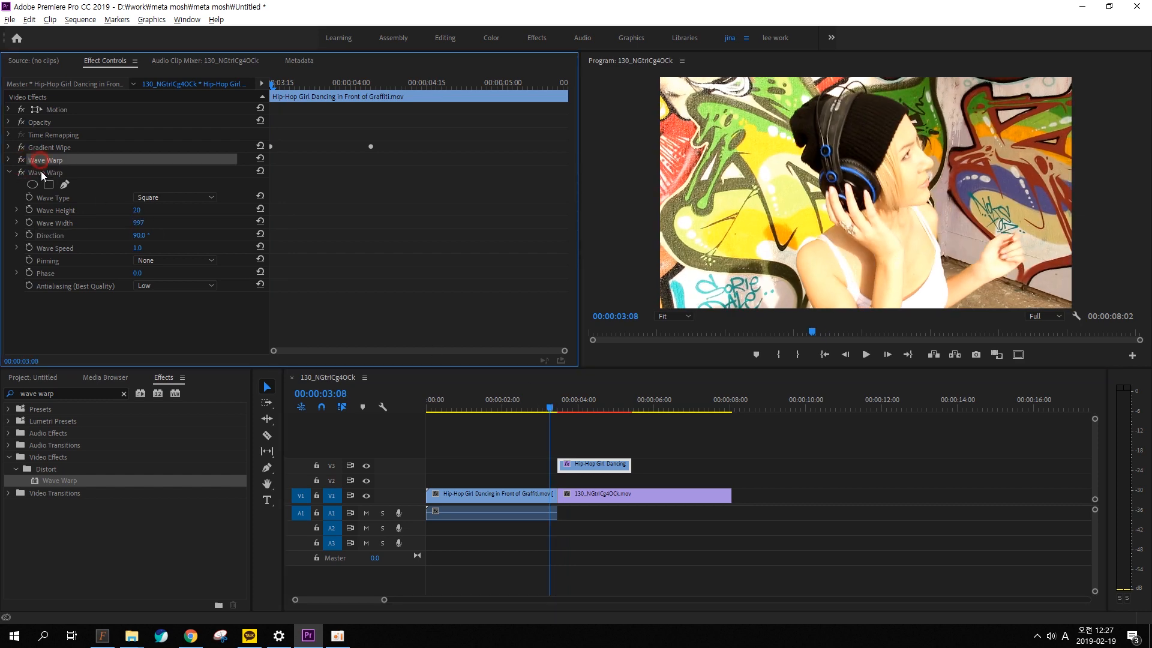
click(41, 172)
click(541, 402)
mouse_move(541, 402)
mouse_down()
mouse_move(594, 406)
mouse_move(556, 405)
mouse_up()
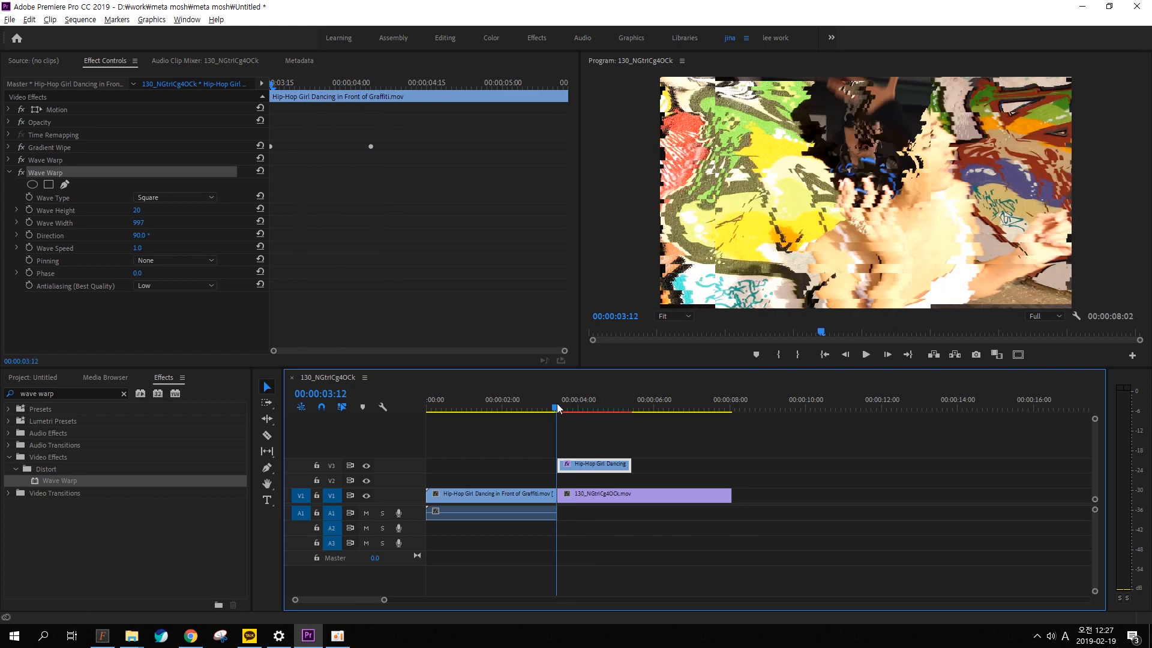
key(space)
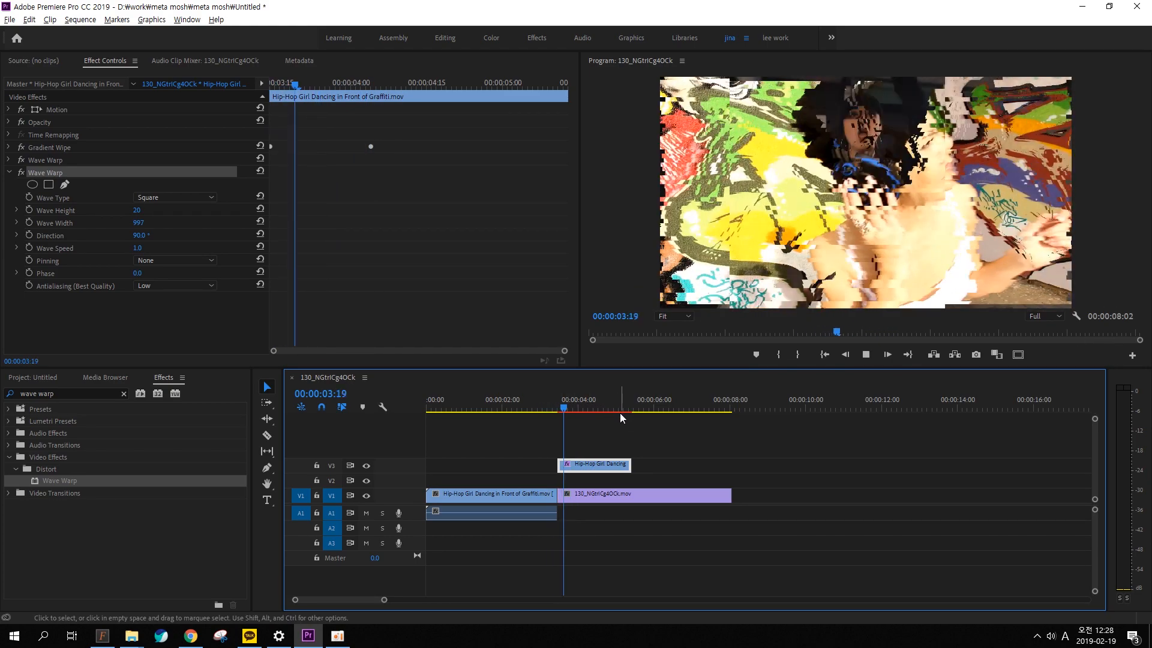
key(space)
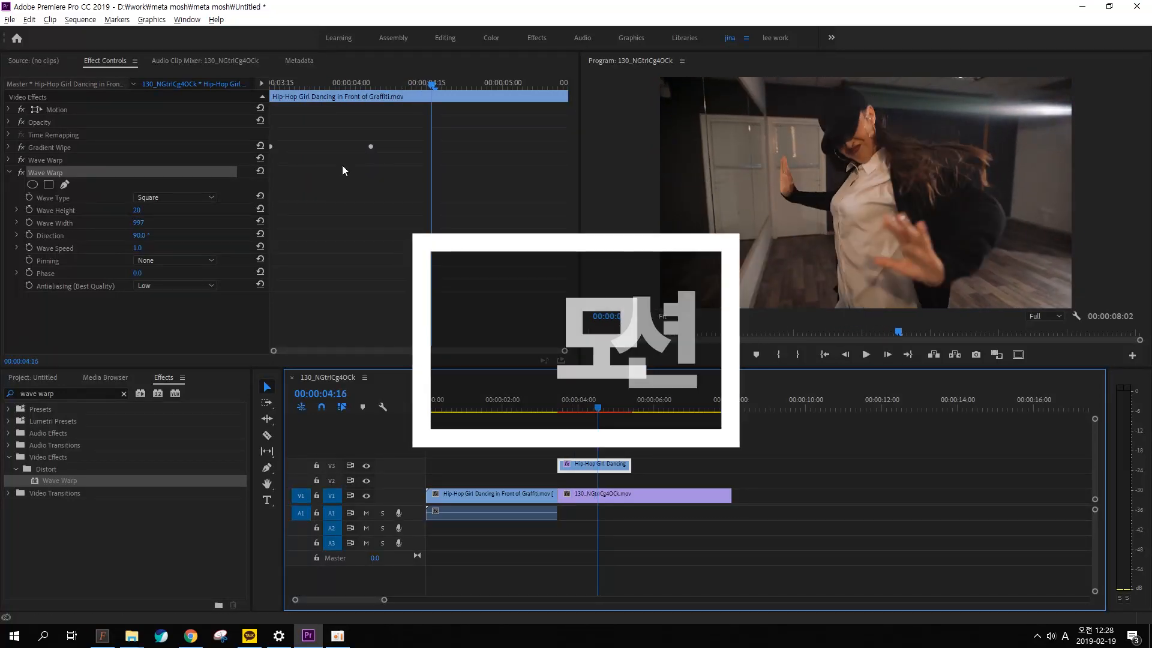
- Try shifting both Transition Completion keyframes of the Gradient Wipe about 8 frames later
click(8, 147)
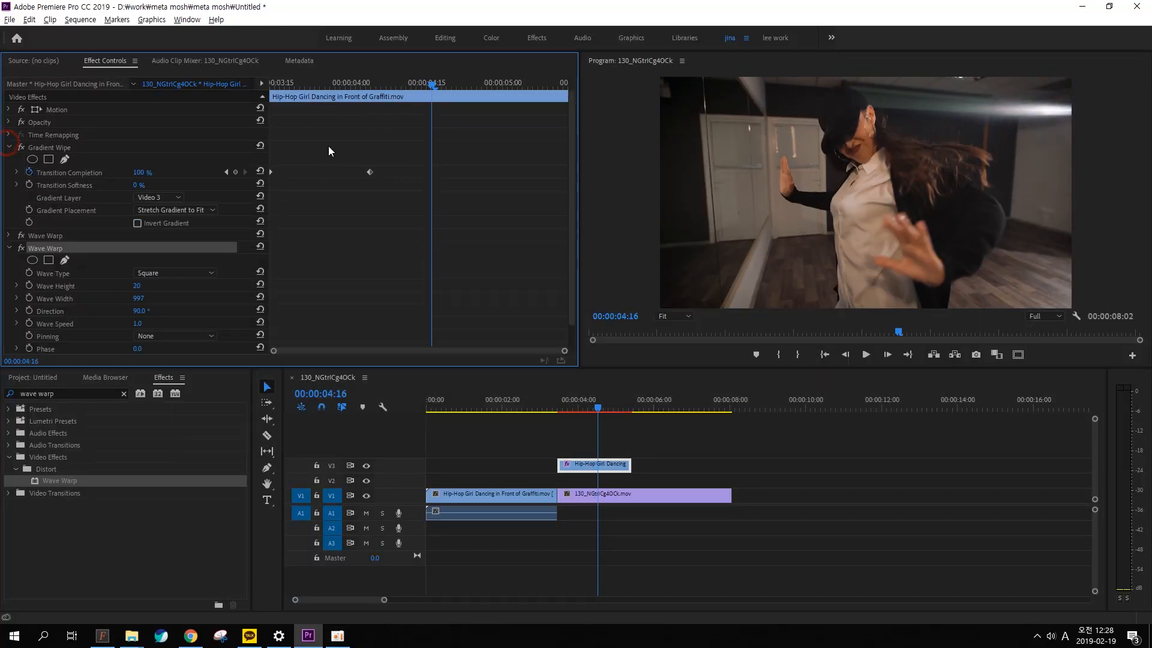
click(11, 147)
click(11, 148)
drag(384, 154, 312, 174)
- Preview the delayed wipe from 00:00:02:22 and stop at 00:00:04:22
drag(571, 408, 530, 408)
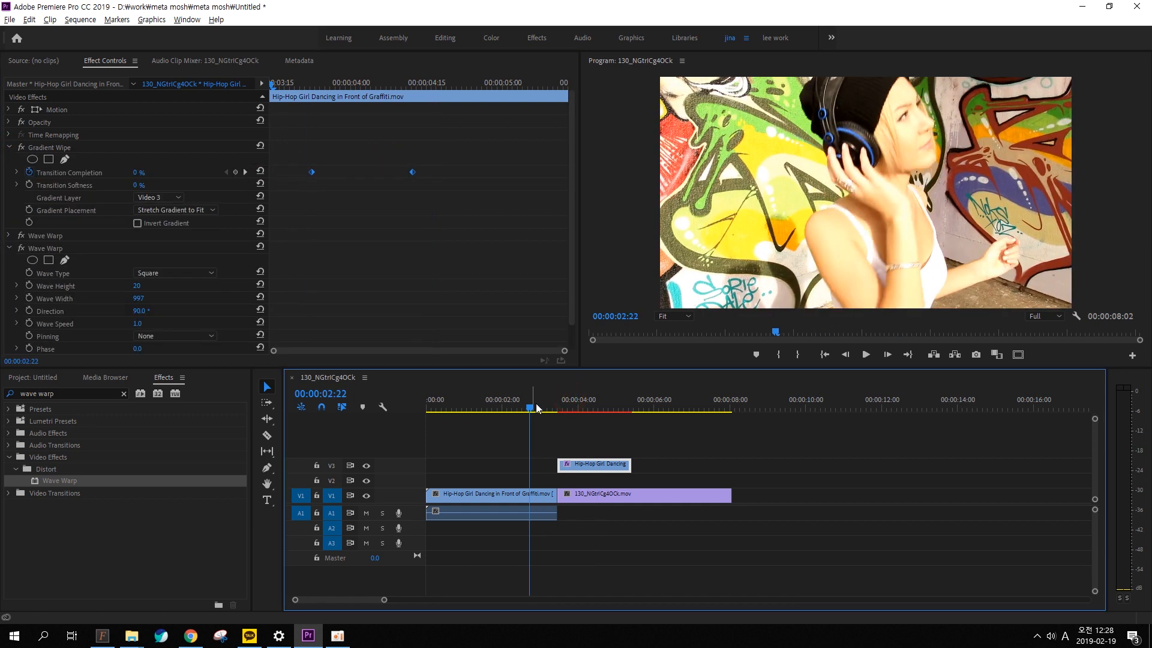
key(space)
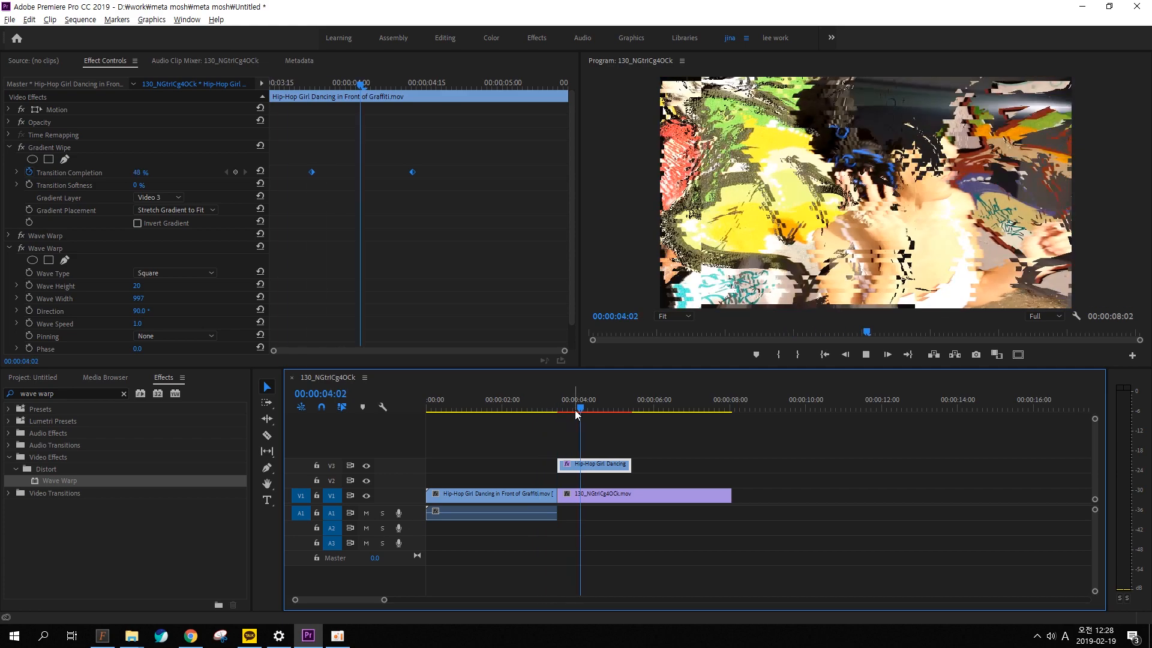
key(space)
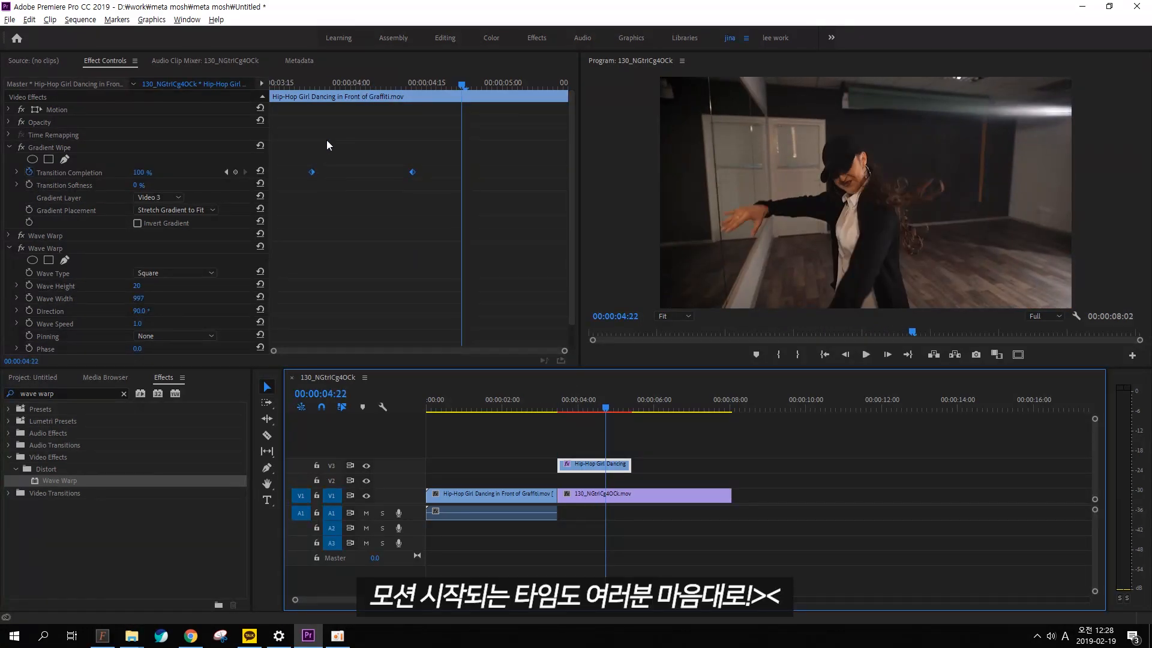
- Collapse the Gradient Wipe and second Wave Warp settings and return the playhead to 00:00:03:26
click(9, 147)
mouse_move(46, 154)
mouse_down()
mouse_move(75, 150)
mouse_move(38, 164)
mouse_move(69, 164)
mouse_up()
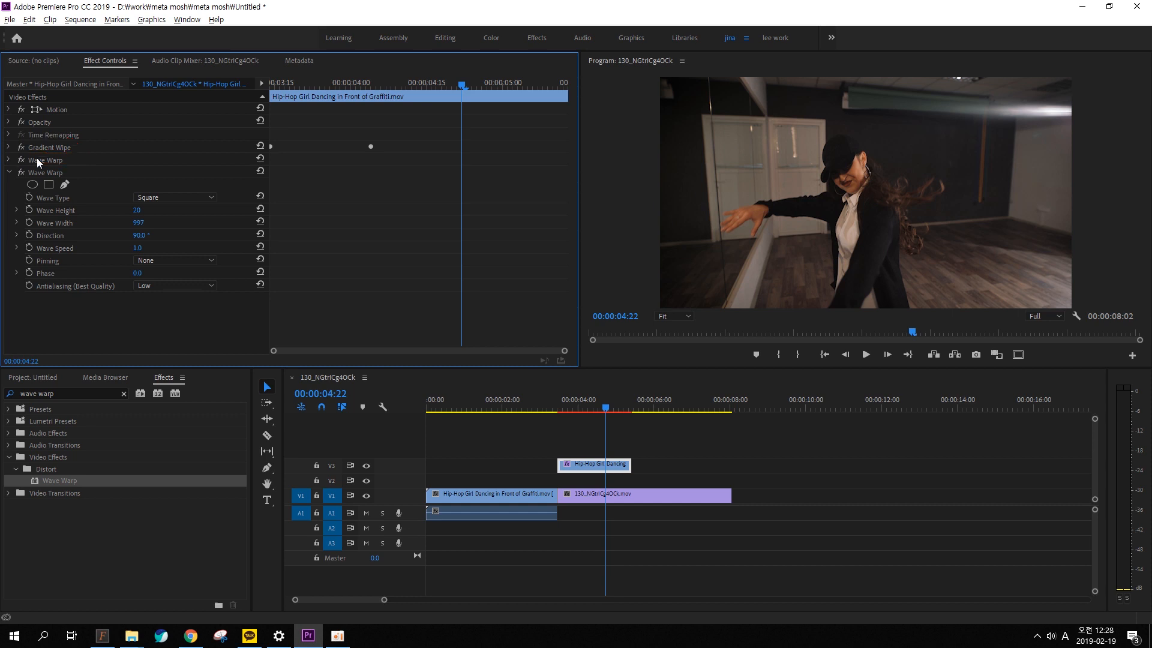
click(7, 172)
click(8, 172)
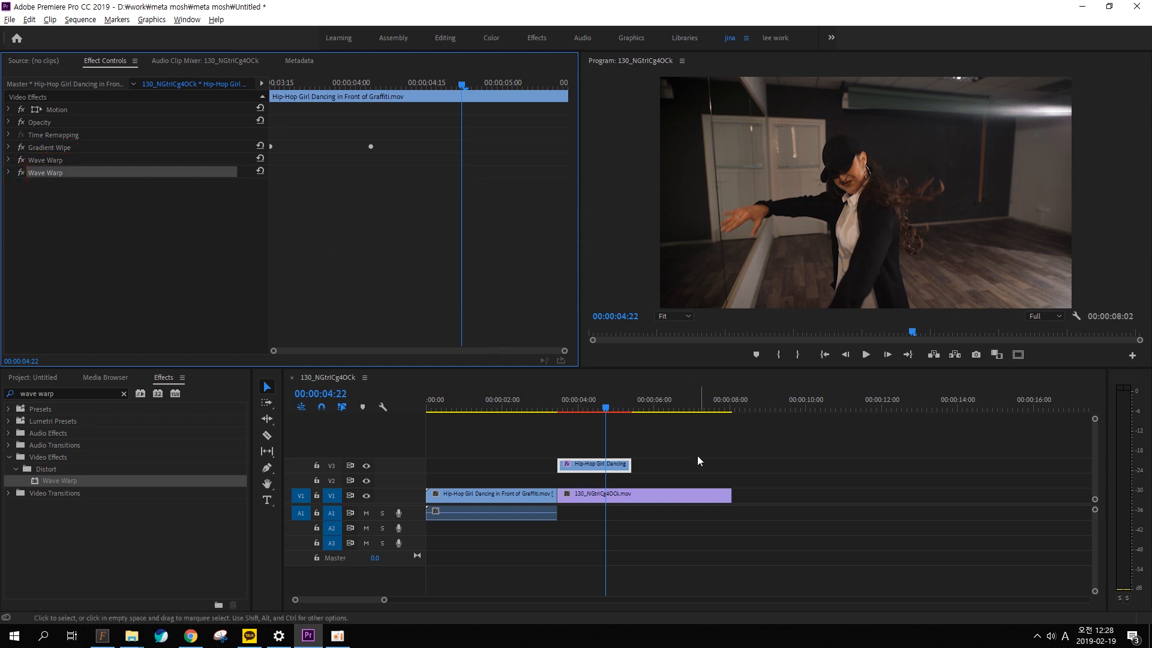
drag(581, 410, 577, 408)
key(ctrl+2)
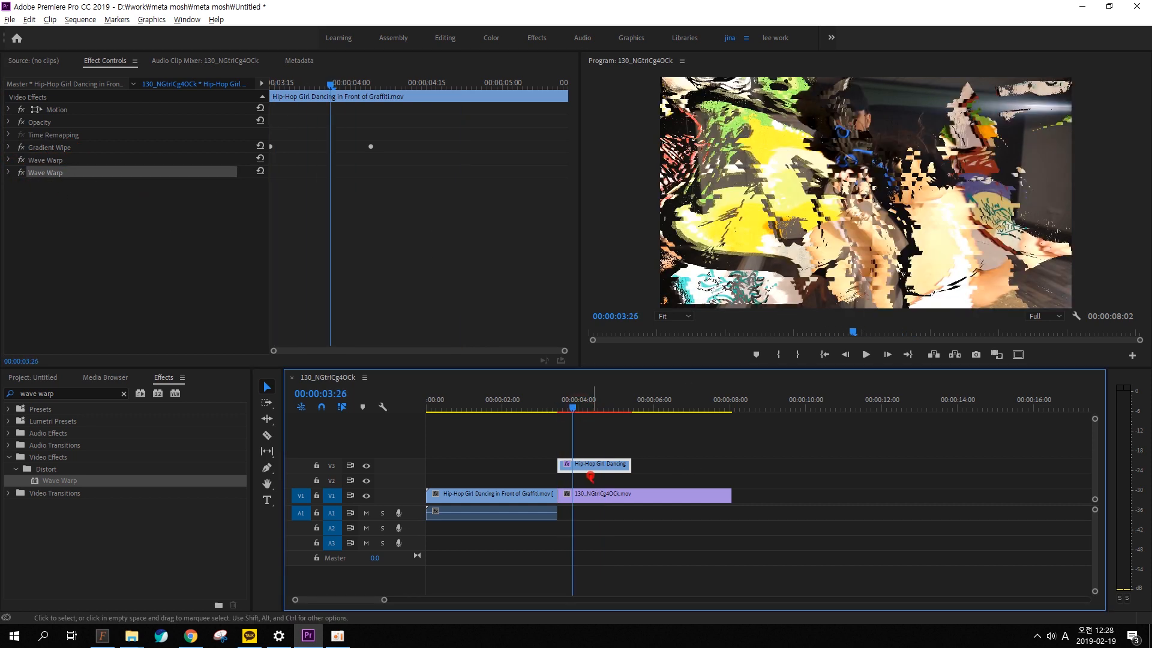
mouse_move(592, 479)
mouse_down()
mouse_move(603, 484)
mouse_move(593, 478)
mouse_up()
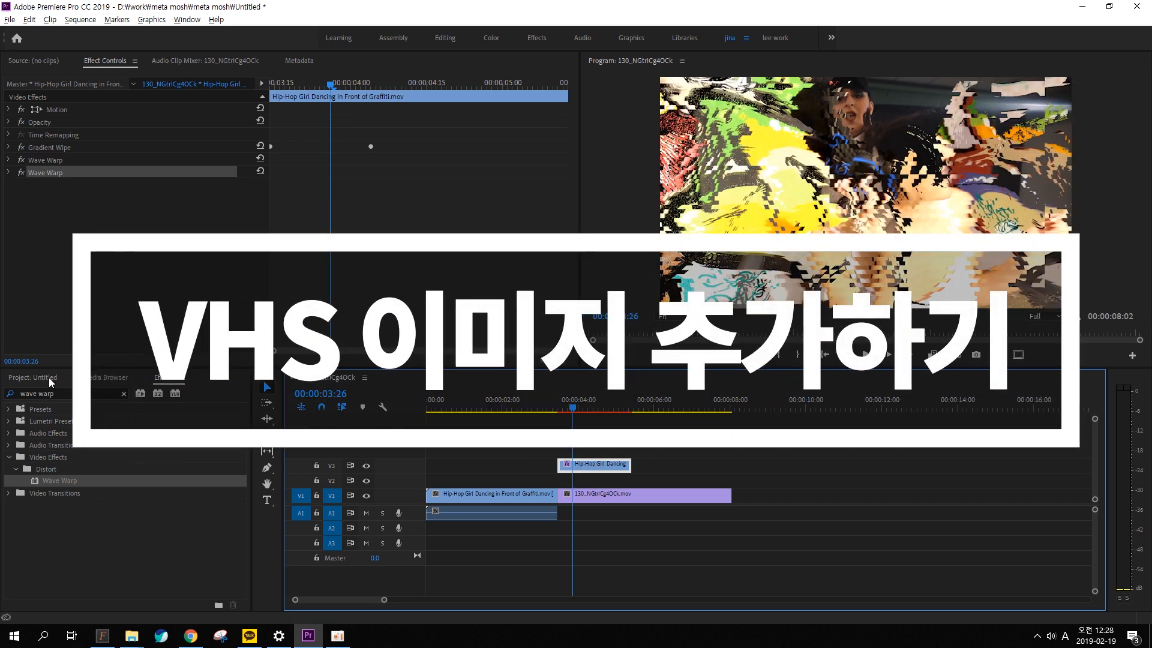
- Import the barandtone image from the meta mosh folder into the project
click(49, 377)
click(199, 531)
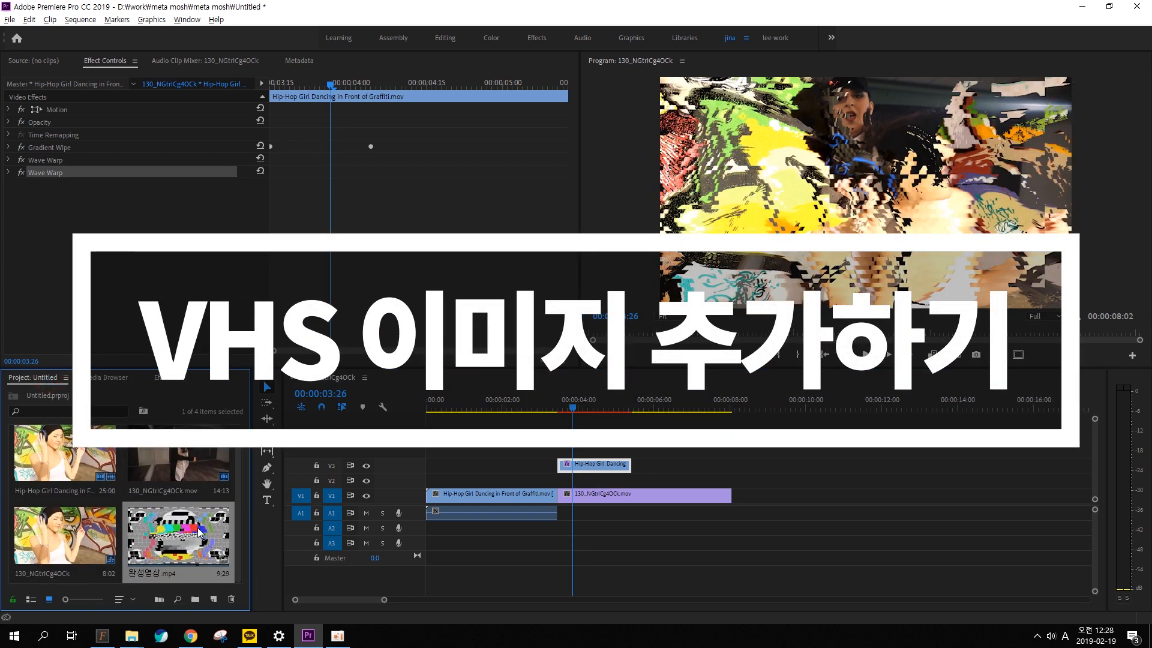
click(10, 19)
click(43, 349)
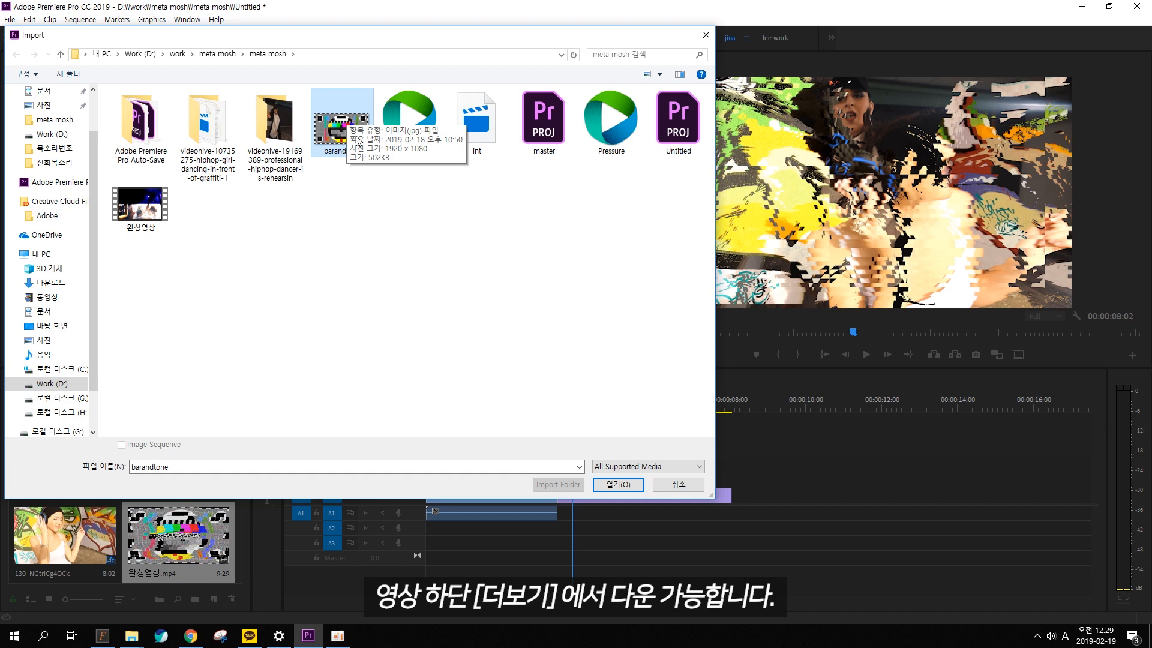
click(617, 484)
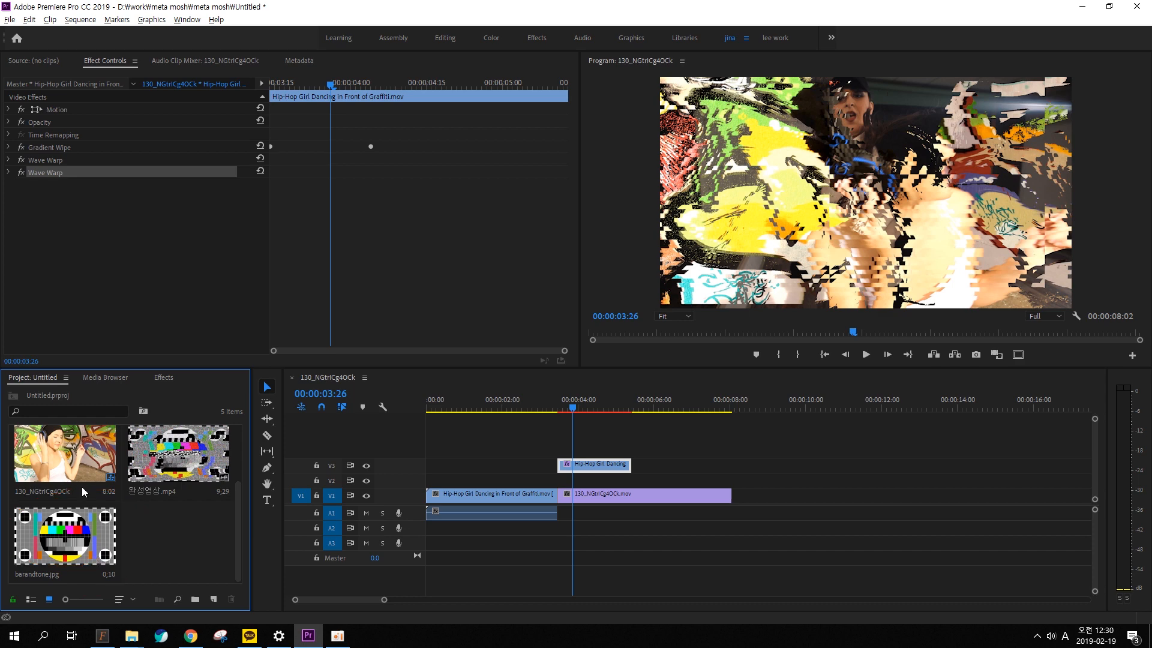
- Place barandtone.jpg on the V2 track directly beneath the frame-hold clip, starting at the cut between the two videos
drag(93, 534, 688, 480)
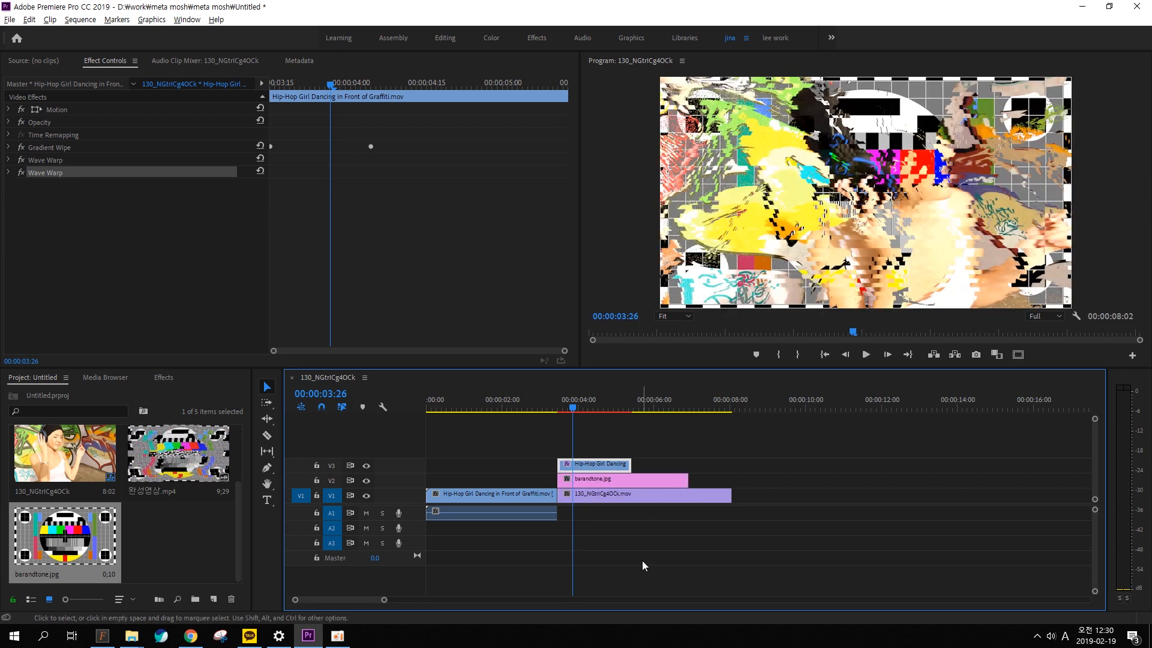
drag(597, 481, 622, 481)
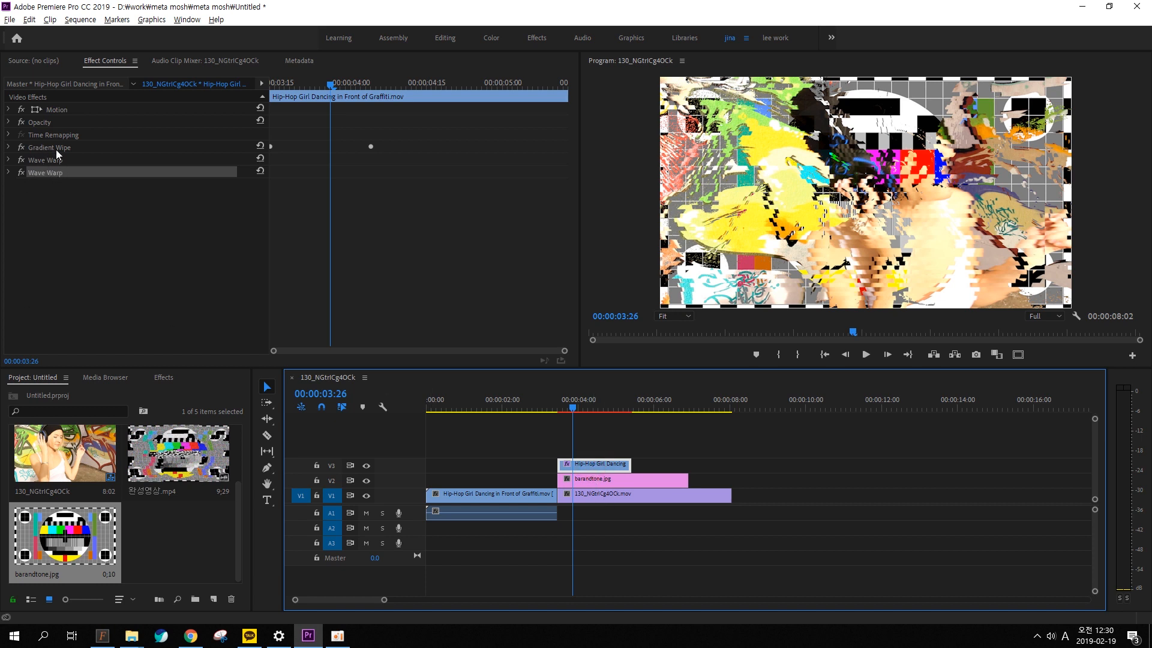
click(696, 462)
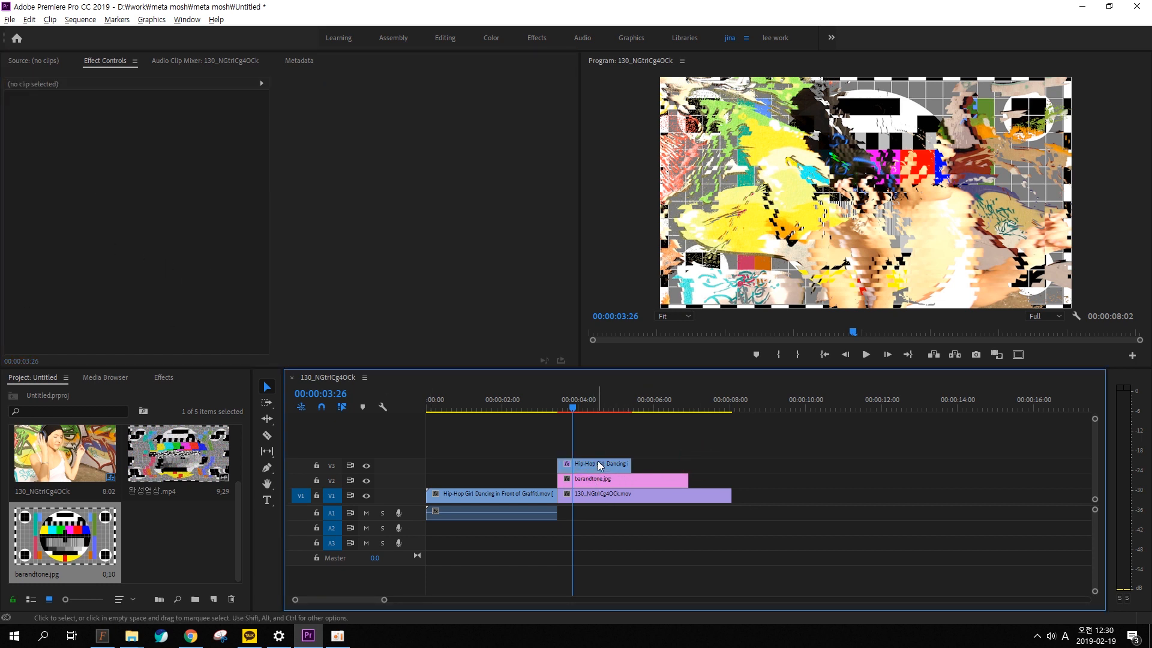
- Copy the Gradient Wipe and both Wave Warp effects from the V3 frame-hold clip and paste them onto the barandtone.jpg clip
click(598, 466)
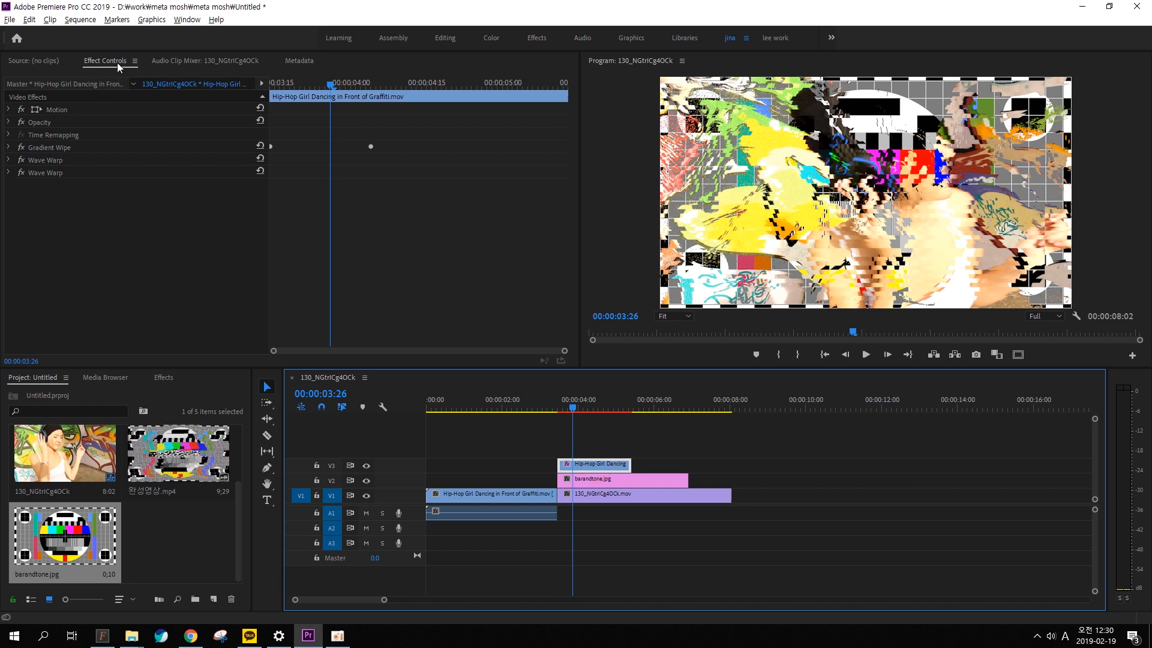
click(49, 147)
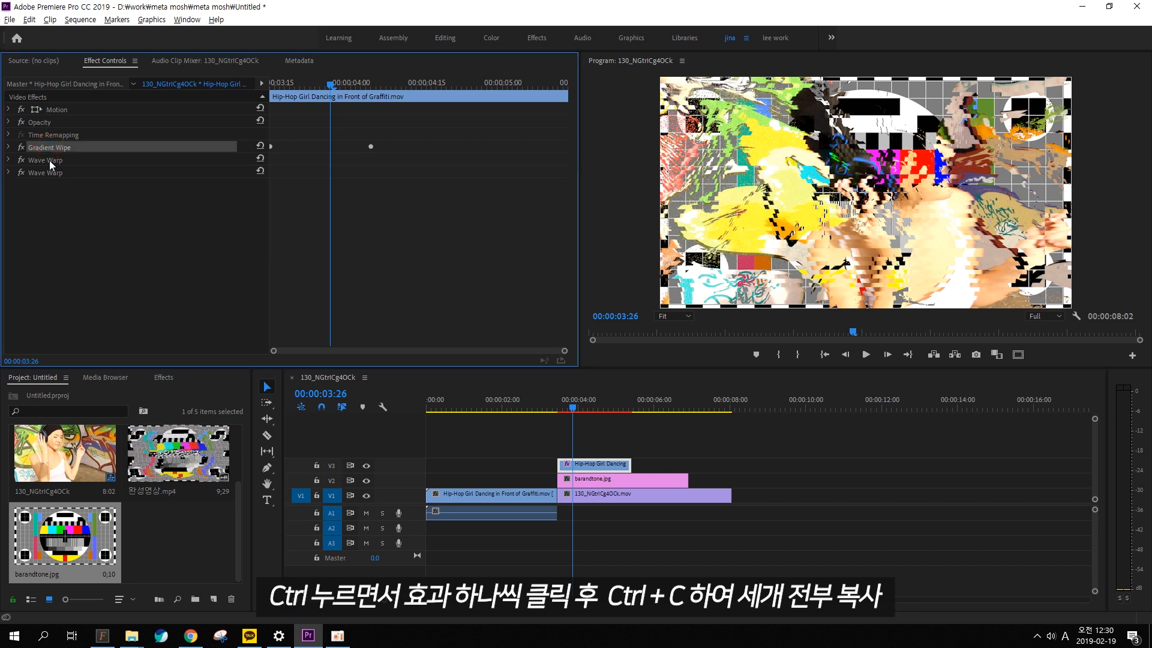
ctrl+click(49, 160)
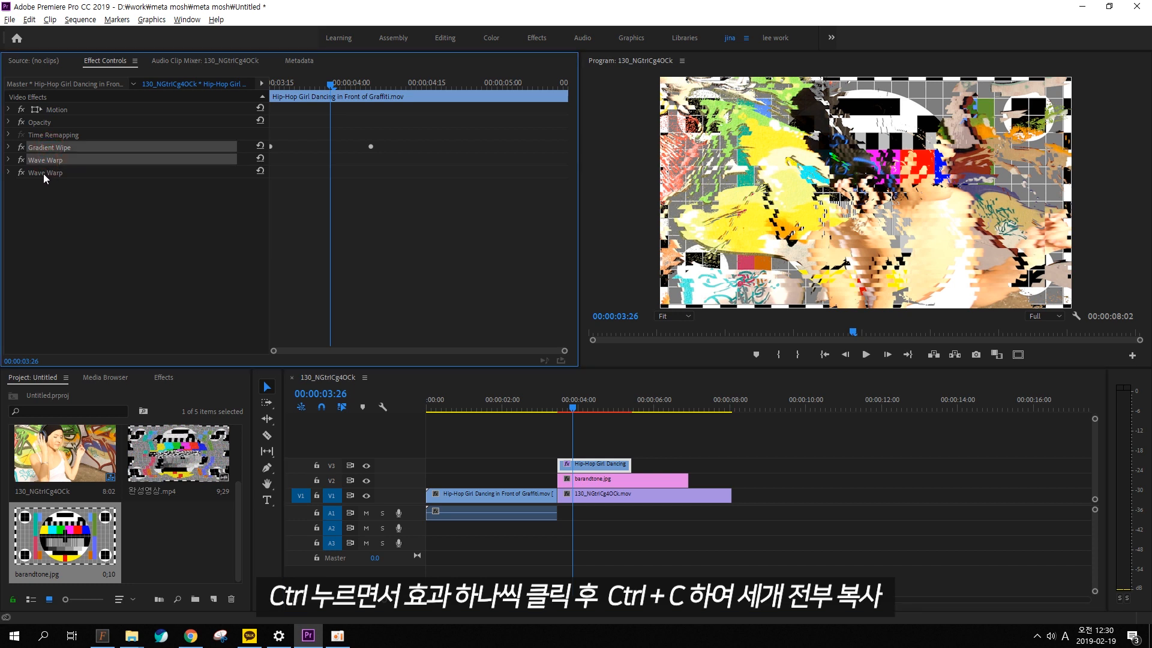
ctrl+click(45, 172)
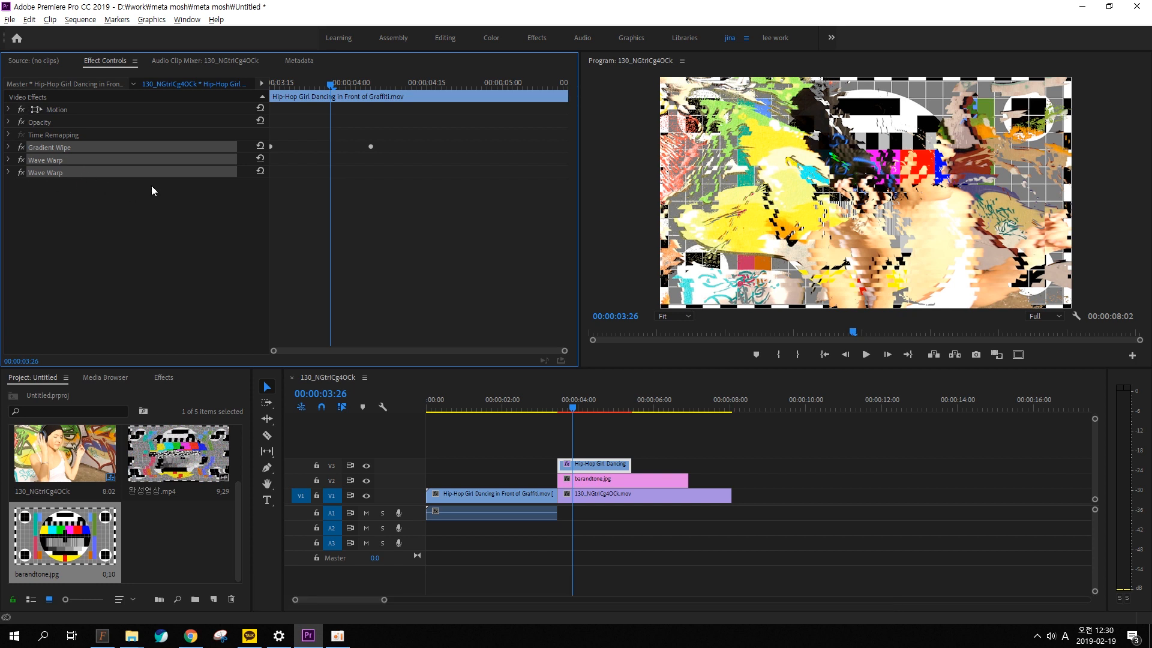
click(588, 445)
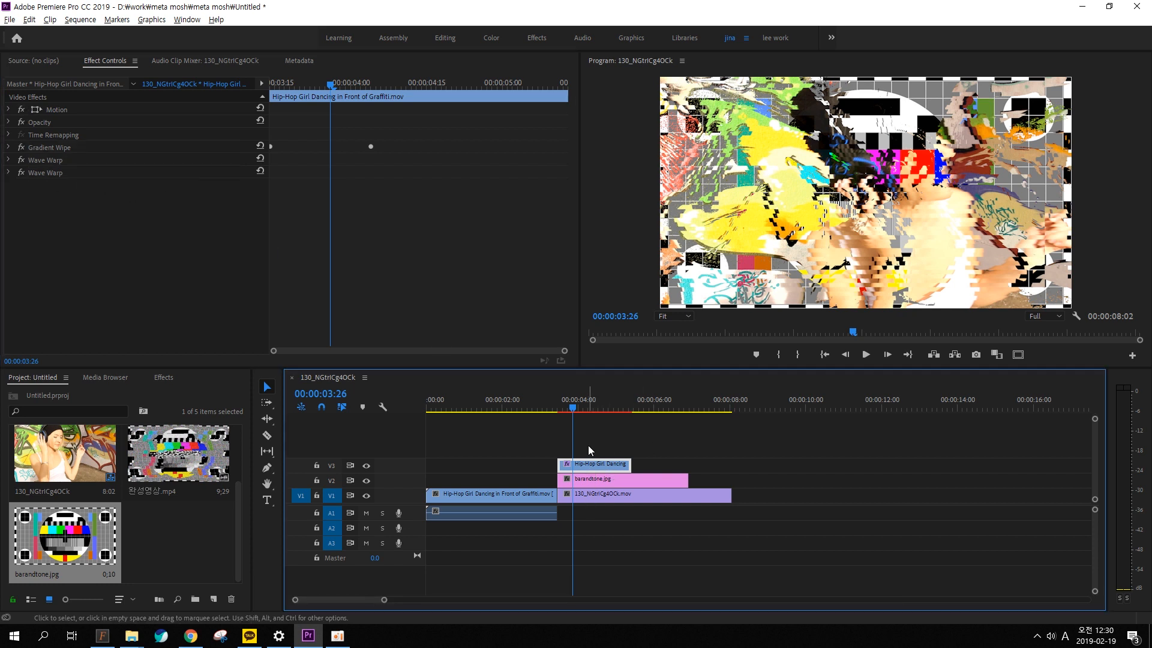
click(592, 480)
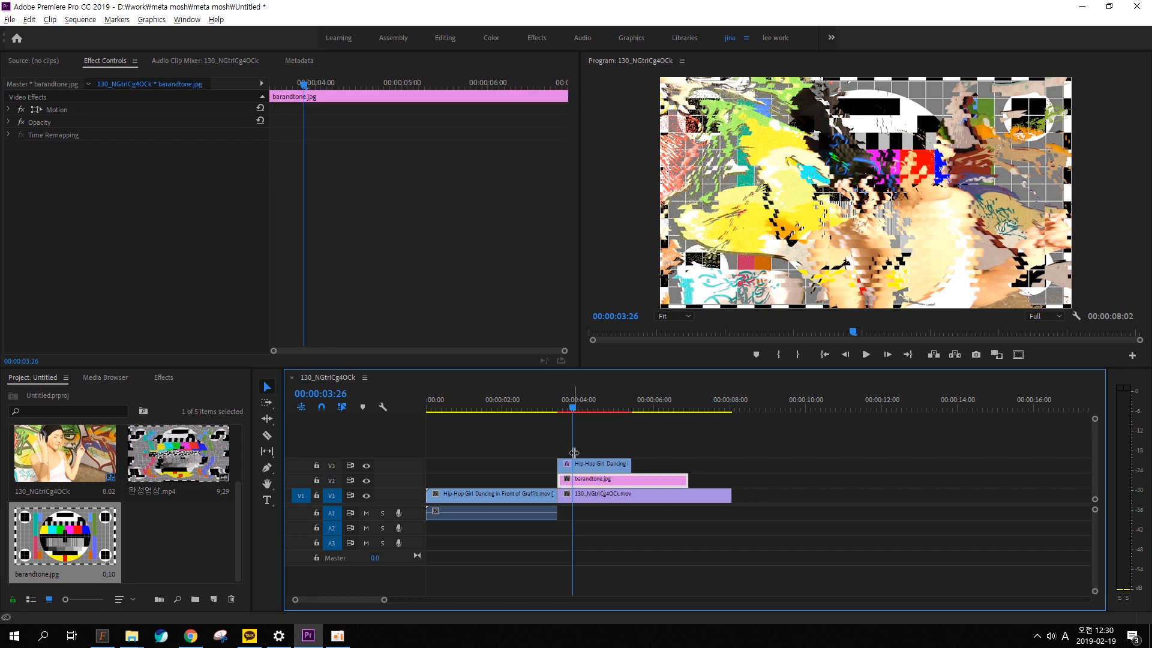
key(ctrl+v)
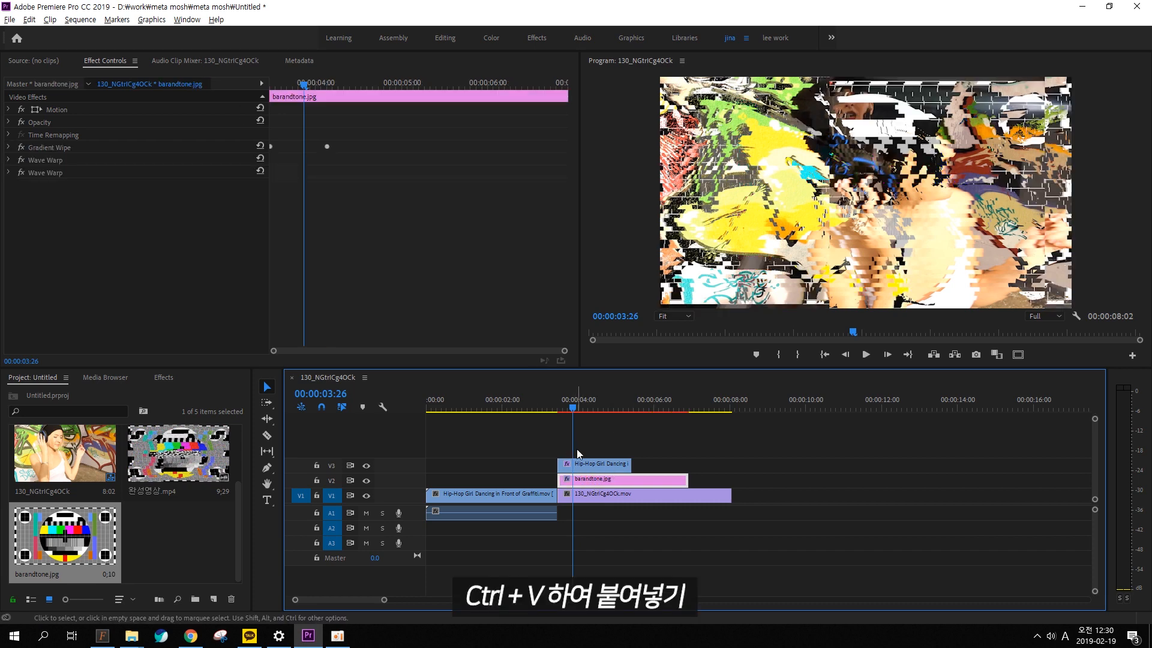
mouse_move(276, 152)
mouse_down()
mouse_move(234, 132)
mouse_move(273, 174)
mouse_up()
drag(68, 188, 45, 203)
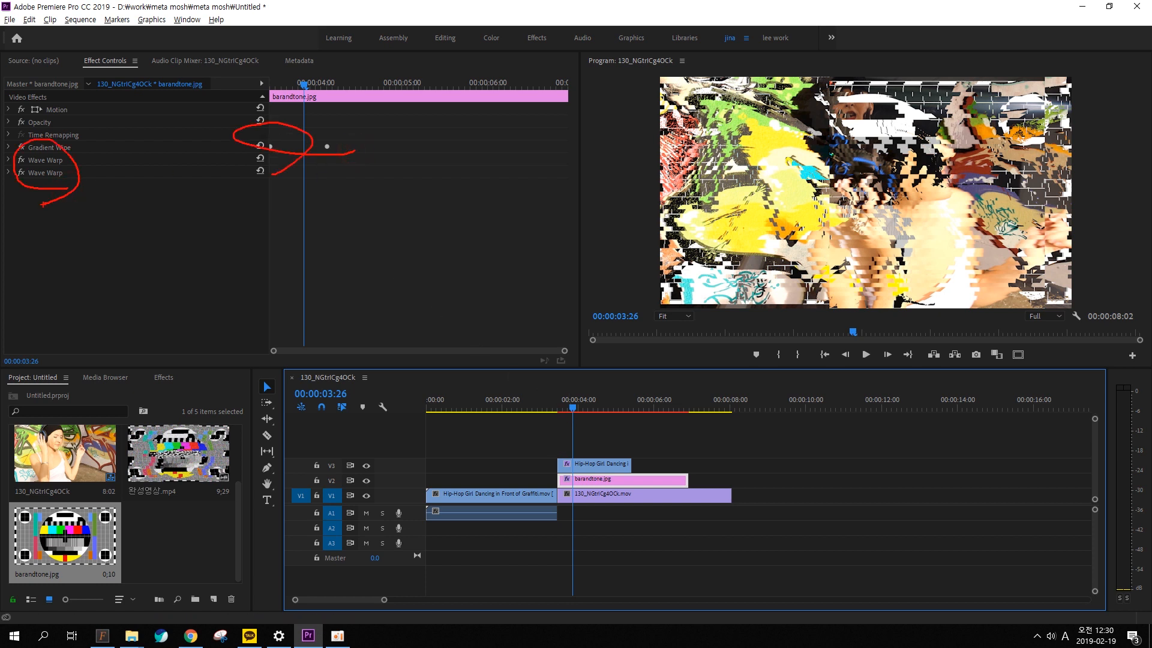
key(Escape)
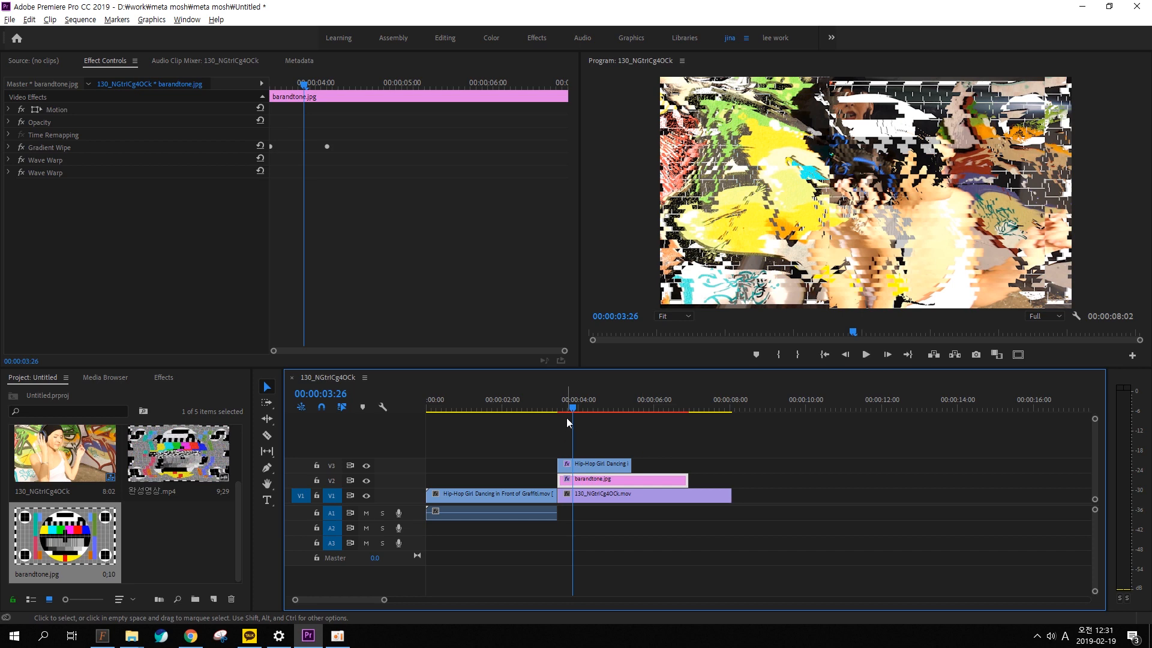
- Preview the transition with the colour-bar layer from 00:00:03:05 and stop at 00:00:03:27
drag(568, 405, 553, 406)
key(space)
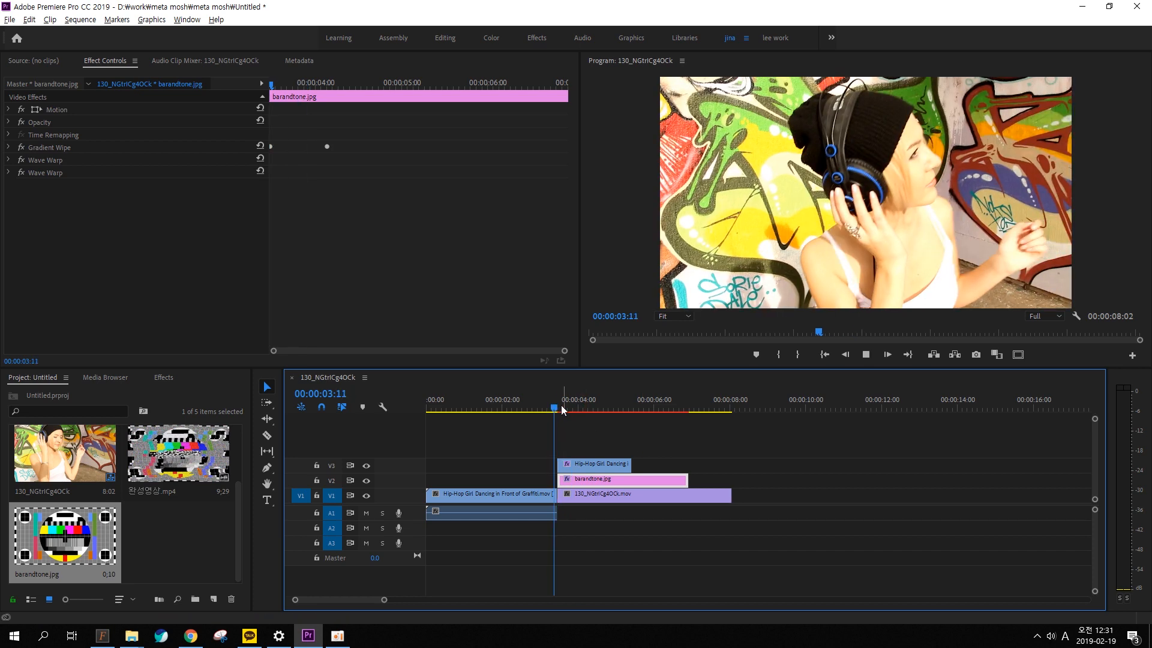
drag(607, 403, 546, 407)
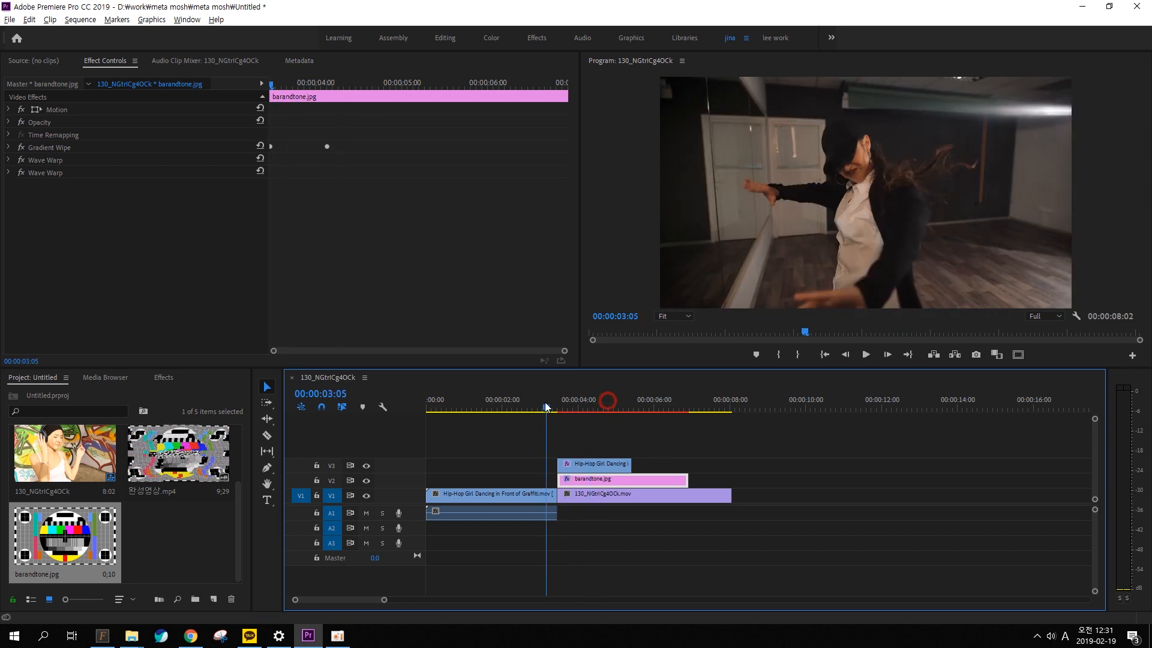
key(space)
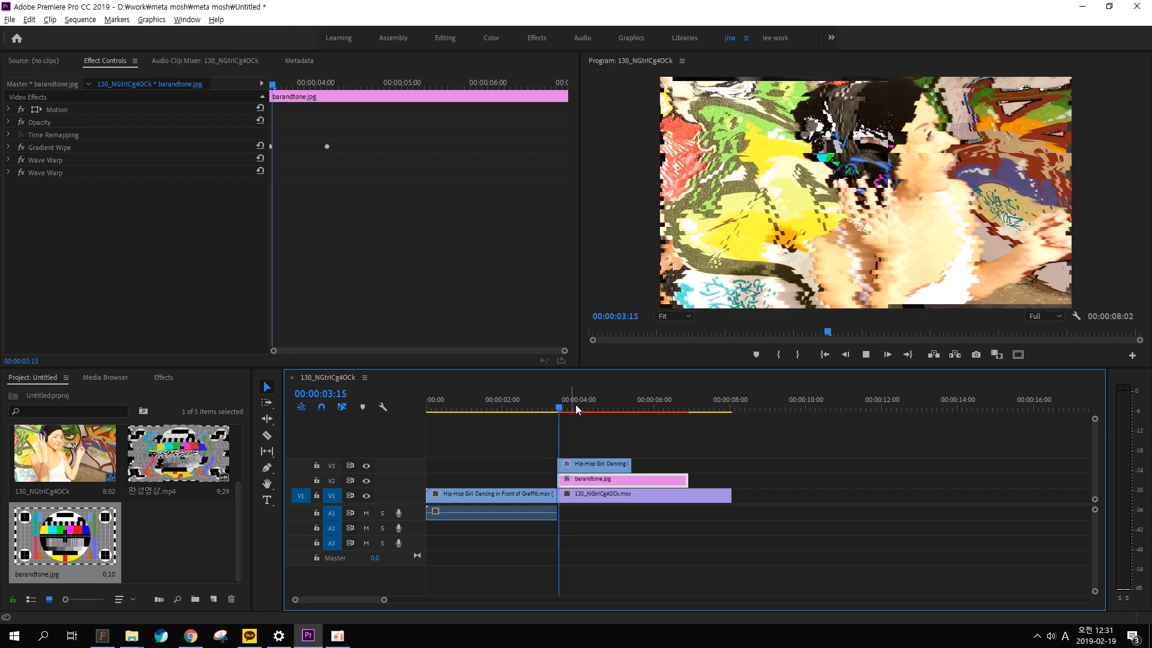
drag(577, 409, 576, 409)
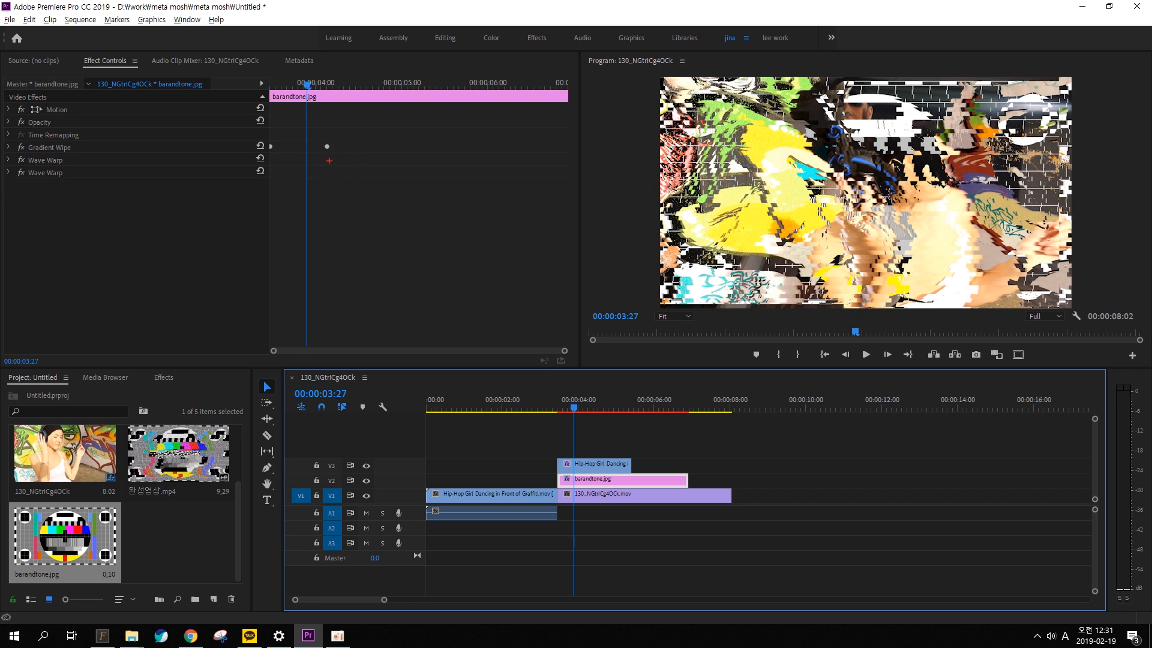
mouse_move(334, 158)
mouse_down()
mouse_move(264, 120)
mouse_move(335, 159)
mouse_move(346, 194)
mouse_up()
drag(327, 190, 366, 158)
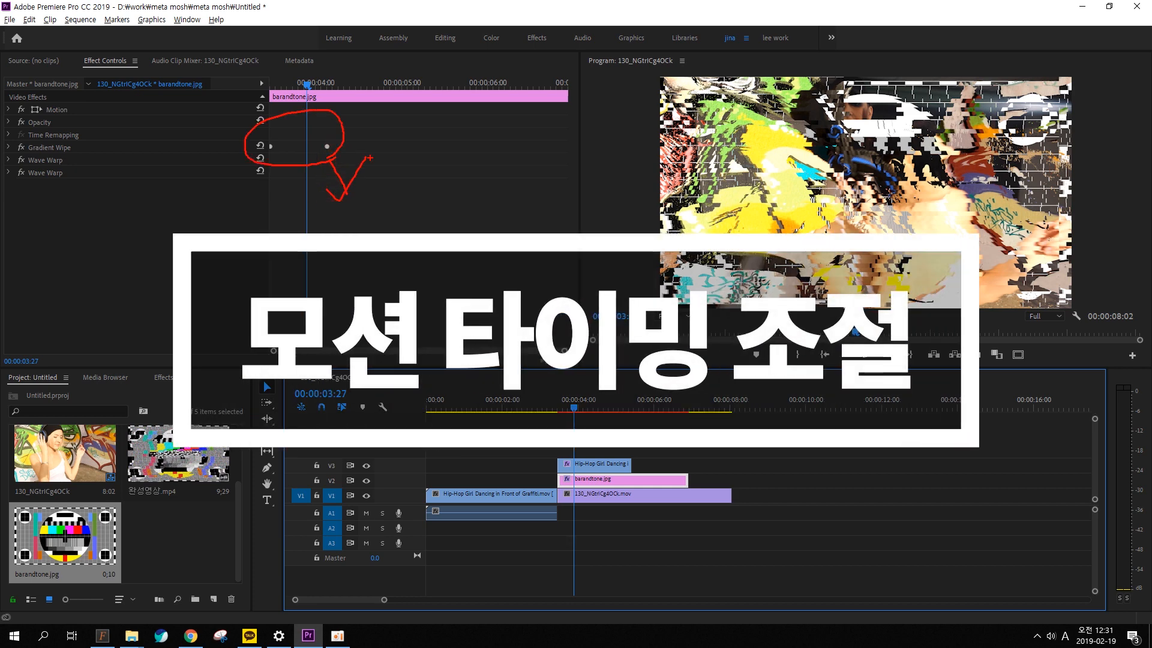
key(Escape)
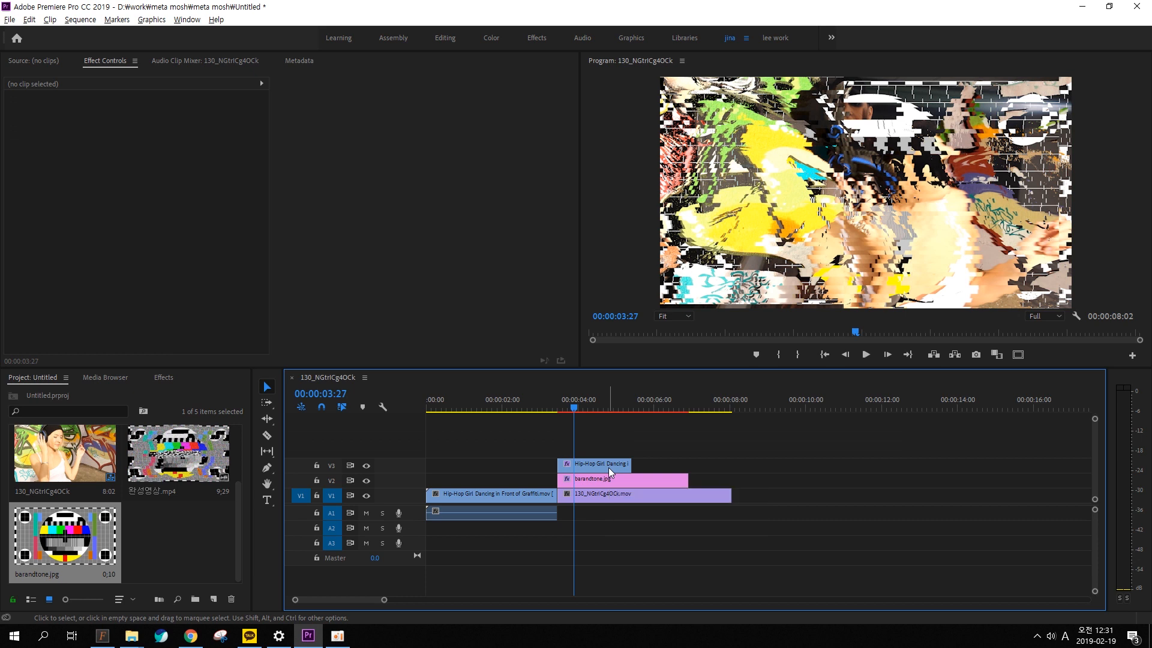
- Trim the end of the V3 frame-hold clip to its last Gradient Wipe keyframe at 00:00:04:04
click(608, 467)
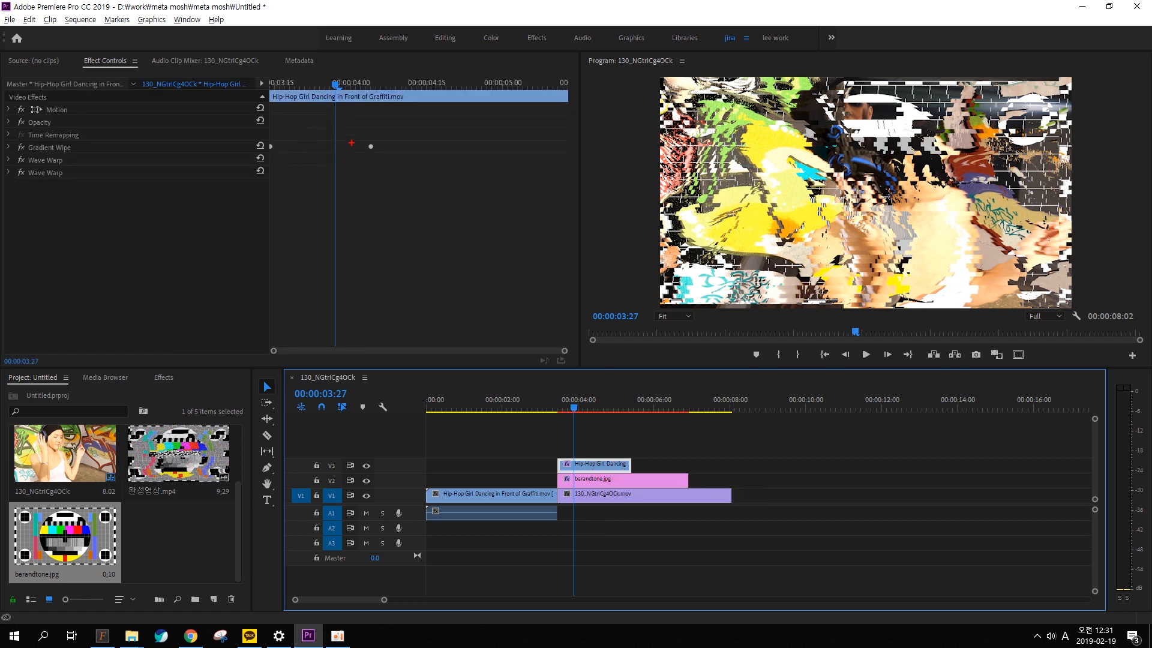
drag(356, 136, 384, 158)
drag(345, 84, 361, 91)
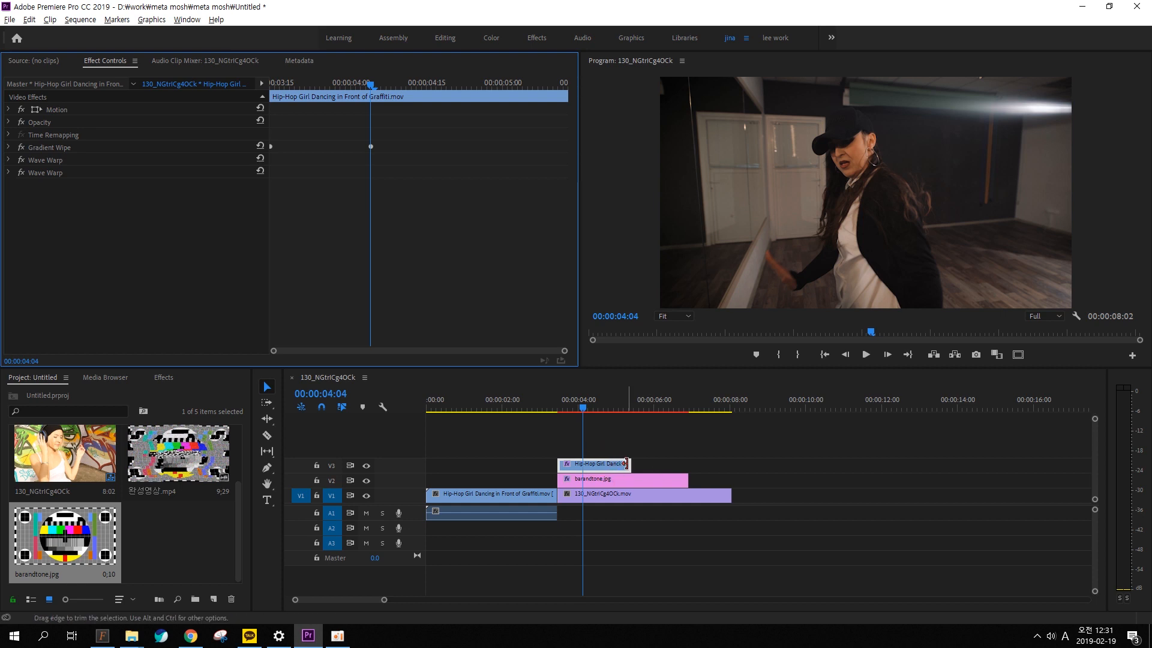
drag(559, 463, 586, 462)
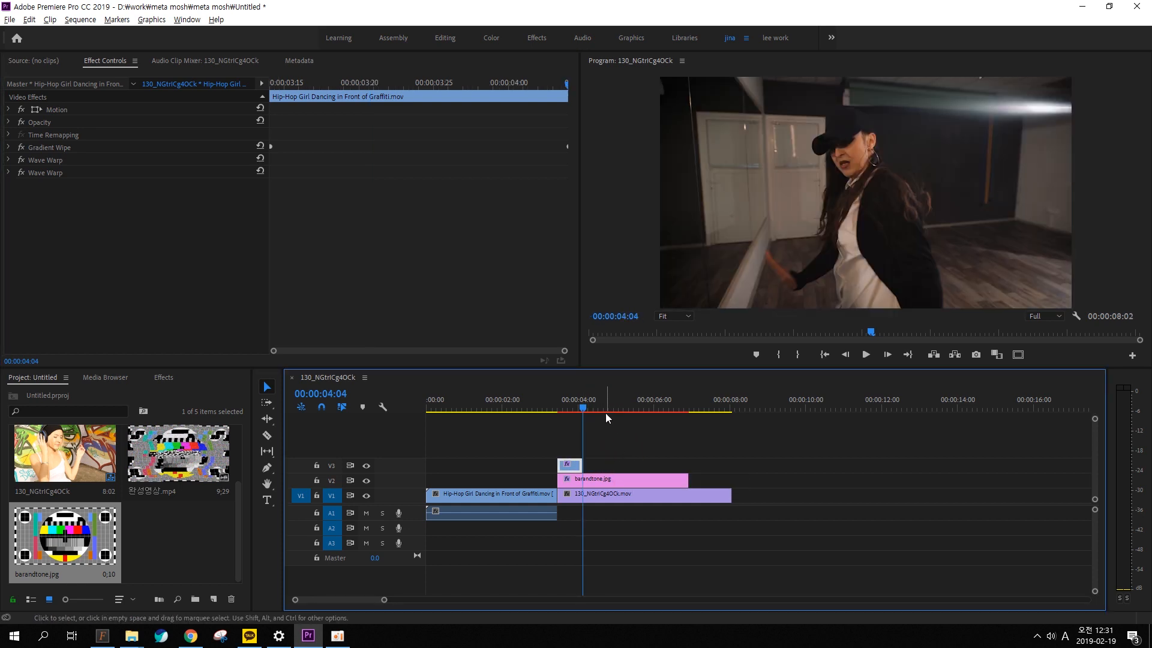
- Expand the Gradient Wipe on the barandtone.jpg clip and move its last Transition Completion keyframe to 00:00:04:13
click(583, 409)
drag(583, 409, 568, 410)
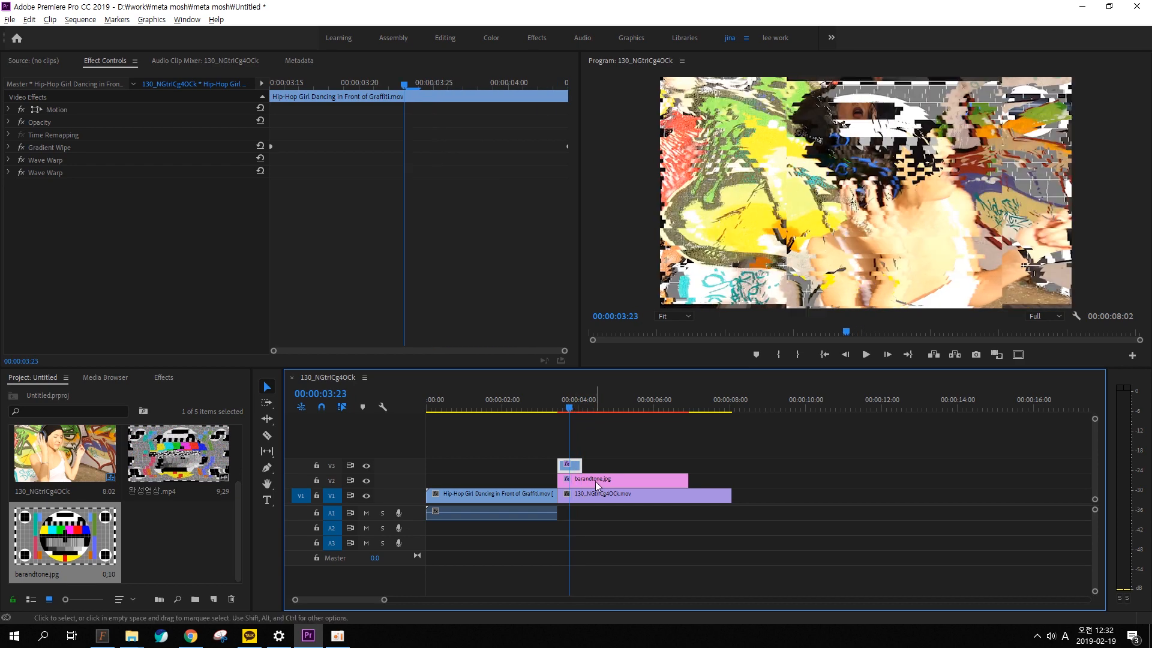
click(595, 481)
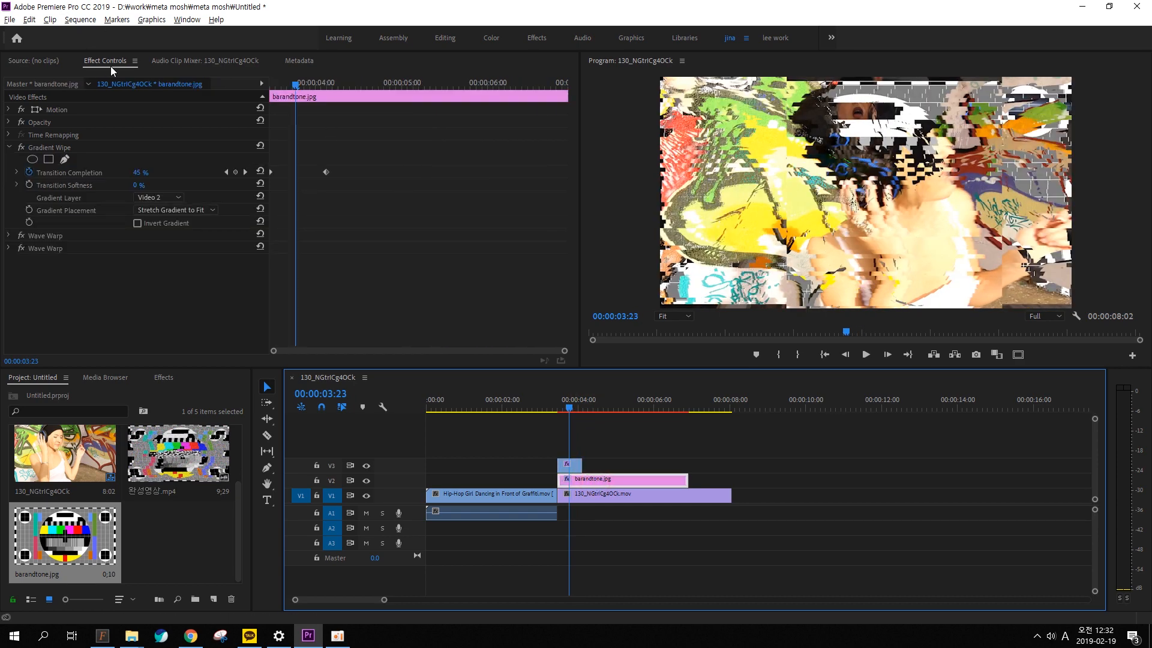
click(9, 148)
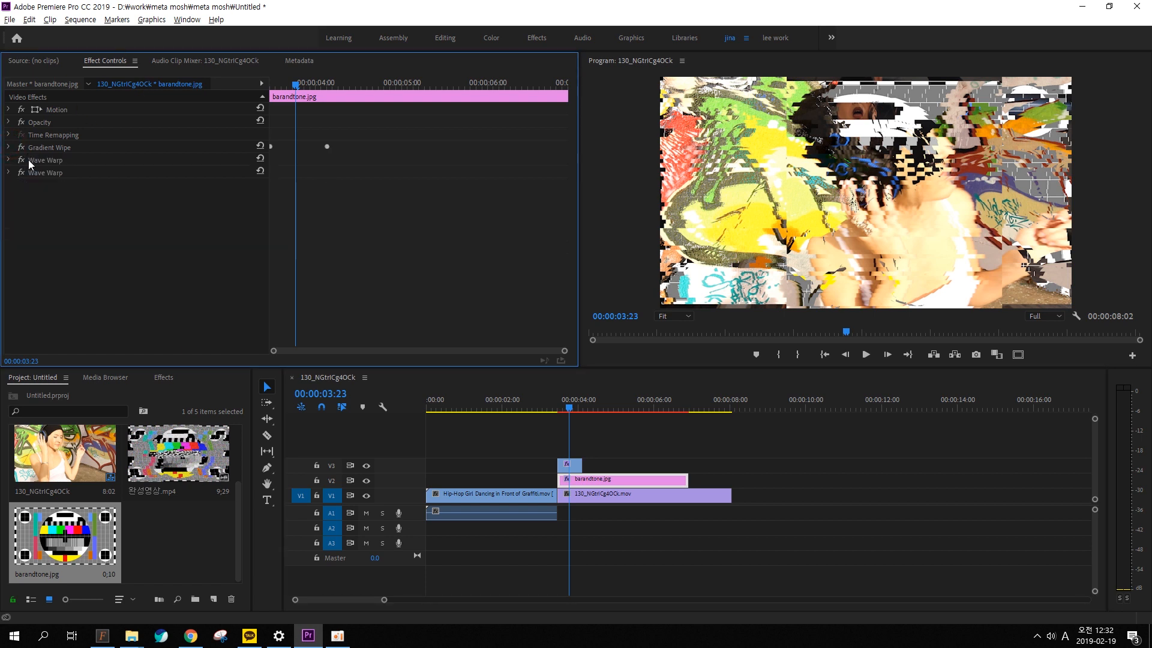
click(36, 153)
click(9, 148)
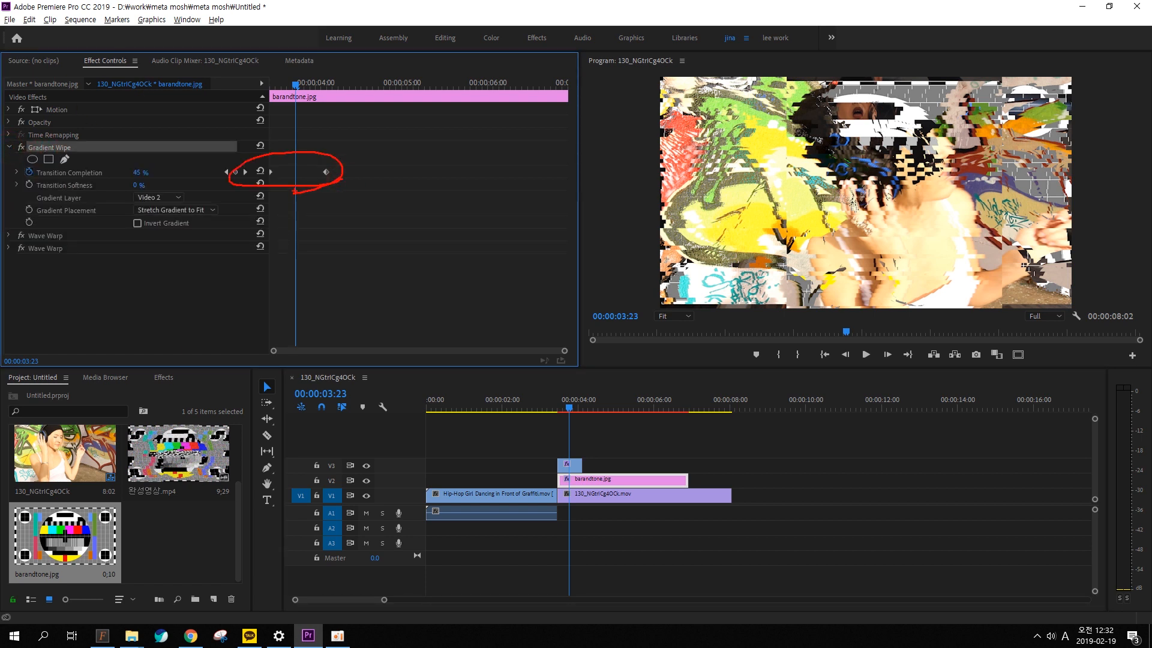
mouse_move(333, 163)
mouse_down()
mouse_move(262, 182)
mouse_move(294, 175)
mouse_move(344, 189)
mouse_move(269, 174)
mouse_up()
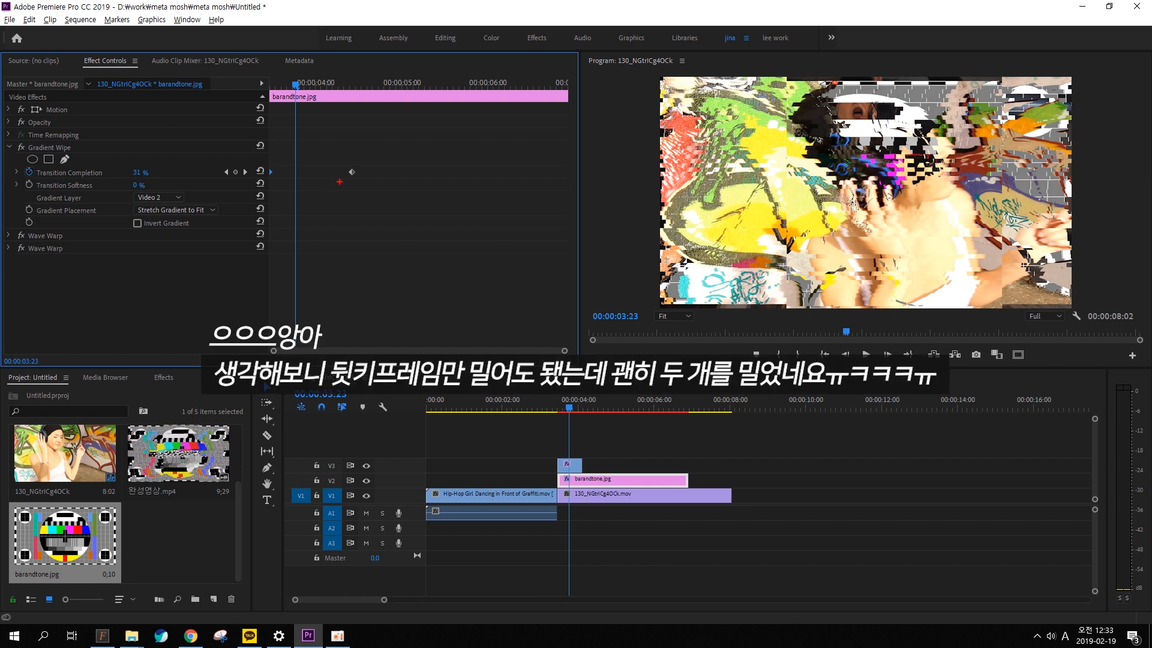
- Trim the end of the barandtone.jpg clip to its last Gradient Wipe keyframe at 00:00:04:13
drag(337, 182, 318, 169)
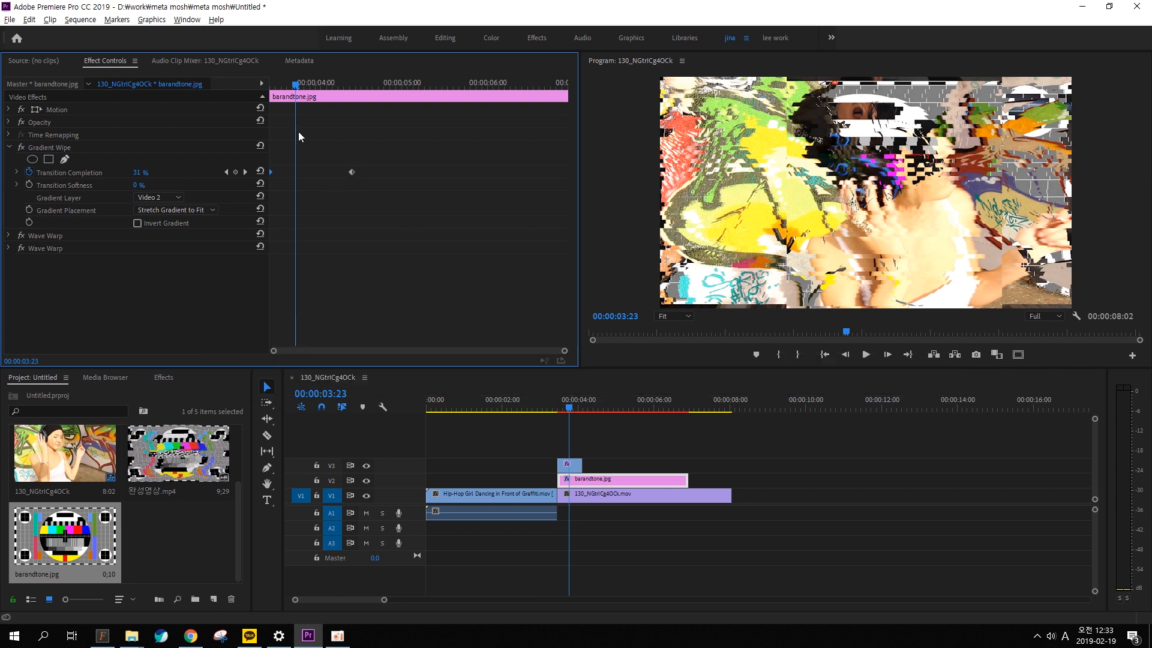
drag(305, 91, 333, 89)
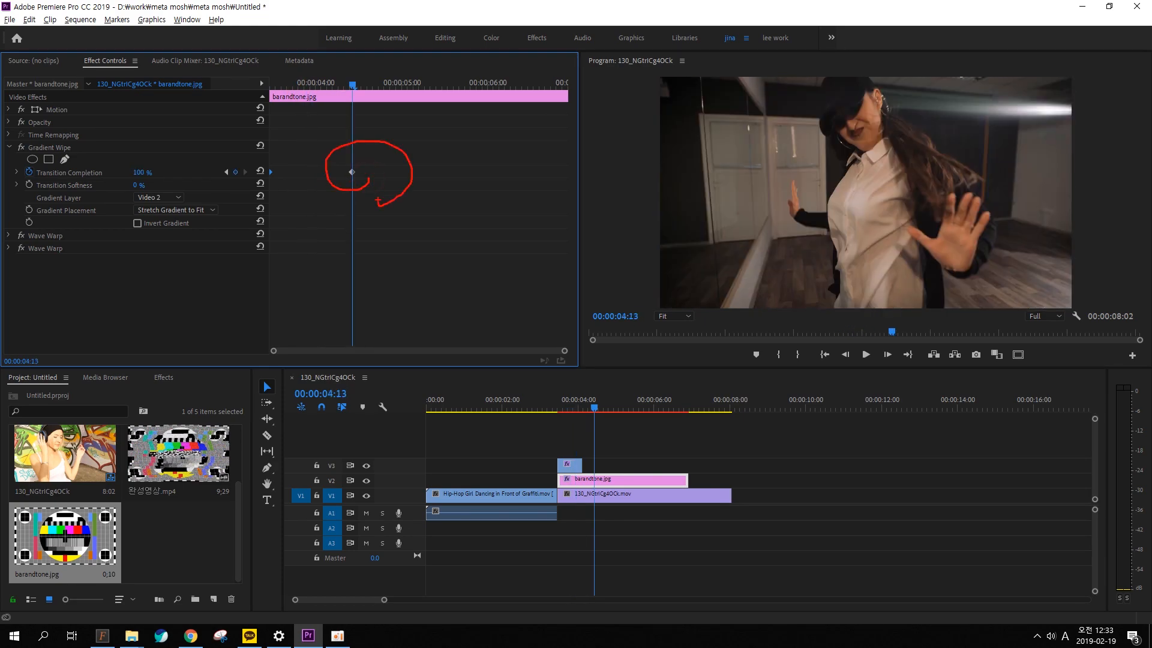
drag(685, 481, 592, 479)
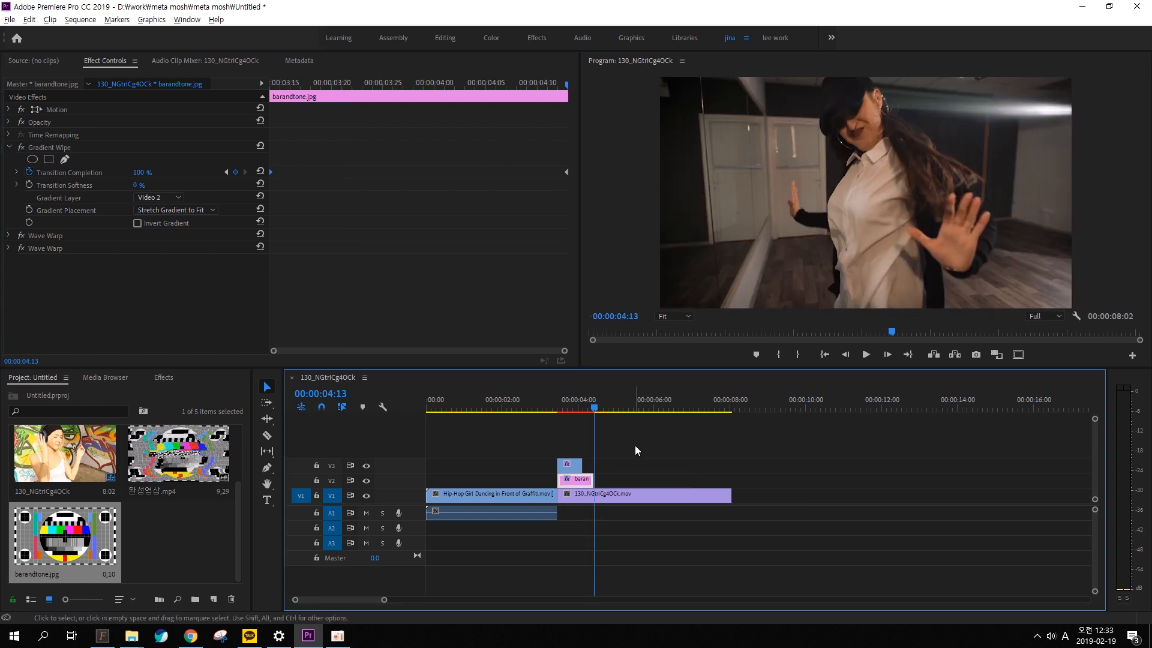
- Preview the trimmed glitch transition several times from just before the cut and stop at 00:00:03:28
scroll(592, 441, up, 2)
scroll(534, 437, up, 2)
mouse_move(527, 408)
mouse_down()
mouse_move(504, 408)
mouse_move(563, 411)
mouse_move(524, 411)
mouse_up()
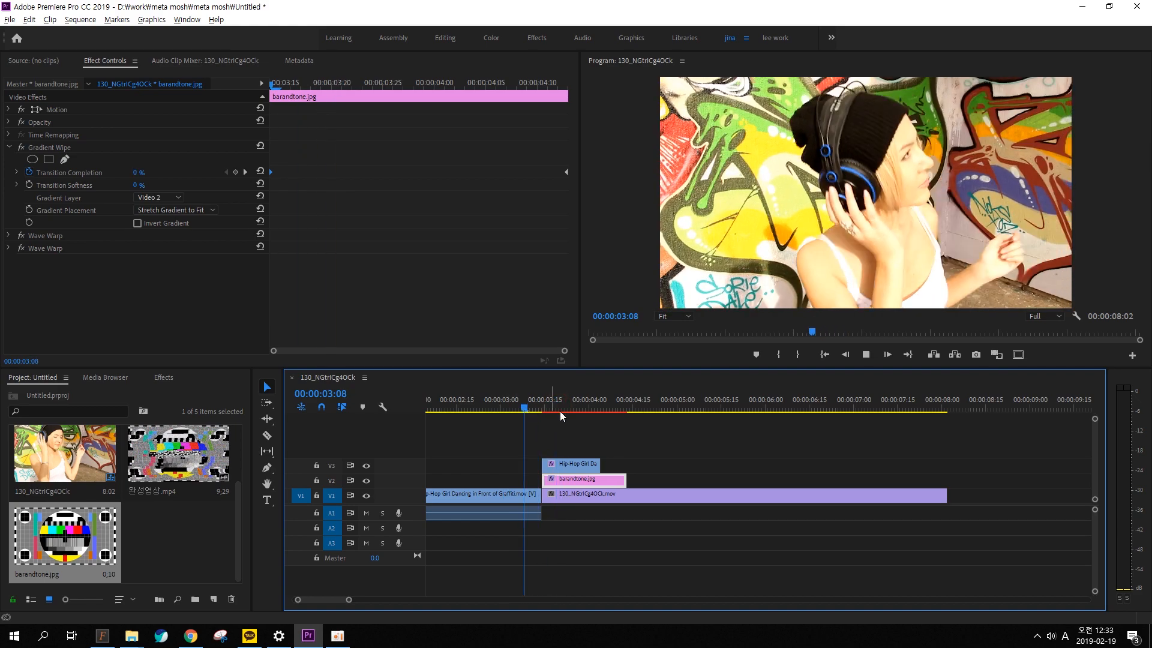
key(space)
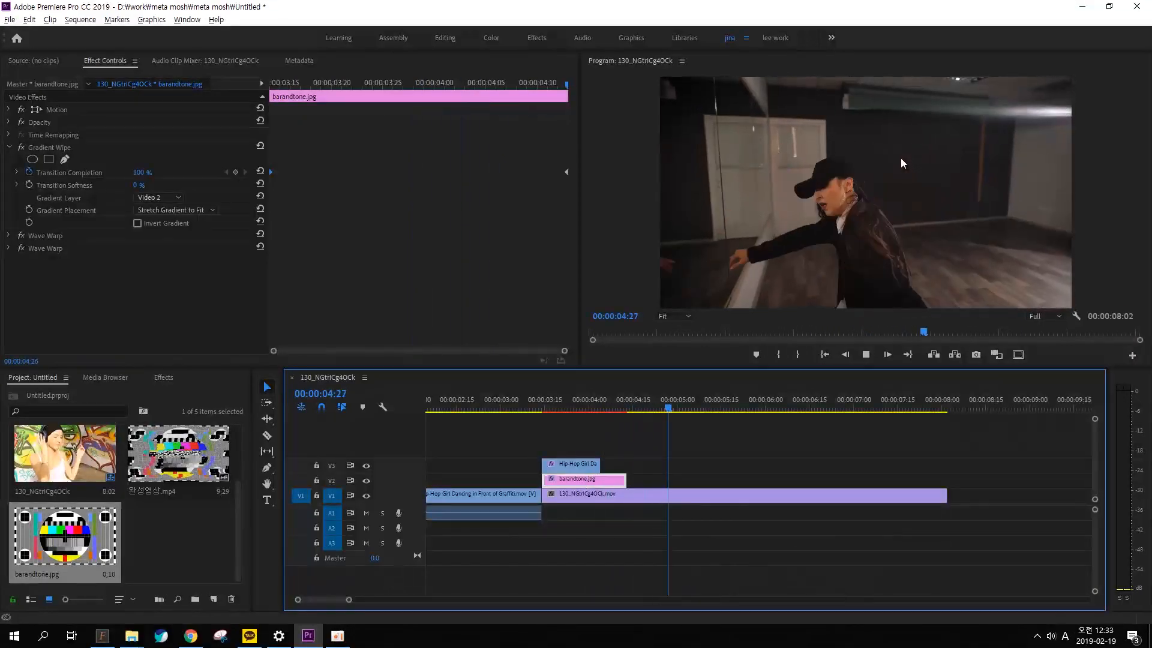
key(space)
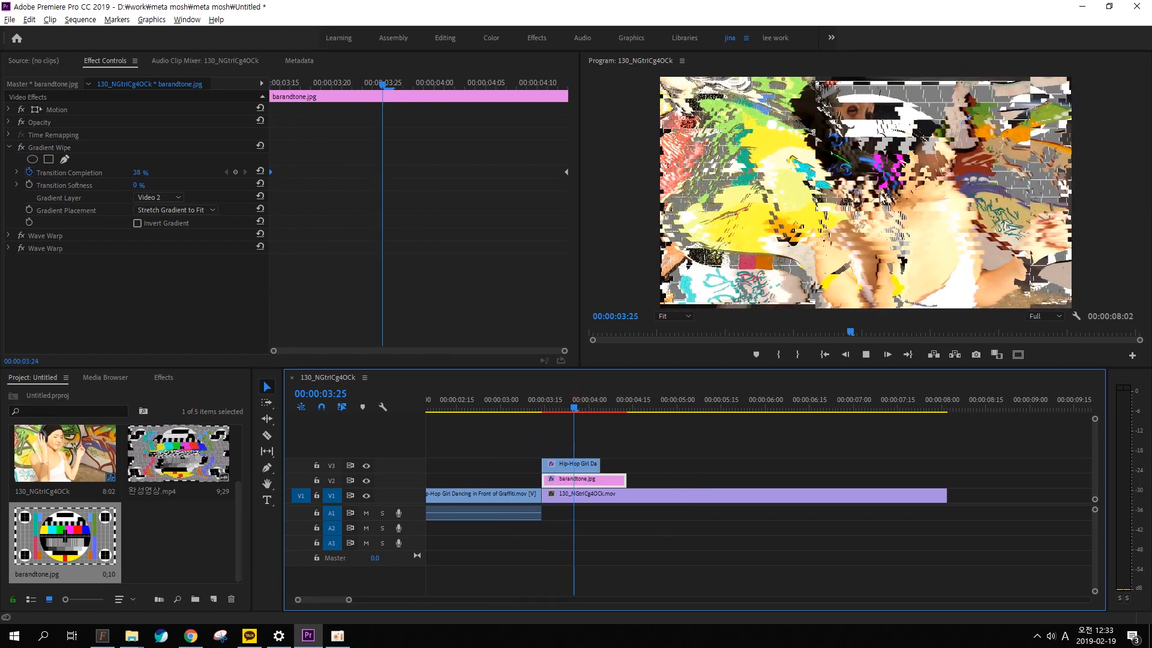
click(563, 408)
click(552, 408)
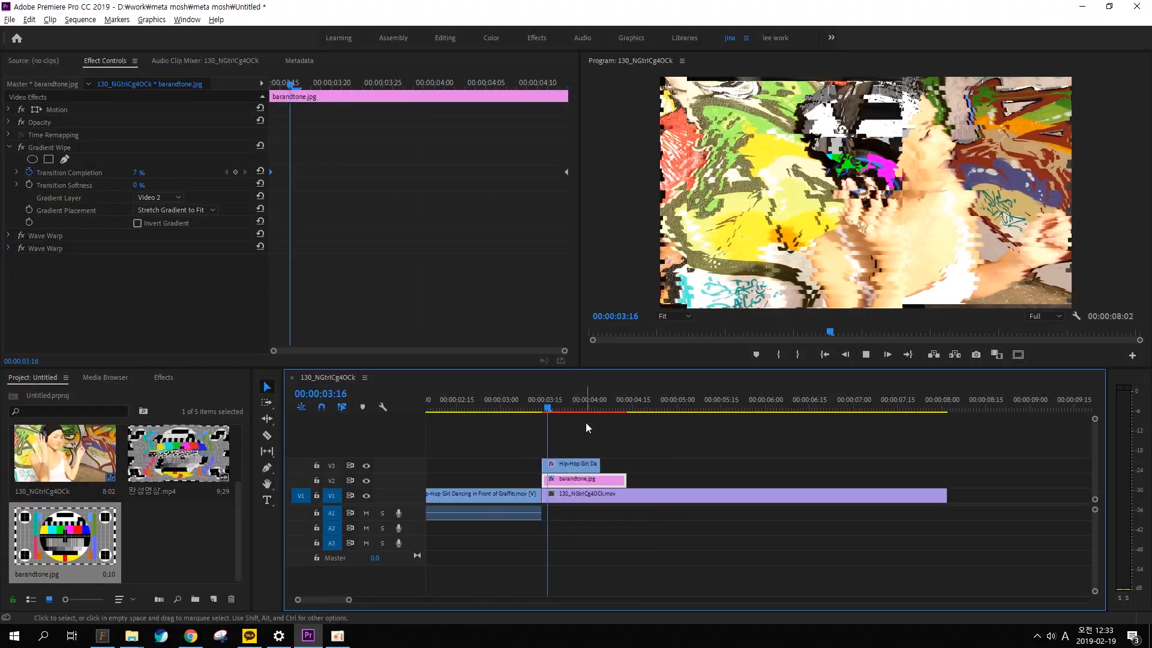
key(space)
drag(587, 408, 511, 412)
key(space)
key(space)
key(space)
key(space)
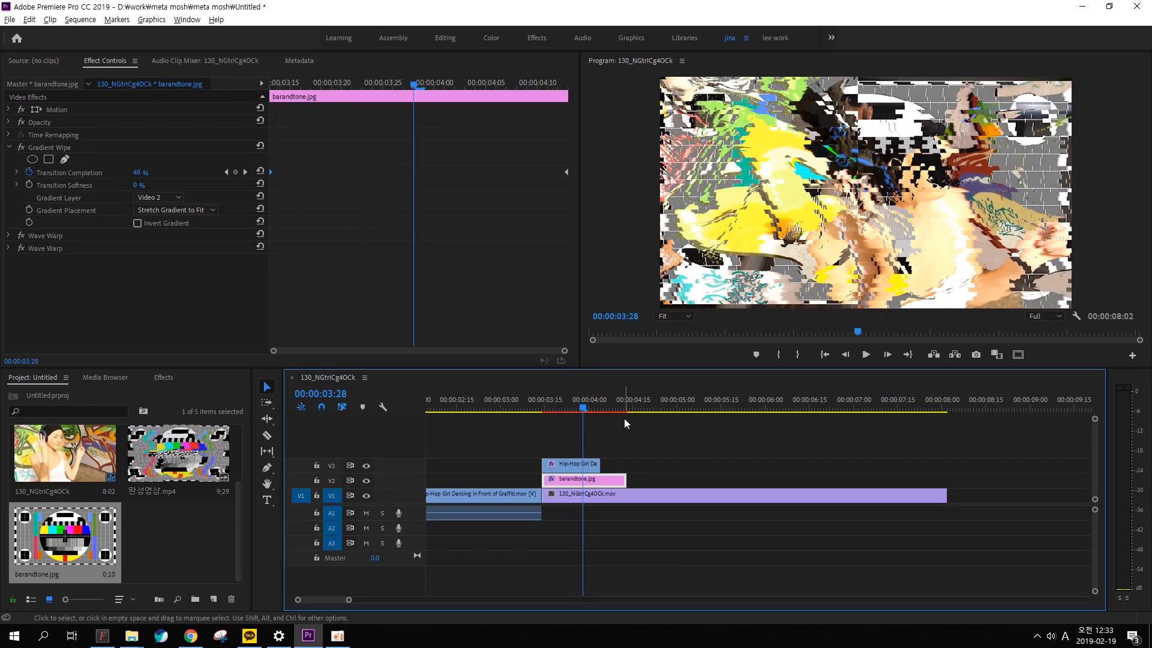
- Move the last Transition Completion keyframe of the barandtone.jpg Gradient Wipe about 5 frames earlier
click(568, 173)
drag(568, 173, 513, 175)
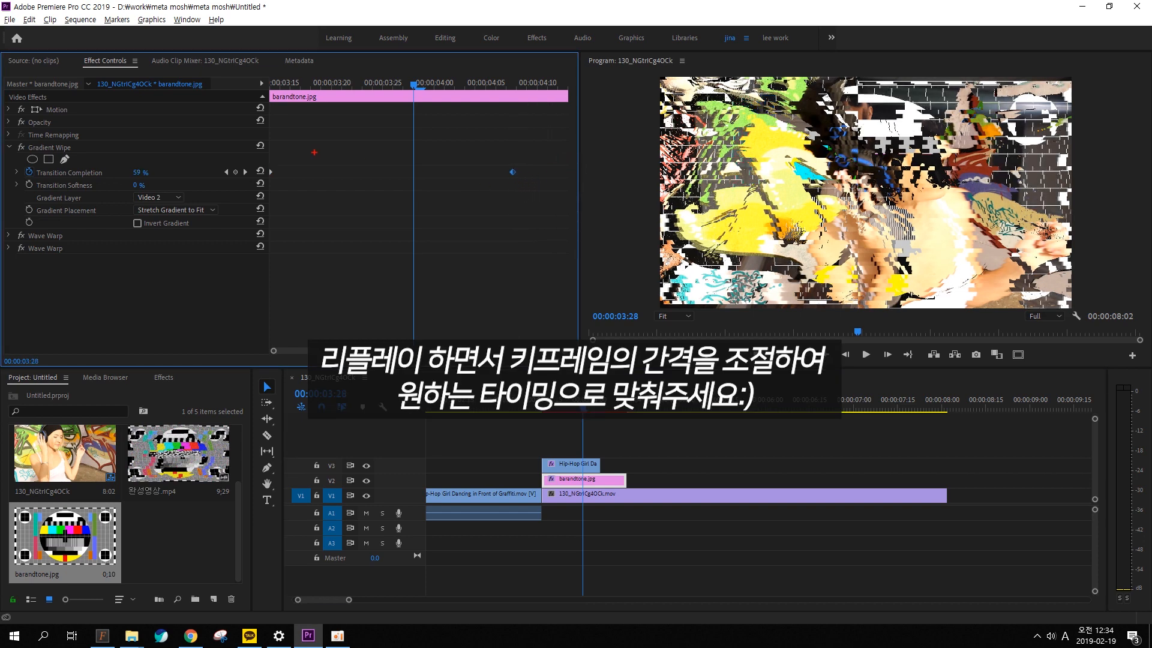
- Preview the retimed glitch transition from 00:00:03:09 and stop at 00:00:03:24
mouse_move(276, 168)
mouse_down()
mouse_move(365, 126)
mouse_move(494, 138)
mouse_move(515, 159)
mouse_move(548, 107)
mouse_up()
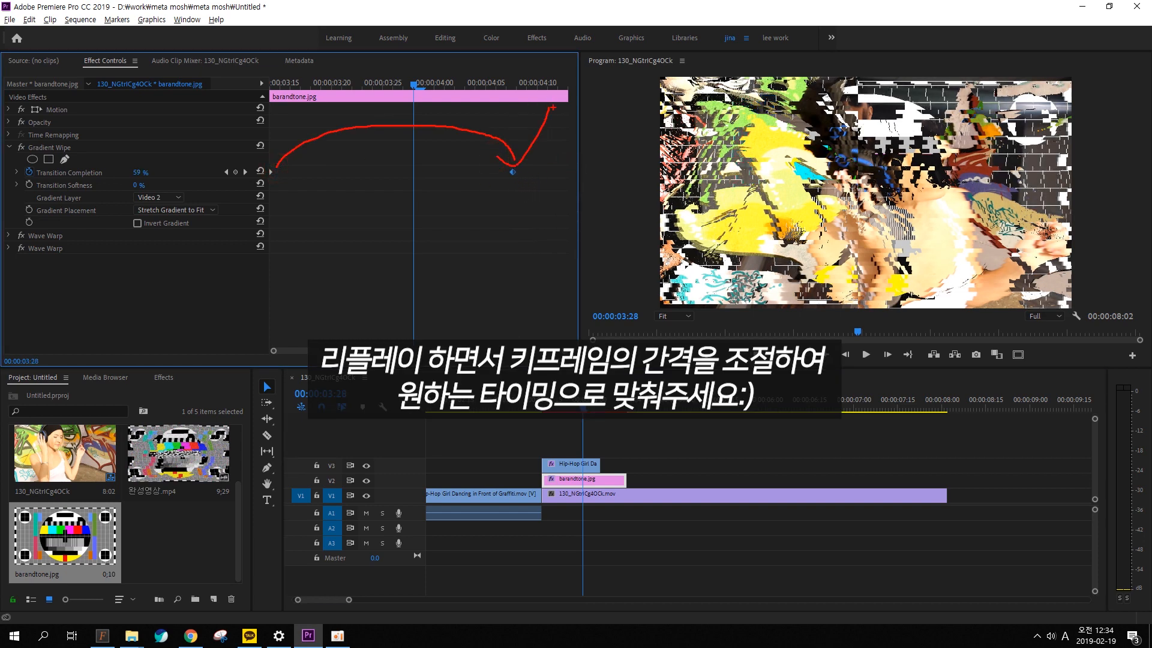
mouse_move(605, 490)
mouse_down()
mouse_move(529, 478)
mouse_move(548, 503)
mouse_up()
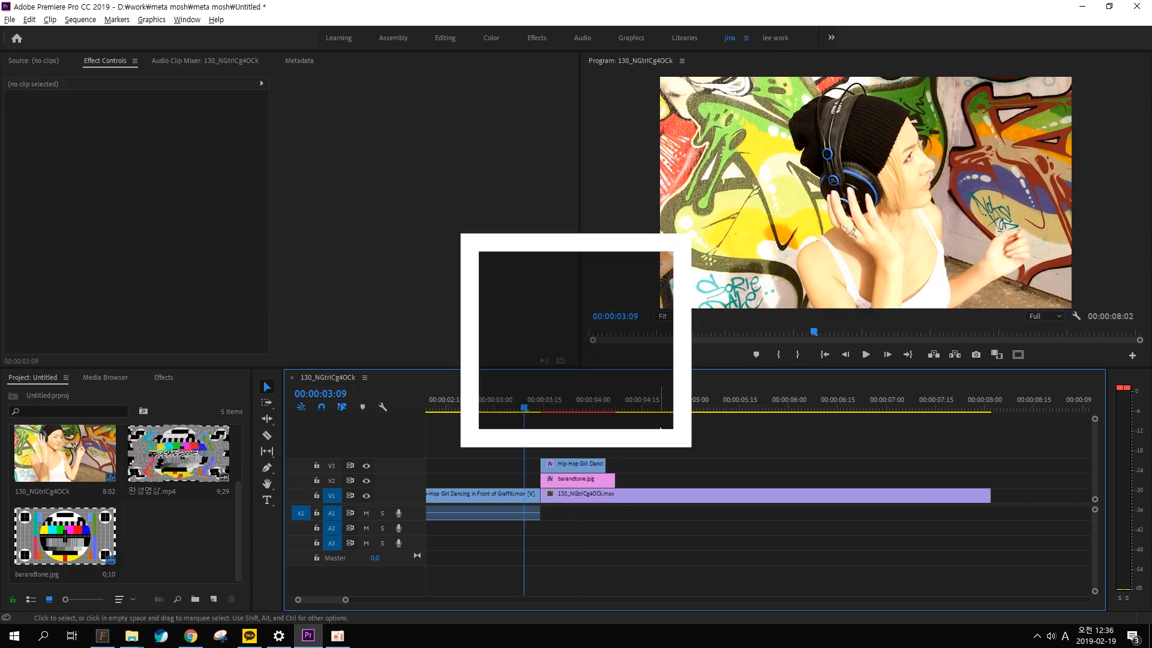
drag(548, 403, 532, 408)
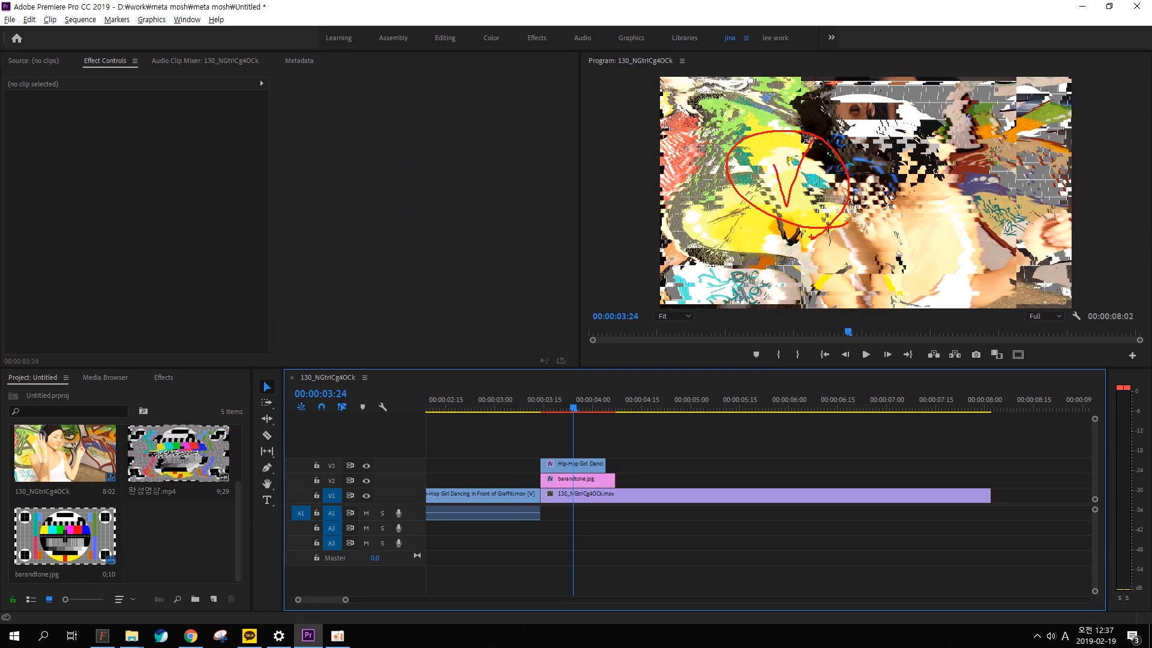
key(Escape)
drag(573, 409, 602, 410)
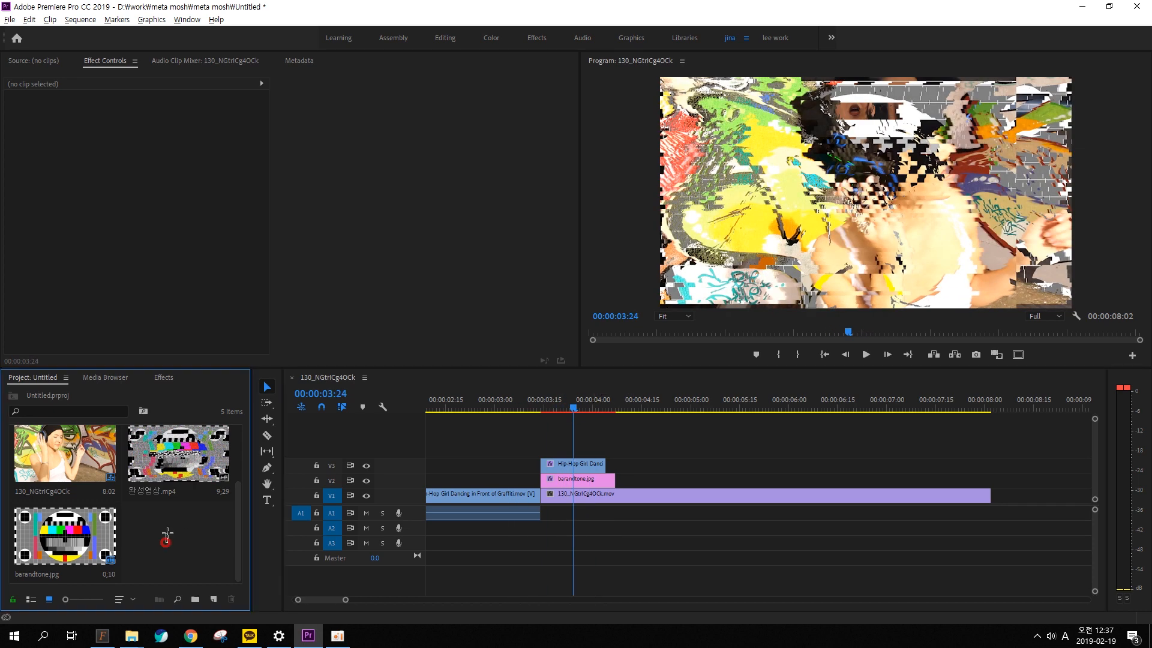
- Search the effects for "noise" and apply the Noise effect to the Hip-Hop Girl frame-hold clip on V3
click(163, 378)
click(70, 394)
text(noise)
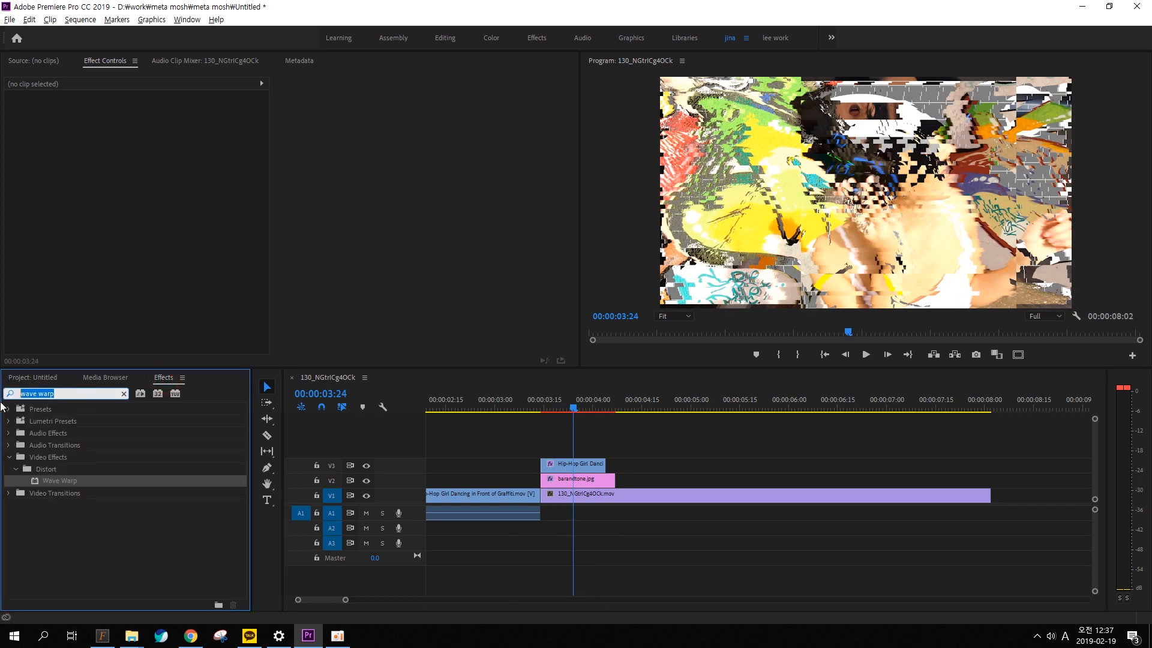
click(9, 433)
click(64, 456)
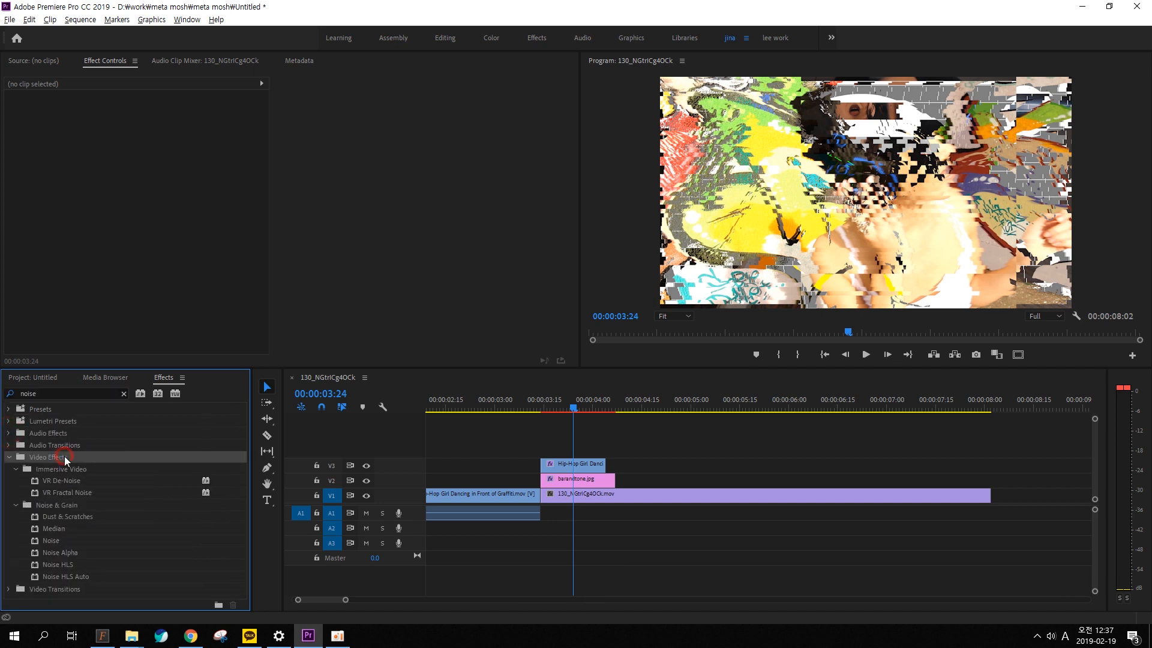
click(63, 538)
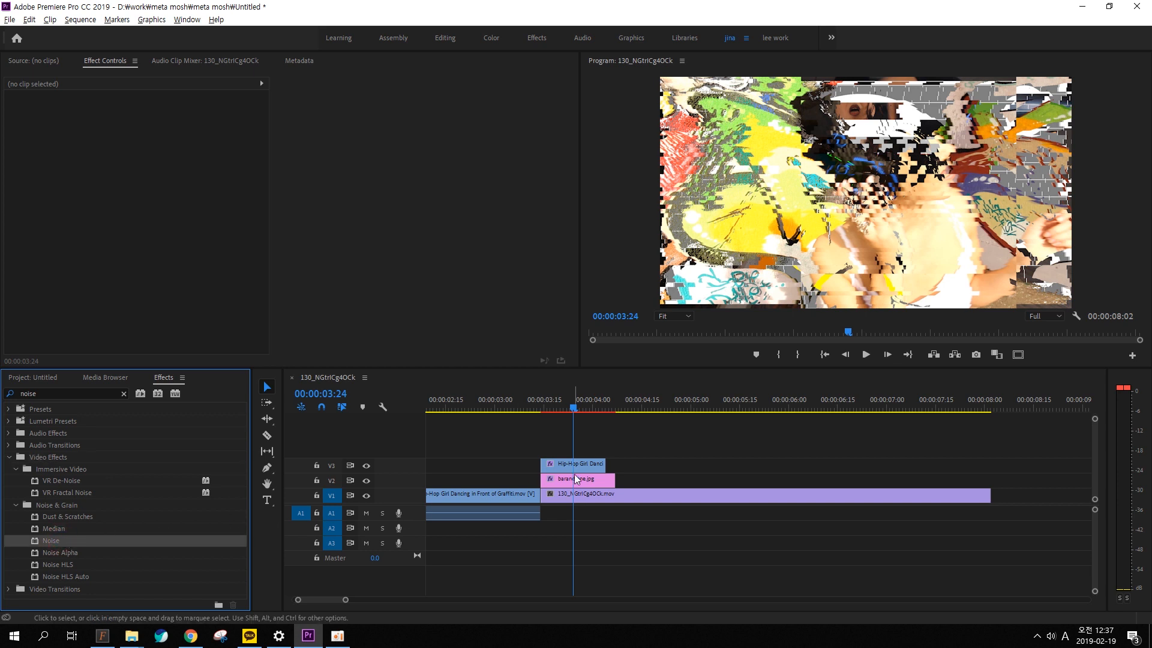
drag(55, 538, 573, 465)
- Set the Noise effect's Amount of Noise to 64% on the frame-hold clip
click(118, 68)
mouse_move(148, 79)
mouse_down()
mouse_move(126, 34)
mouse_move(137, 99)
mouse_up()
mouse_move(70, 154)
mouse_down()
mouse_move(58, 200)
mouse_move(77, 157)
mouse_up()
key(Escape)
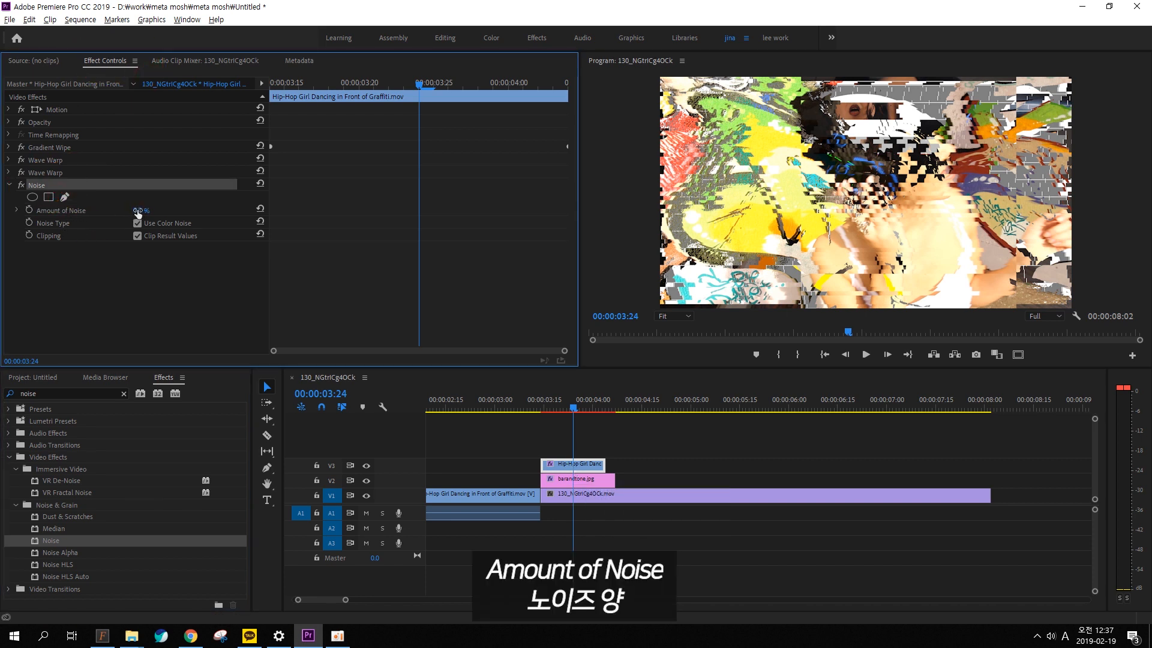
mouse_move(142, 210)
mouse_down()
mouse_move(183, 210)
mouse_move(161, 210)
mouse_up()
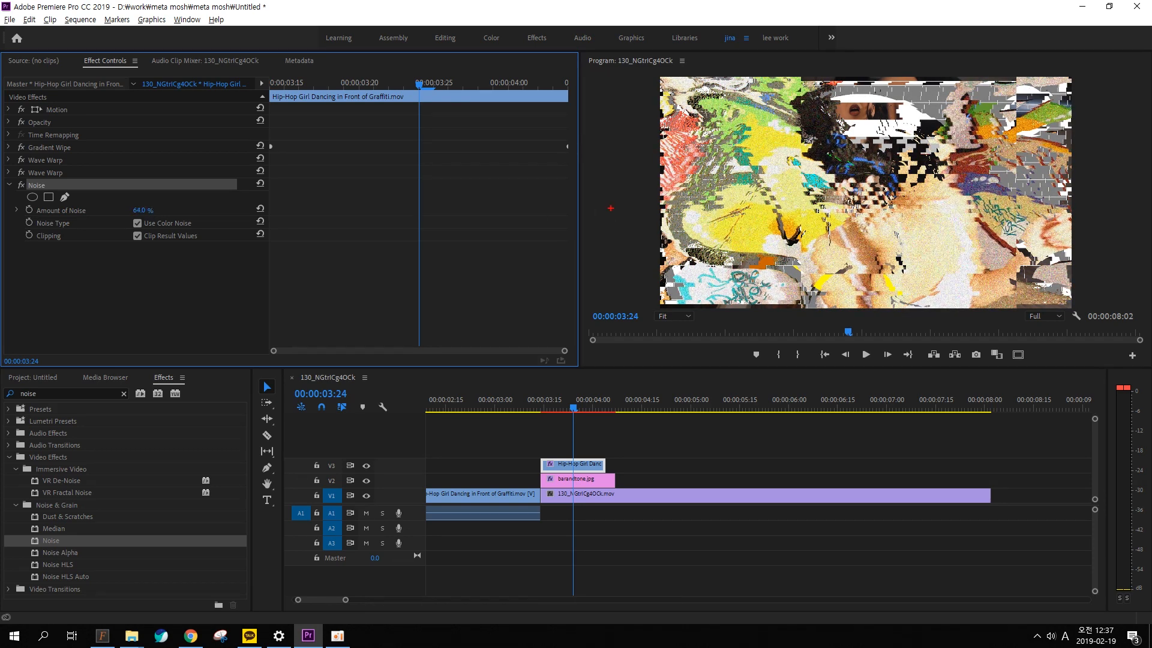
mouse_move(844, 246)
mouse_down()
mouse_move(847, 222)
mouse_move(741, 303)
mouse_up()
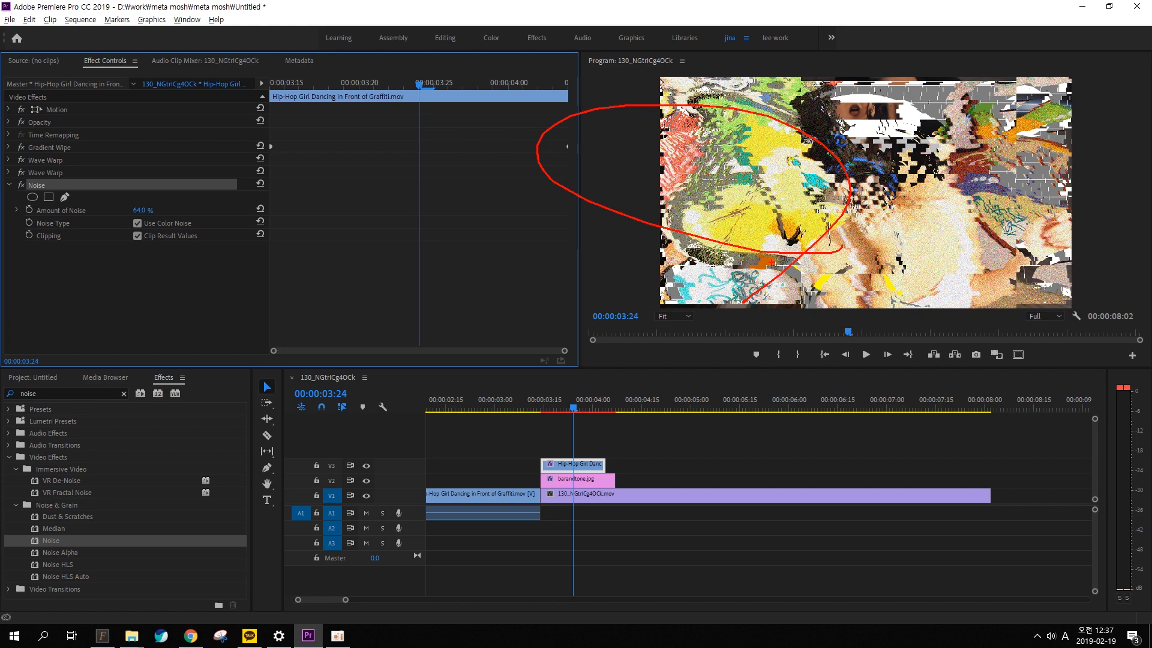
key(Escape)
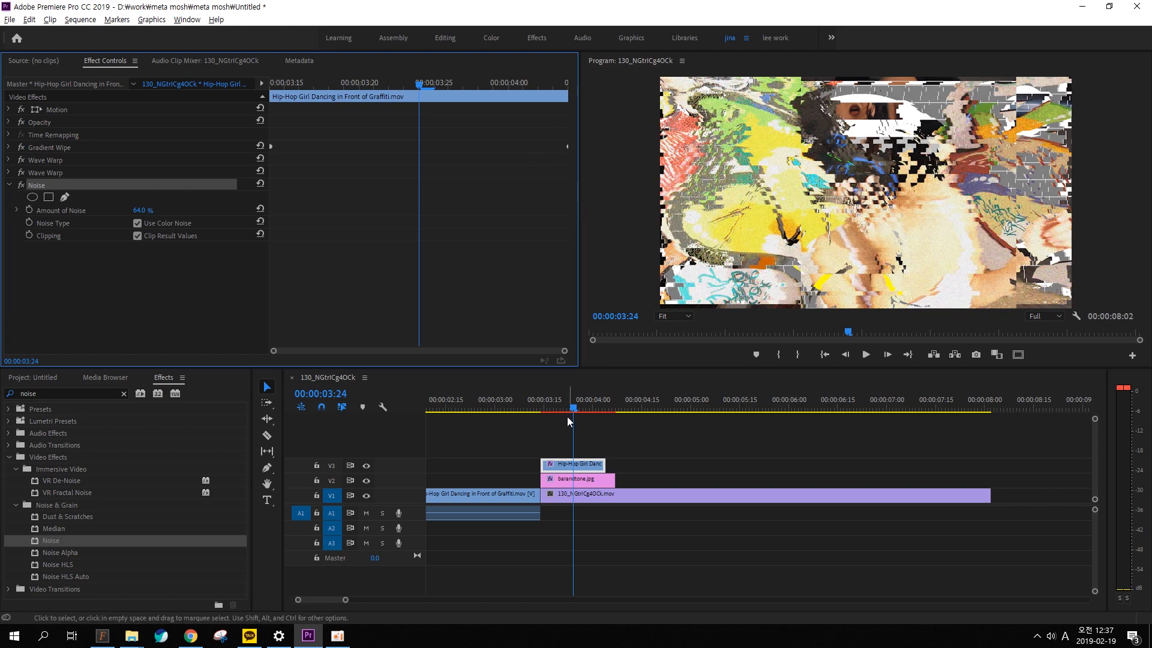
- Preview the transition with noise from just before the cut and stop at 00:00:03:28
click(534, 410)
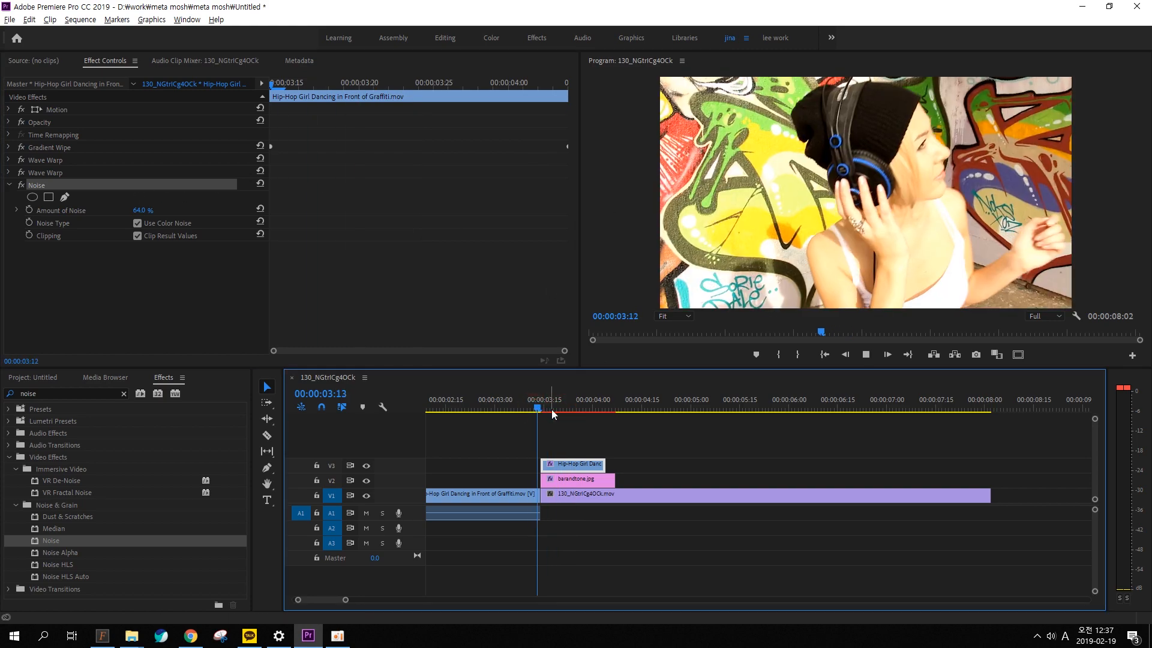
drag(621, 401, 508, 403)
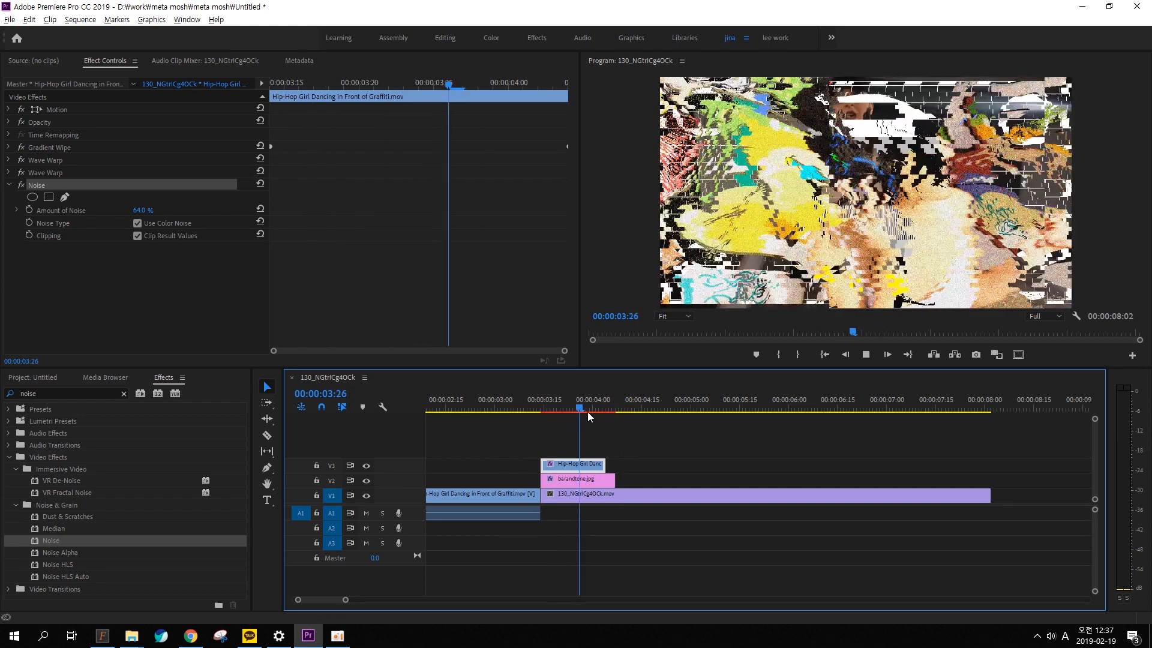
click(587, 410)
- Copy the Noise effect from the frame-hold clip and paste it onto the barandtone.jpg clip on V2
click(192, 314)
click(43, 184)
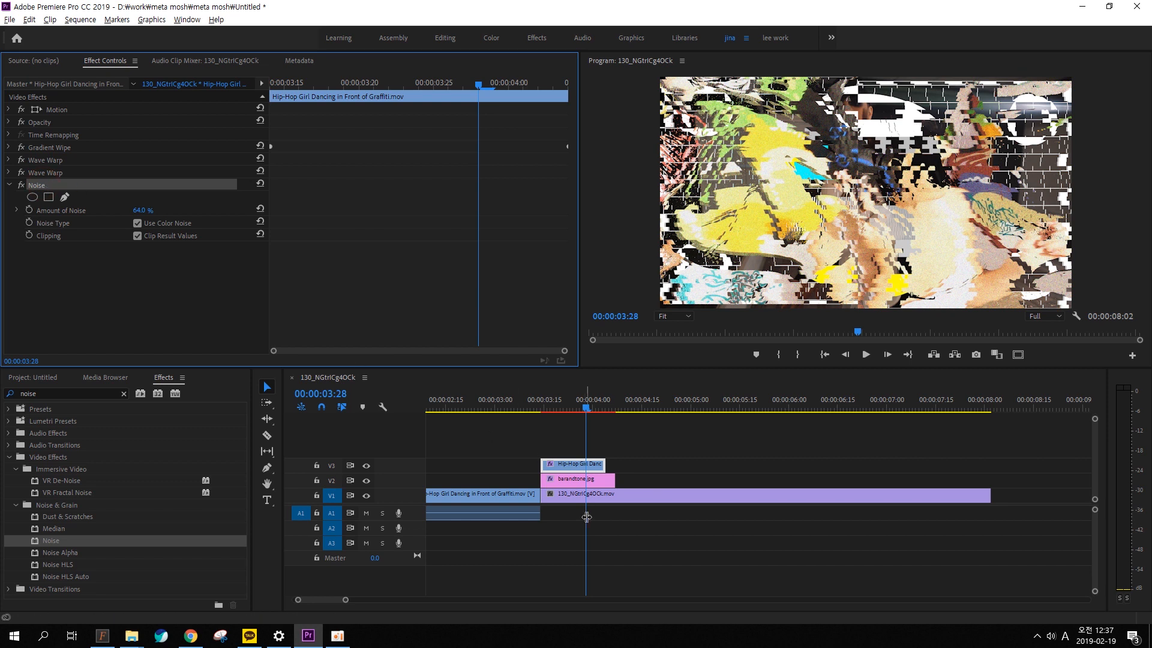
click(581, 483)
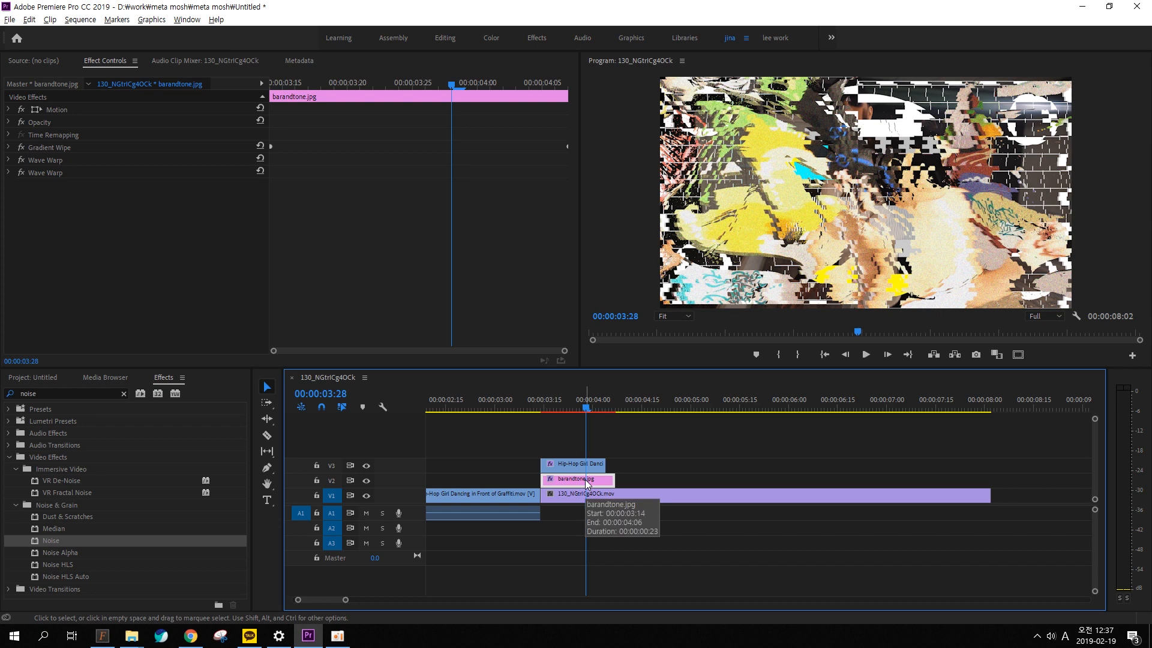
key(ctrl+v)
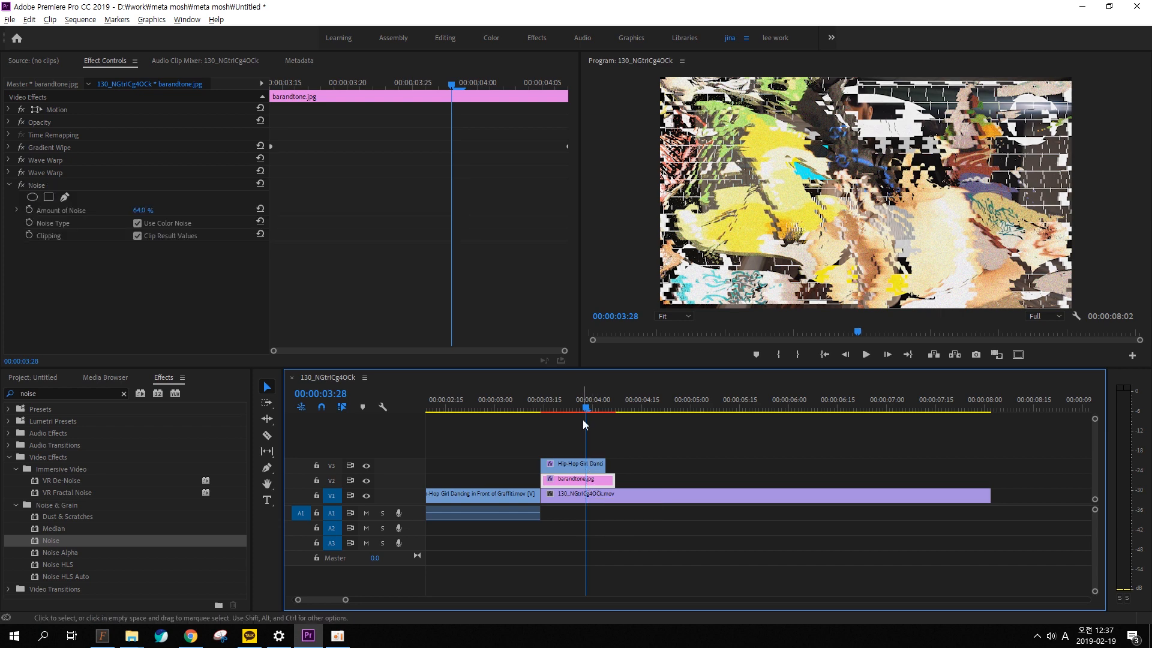
- Play the transition with noise on both clips, checking 00:00:04:04 and replaying from before the cut
key(space)
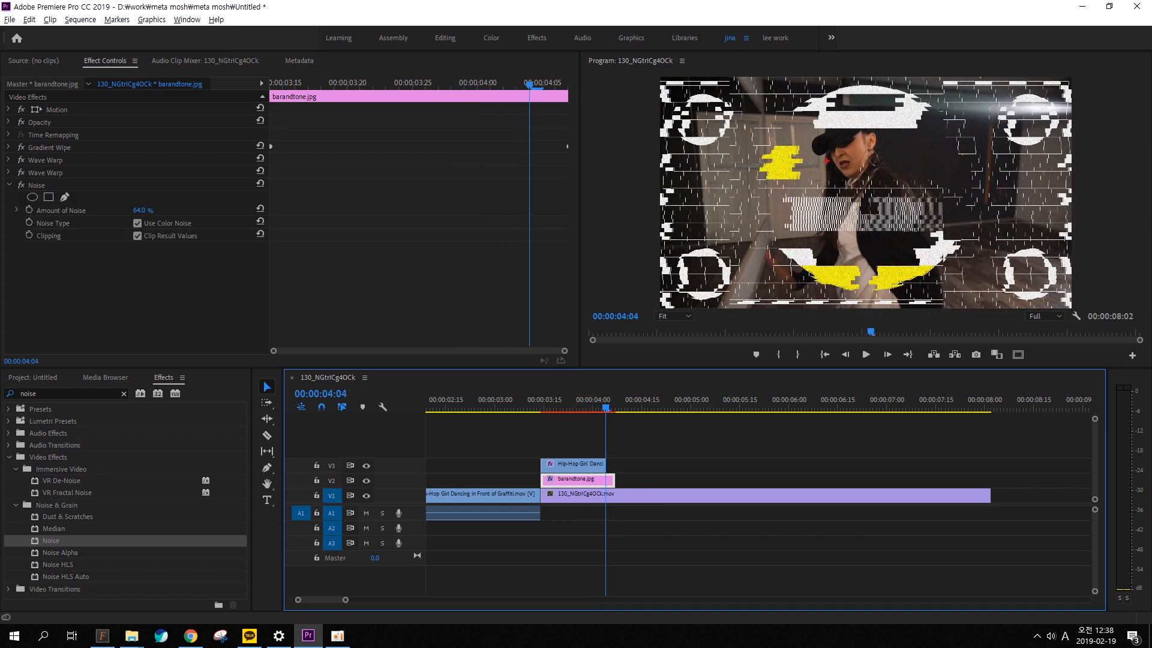
drag(827, 161, 763, 198)
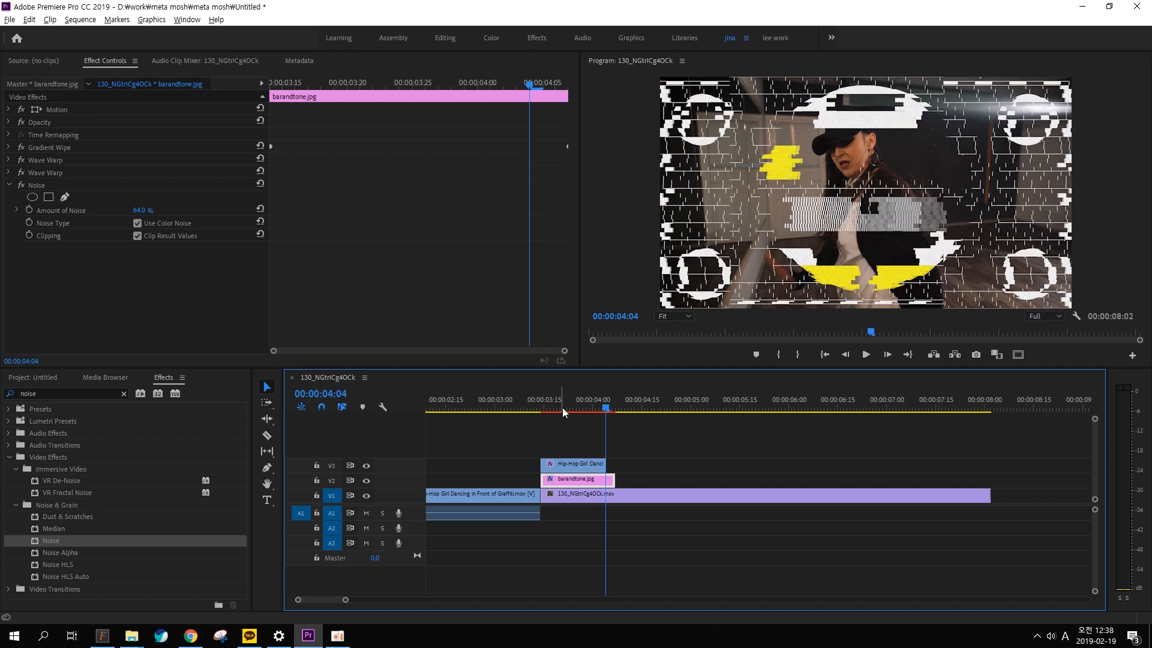
drag(605, 408, 511, 406)
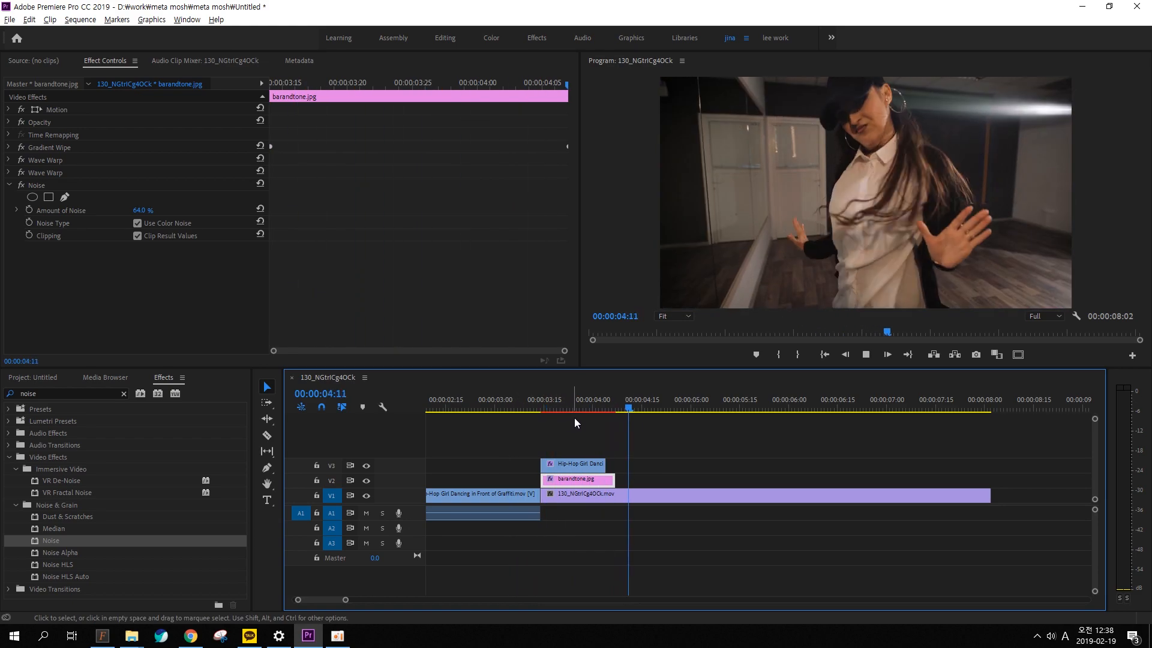
drag(584, 400, 517, 405)
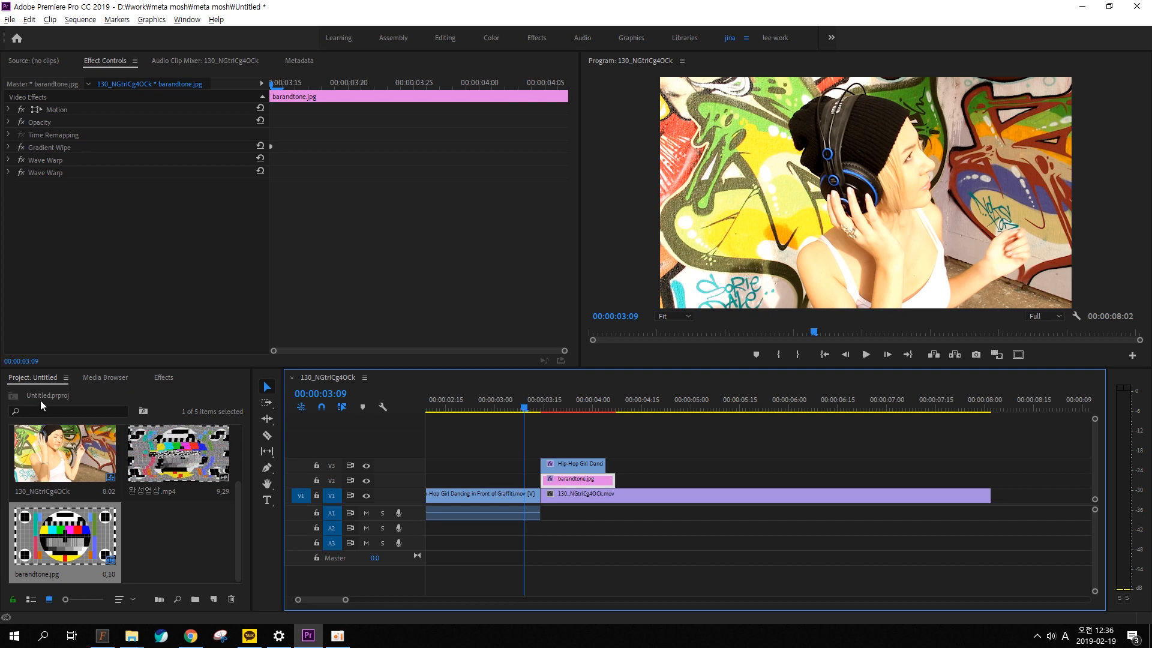
- Import glitch sound.wav, place it on track A1 at the cut under the glitch clips, and preview it
double_click(183, 529)
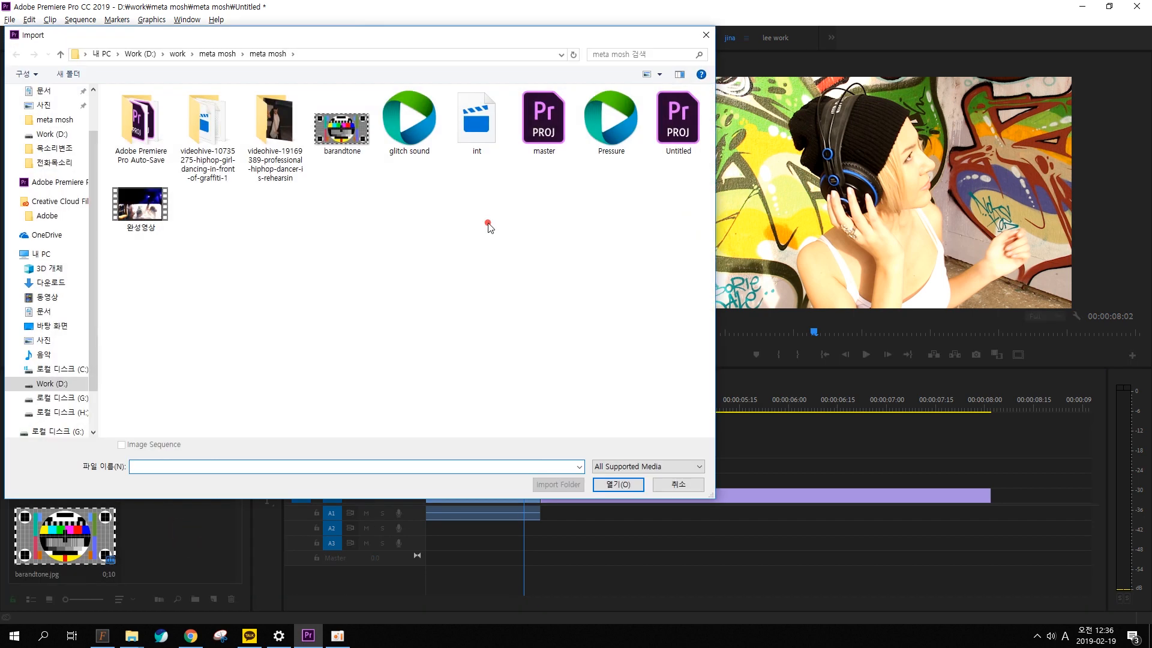
click(407, 120)
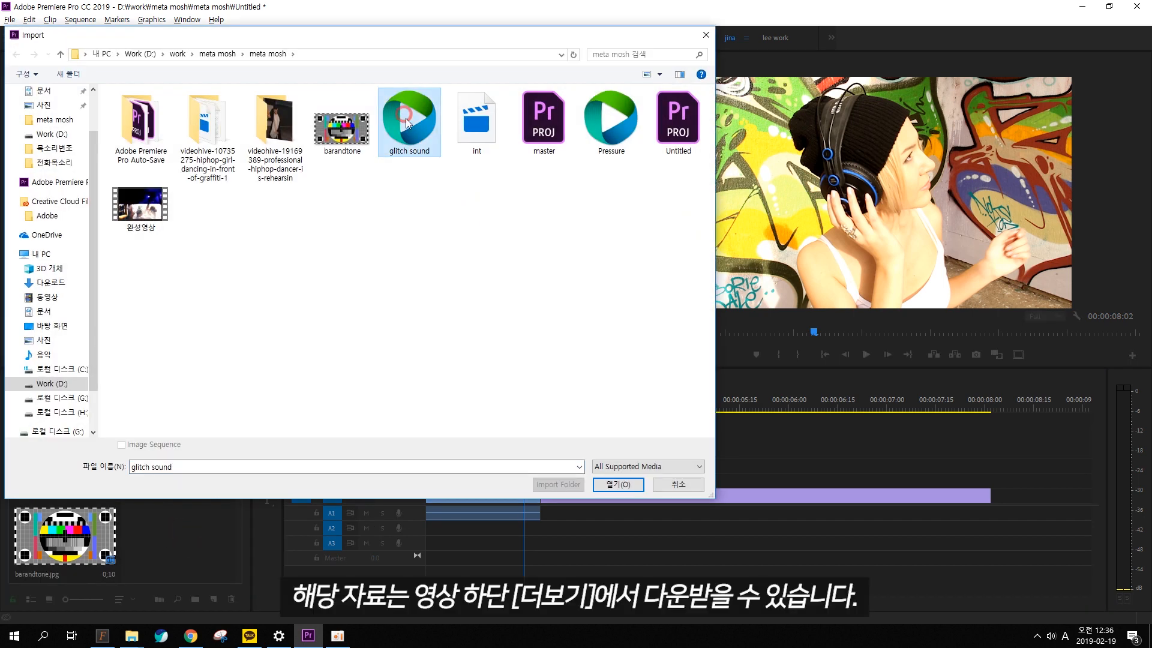
click(621, 483)
drag(183, 549, 543, 515)
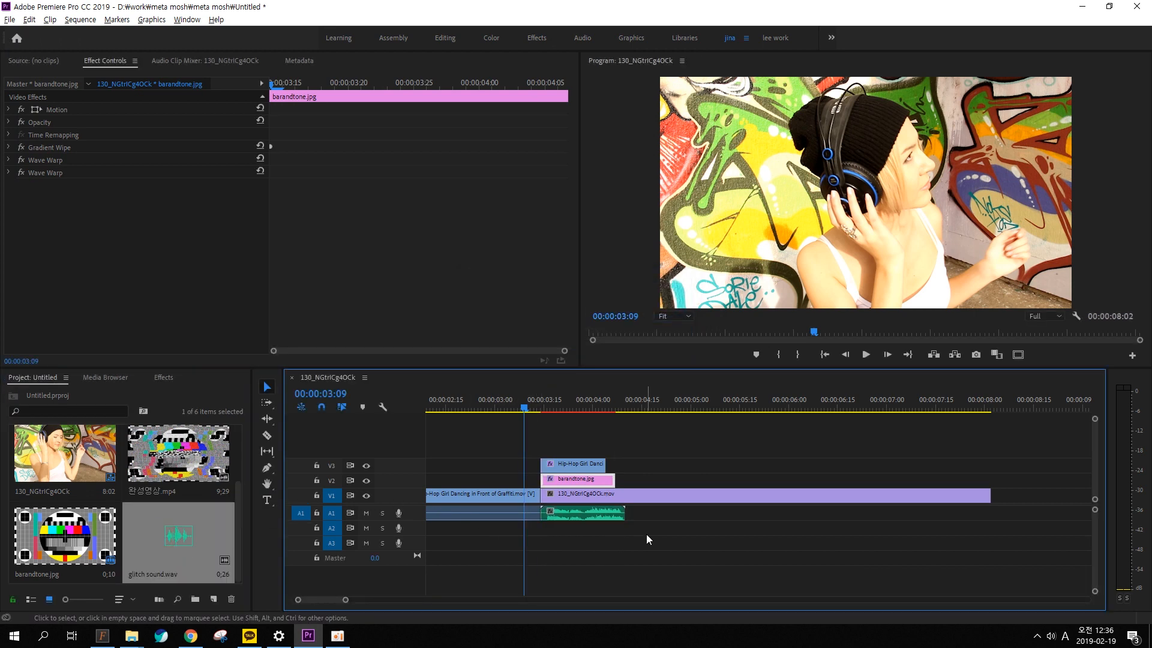
key(space)
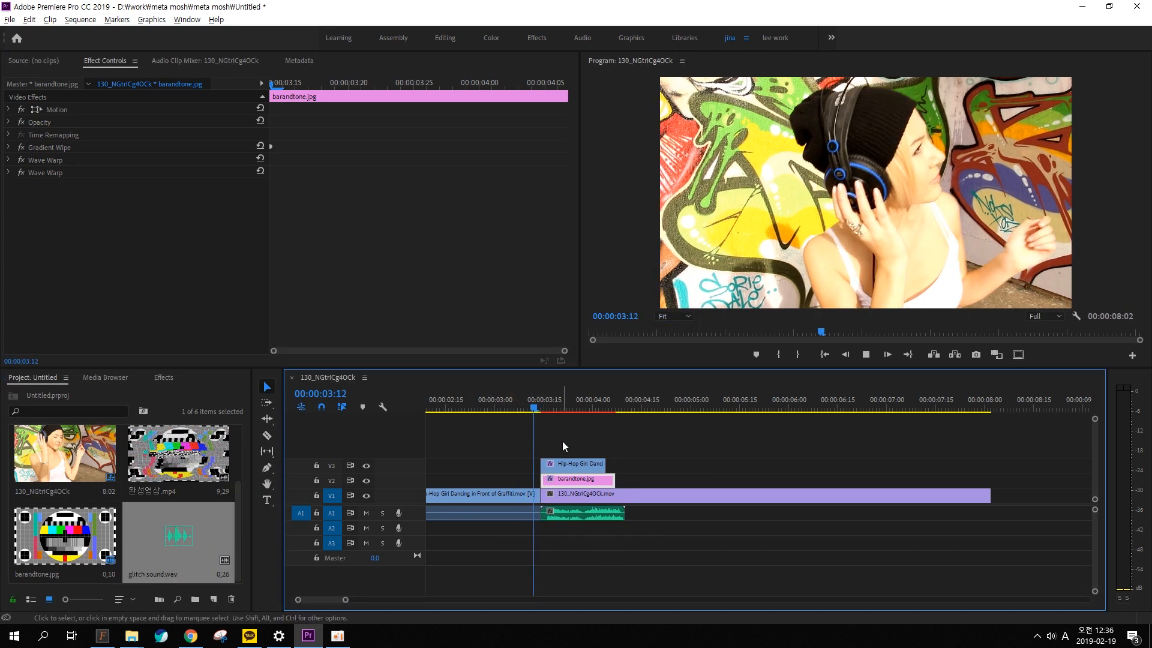
drag(564, 400, 493, 398)
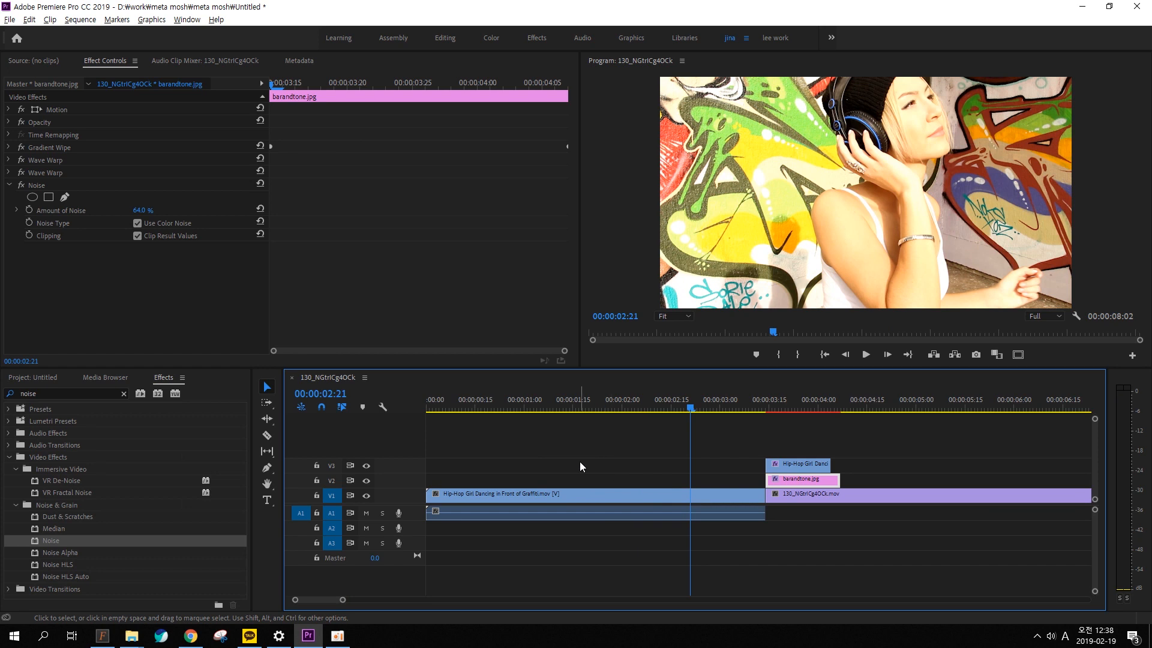
- Review the Gradient Wipe, Wave Warp and Noise effects on the frame-hold clip and the barandtone.jpg clip
drag(600, 403, 580, 408)
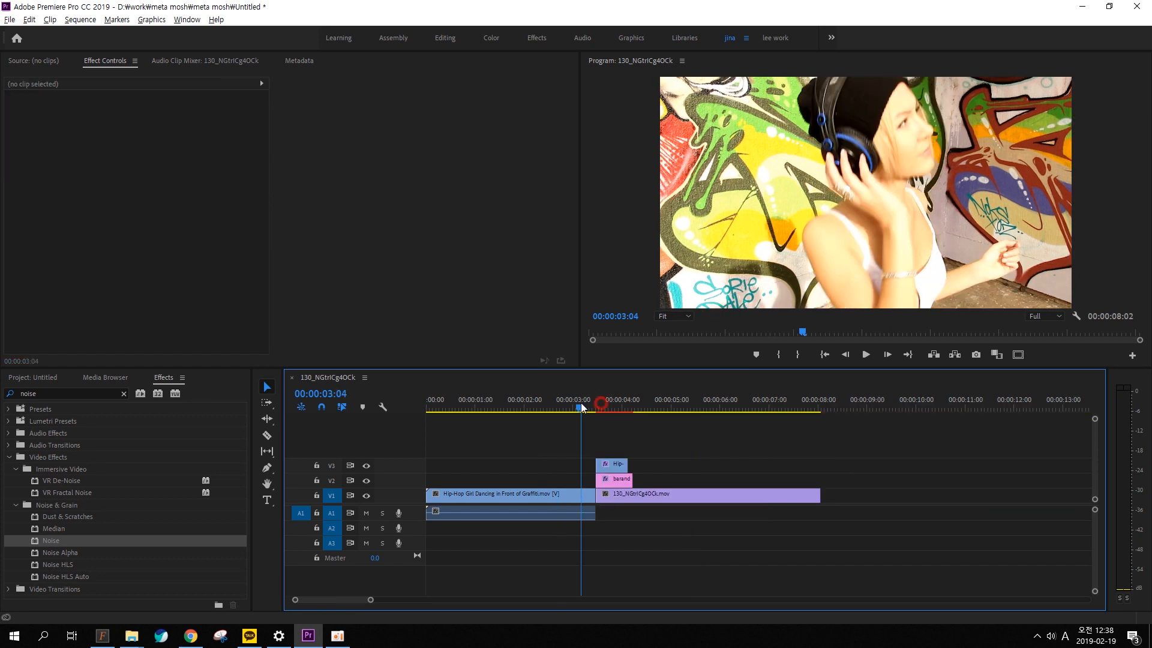
click(616, 465)
mouse_move(628, 453)
mouse_down()
mouse_move(654, 425)
mouse_move(672, 433)
mouse_up()
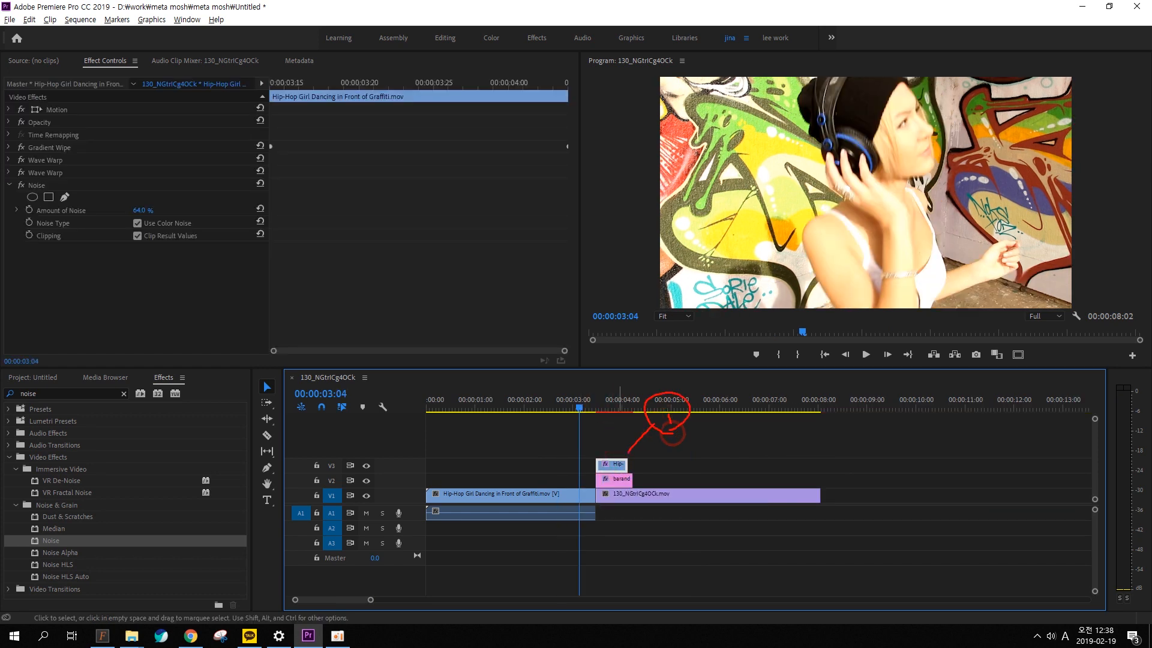
drag(579, 407, 629, 403)
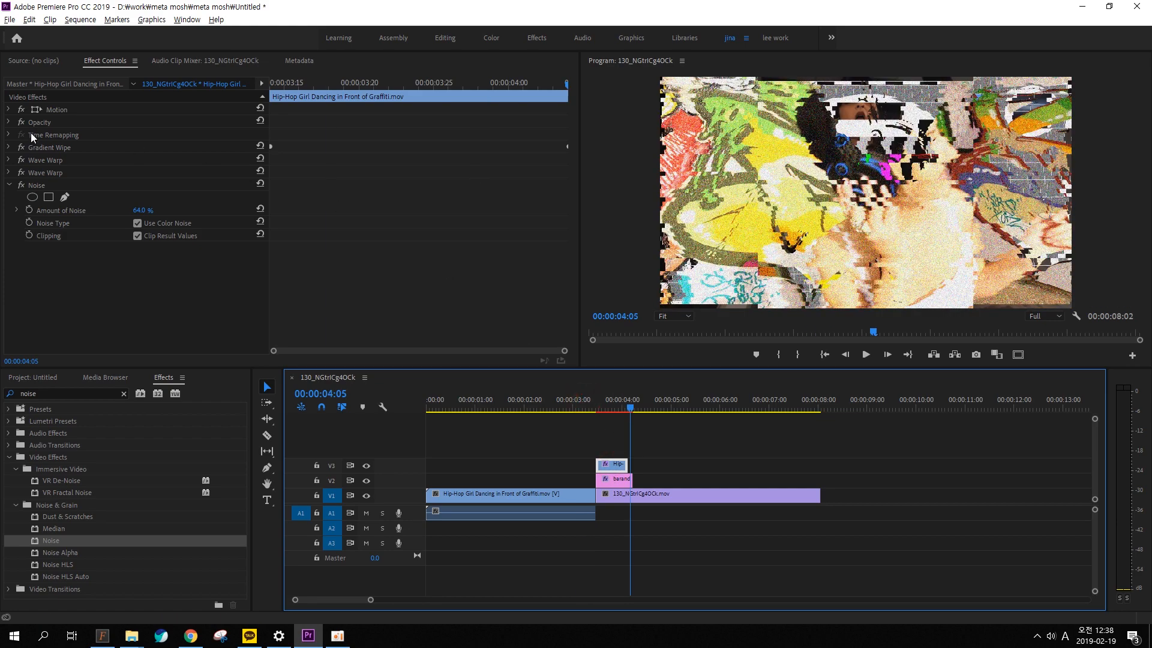
click(56, 160)
click(51, 149)
drag(430, 87, 464, 83)
click(56, 159)
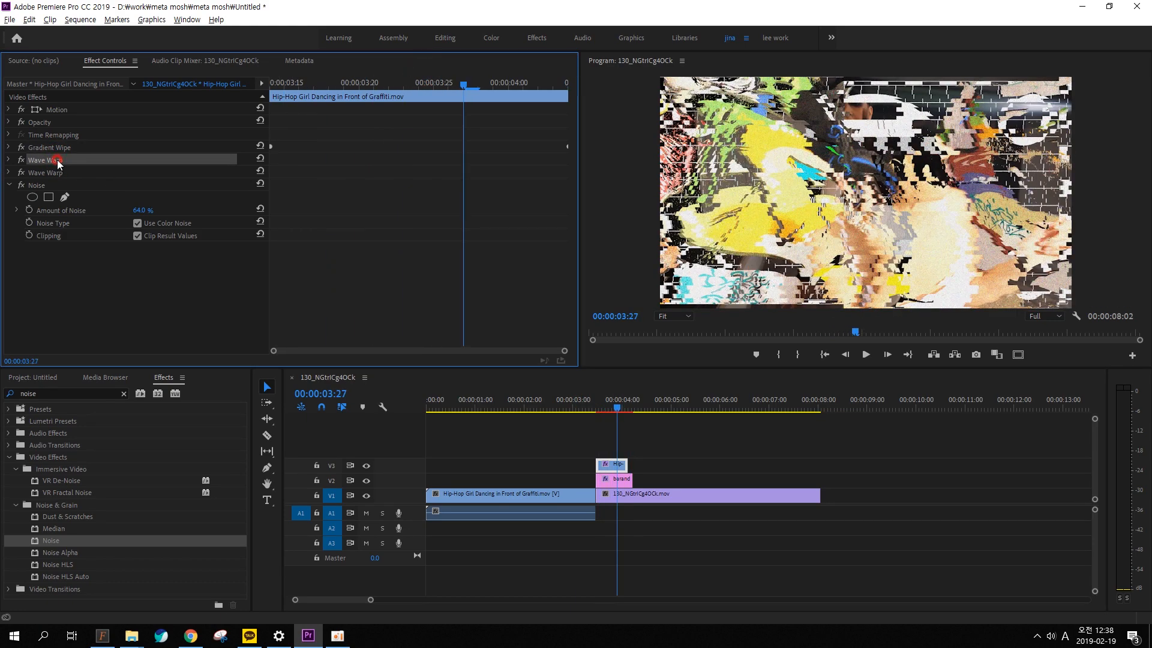
ctrl+click(57, 173)
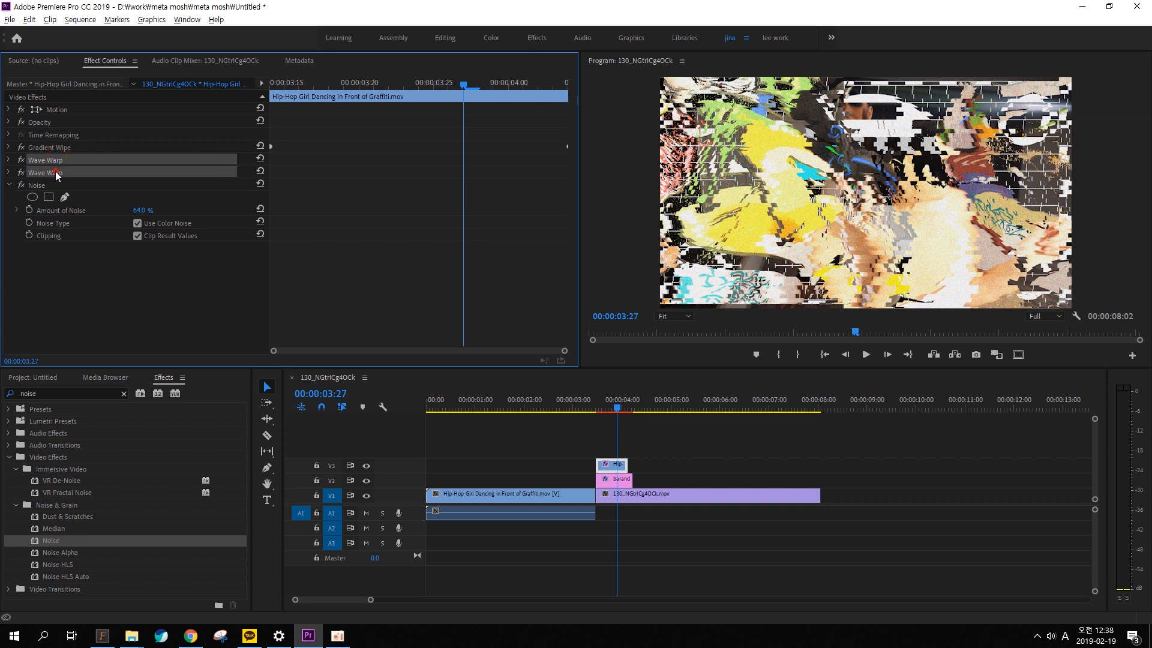
click(624, 486)
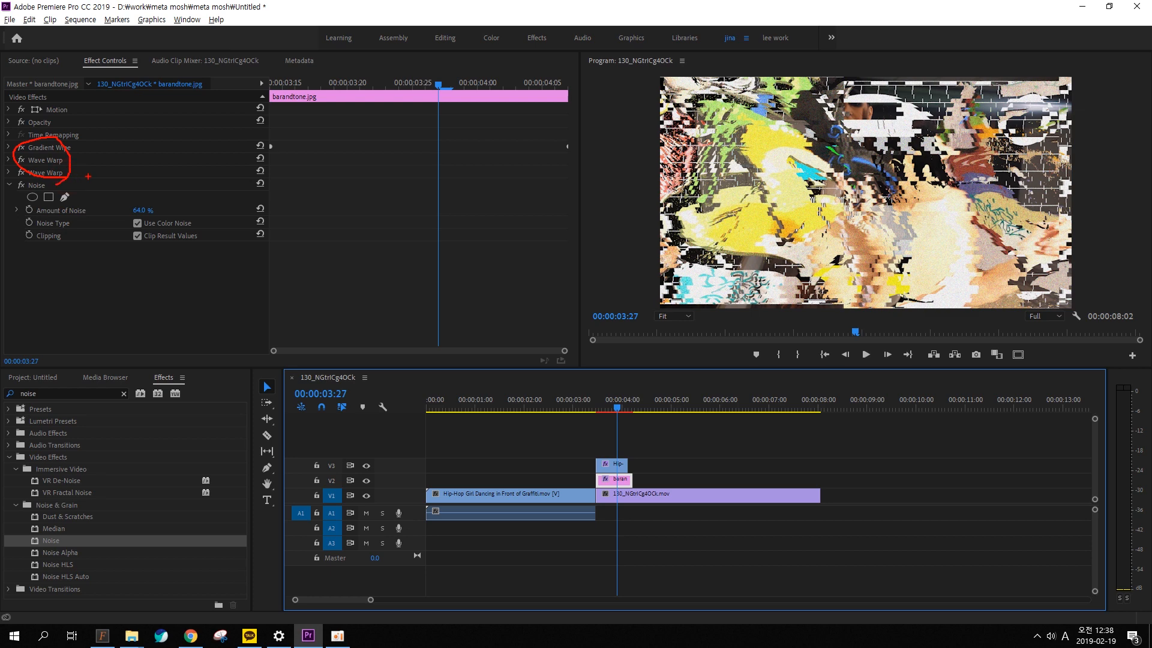
key(ctrl+z)
key(ctrl+z)
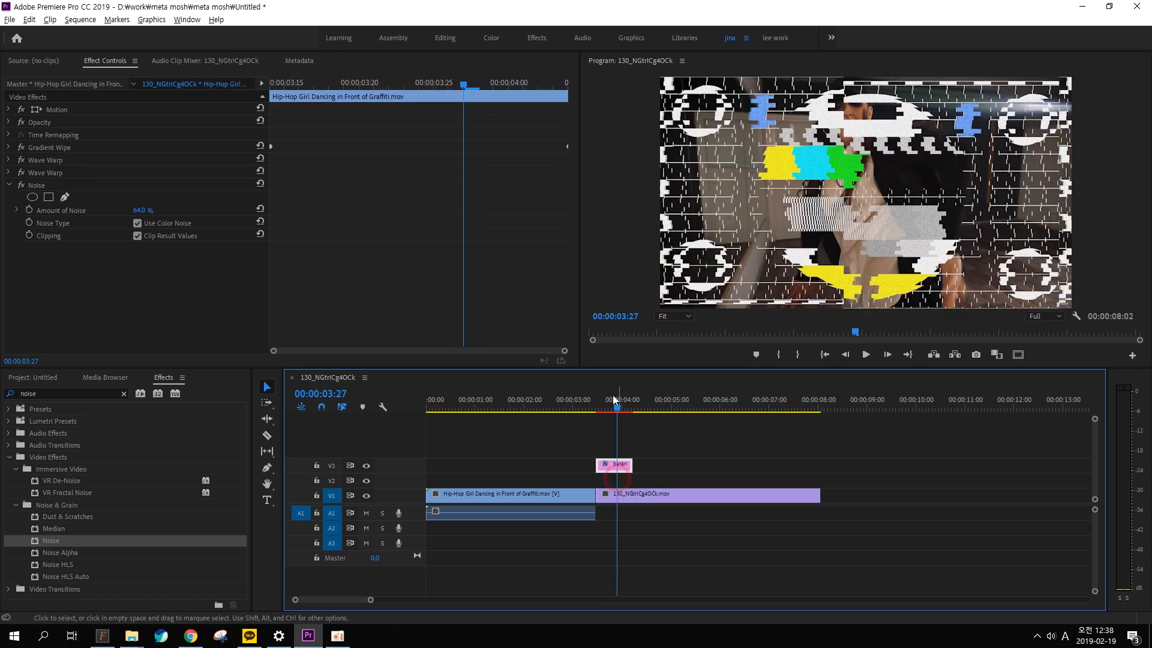
key(ctrl+shift+z)
key(ctrl+shift+z)
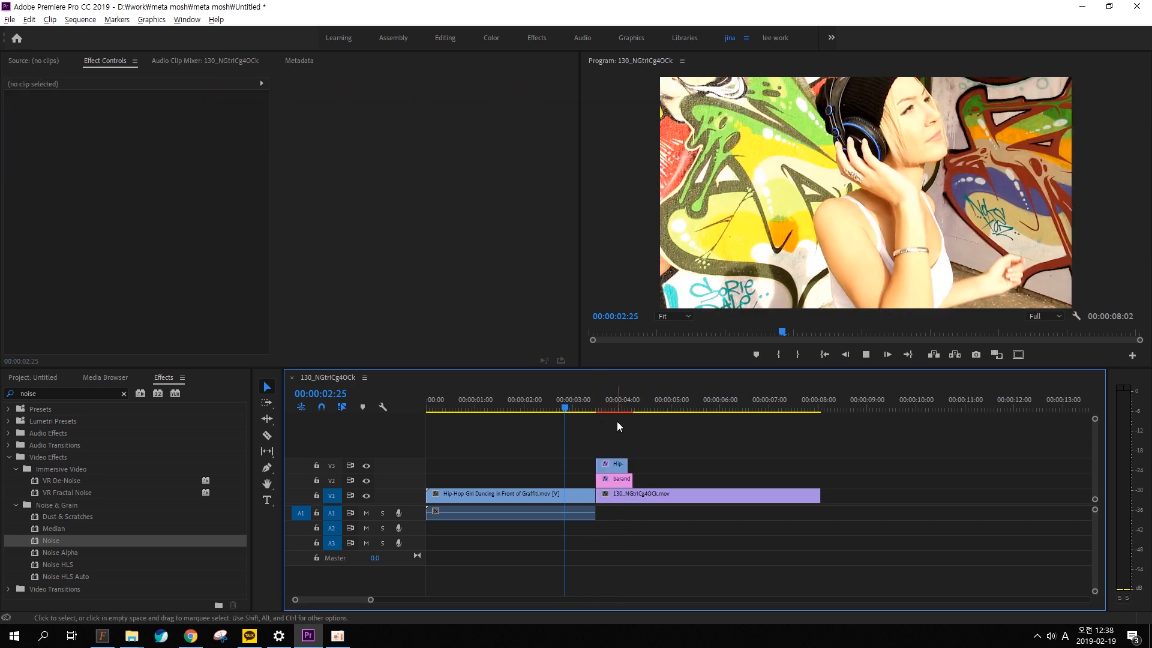
- Play through the finished transition, select the frame-hold clip on V3 and place the playhead at 00:00:03:21
key(space)
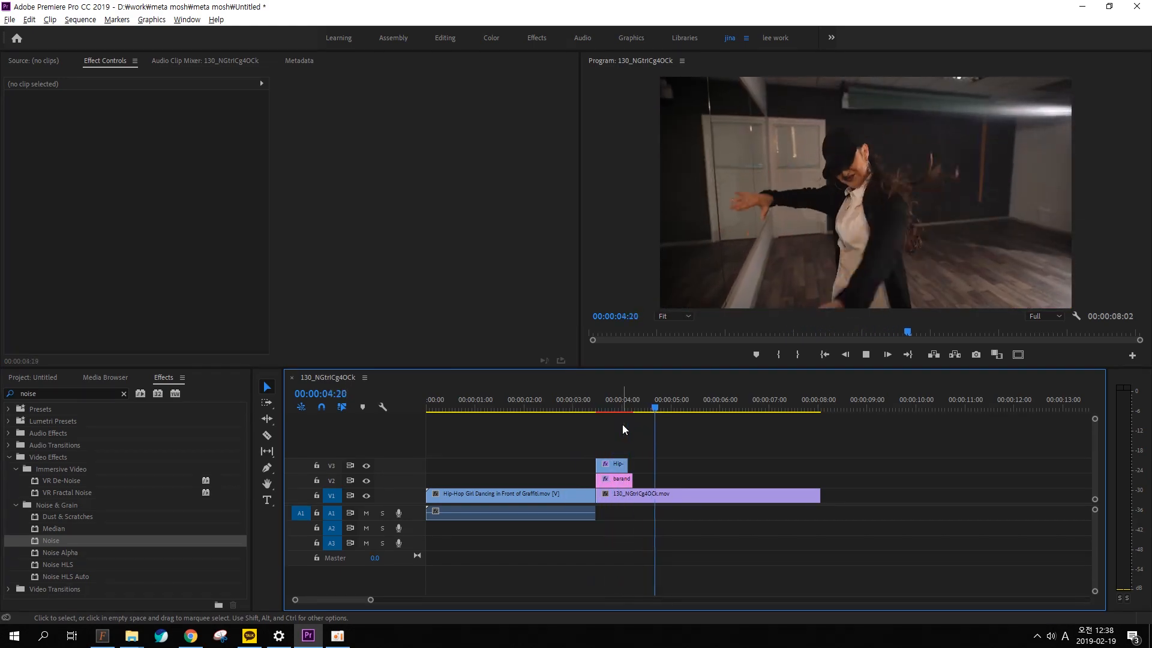
click(589, 398)
click(612, 464)
click(610, 401)
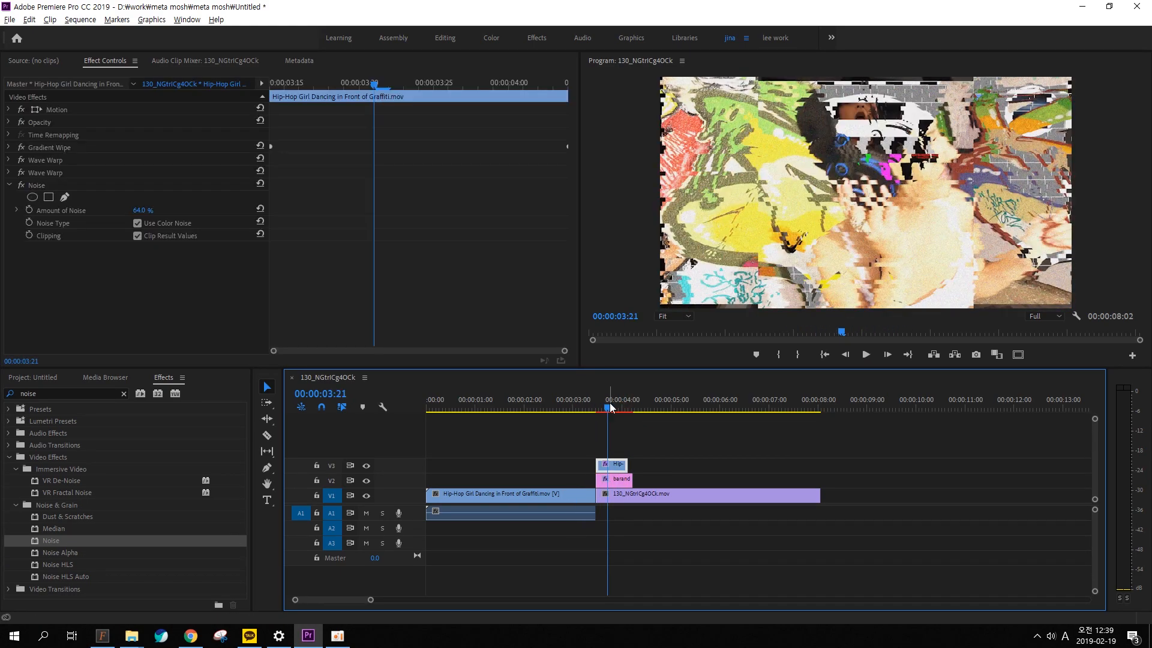